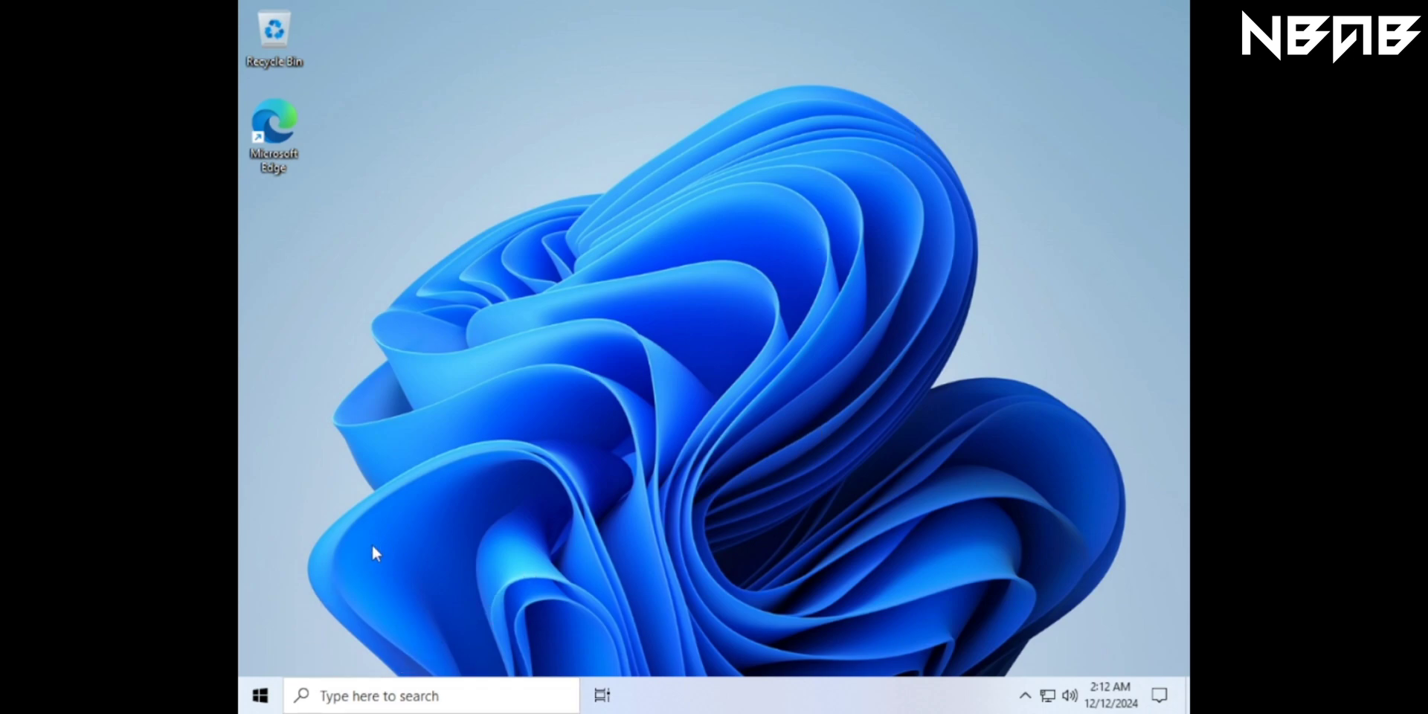
# Run winver to view the Windows version details, and close the About Windows dialog.
pyautogui.rightClick(703, 308)
pyautogui.click(666, 277)
pyautogui.press('super+r')
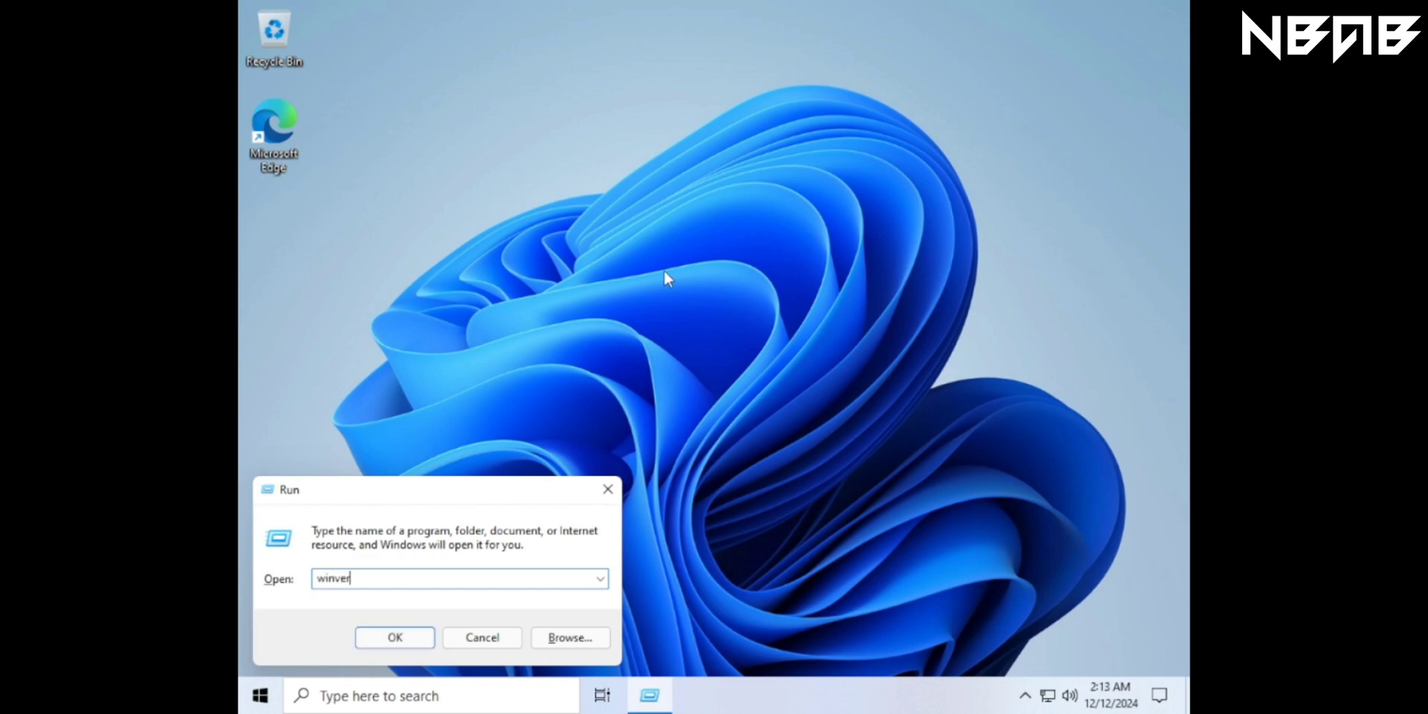
pyautogui.write('winver')
pyautogui.press('Return')
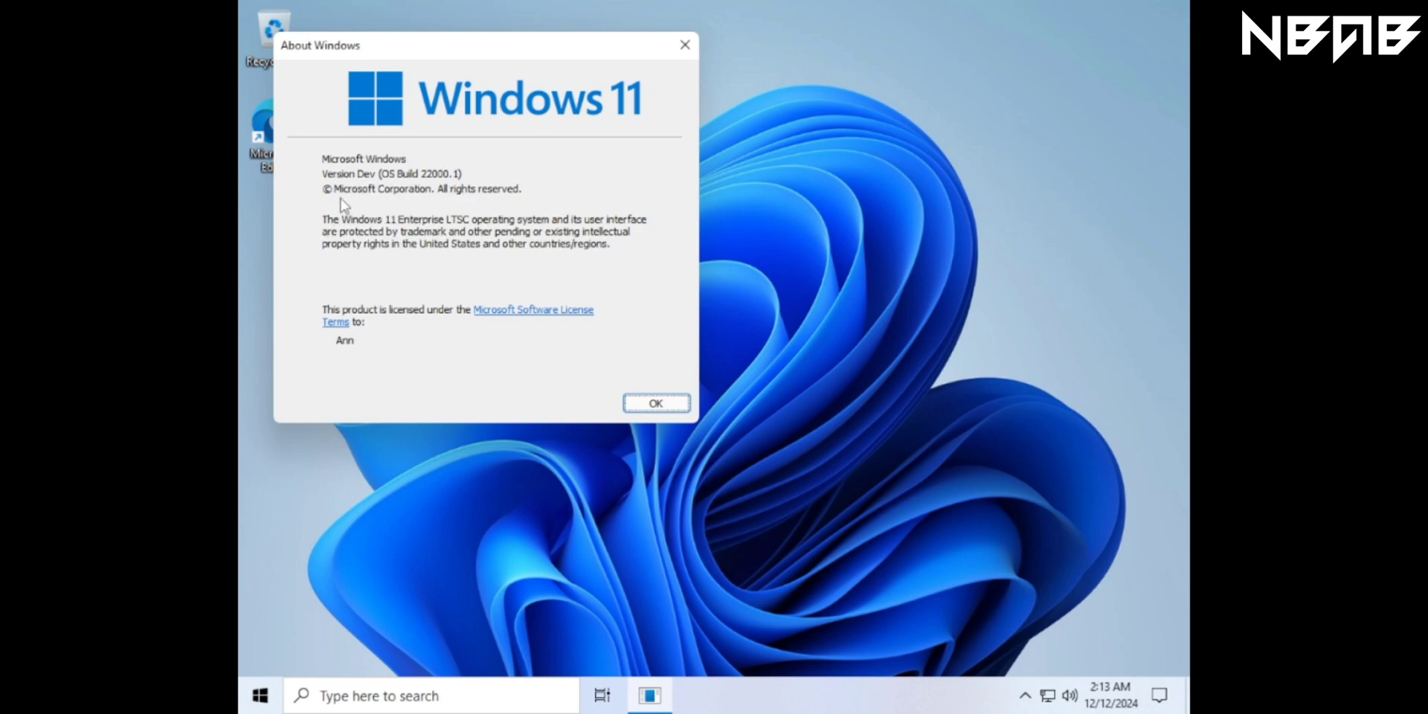
pyautogui.click(655, 402)
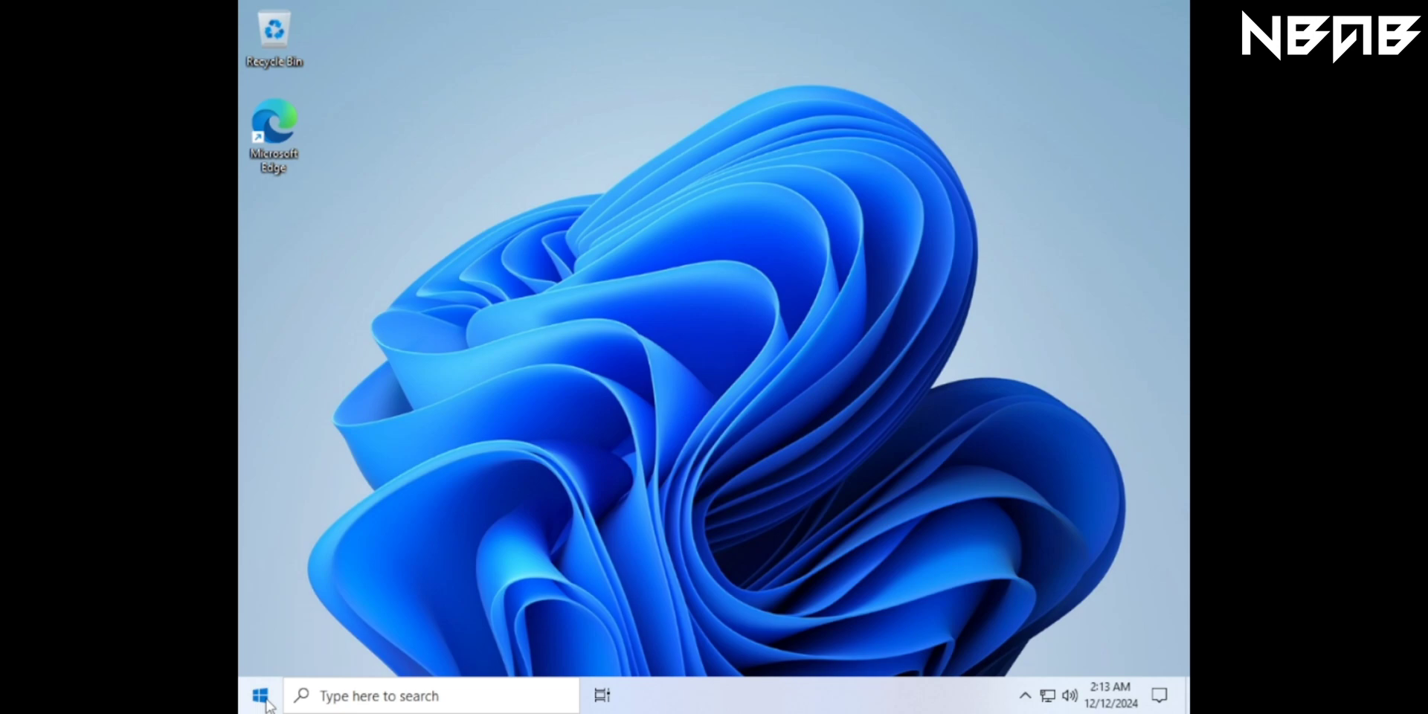
# Try to open the personalization settings from the desktop.
pyautogui.rightClick(516, 328)
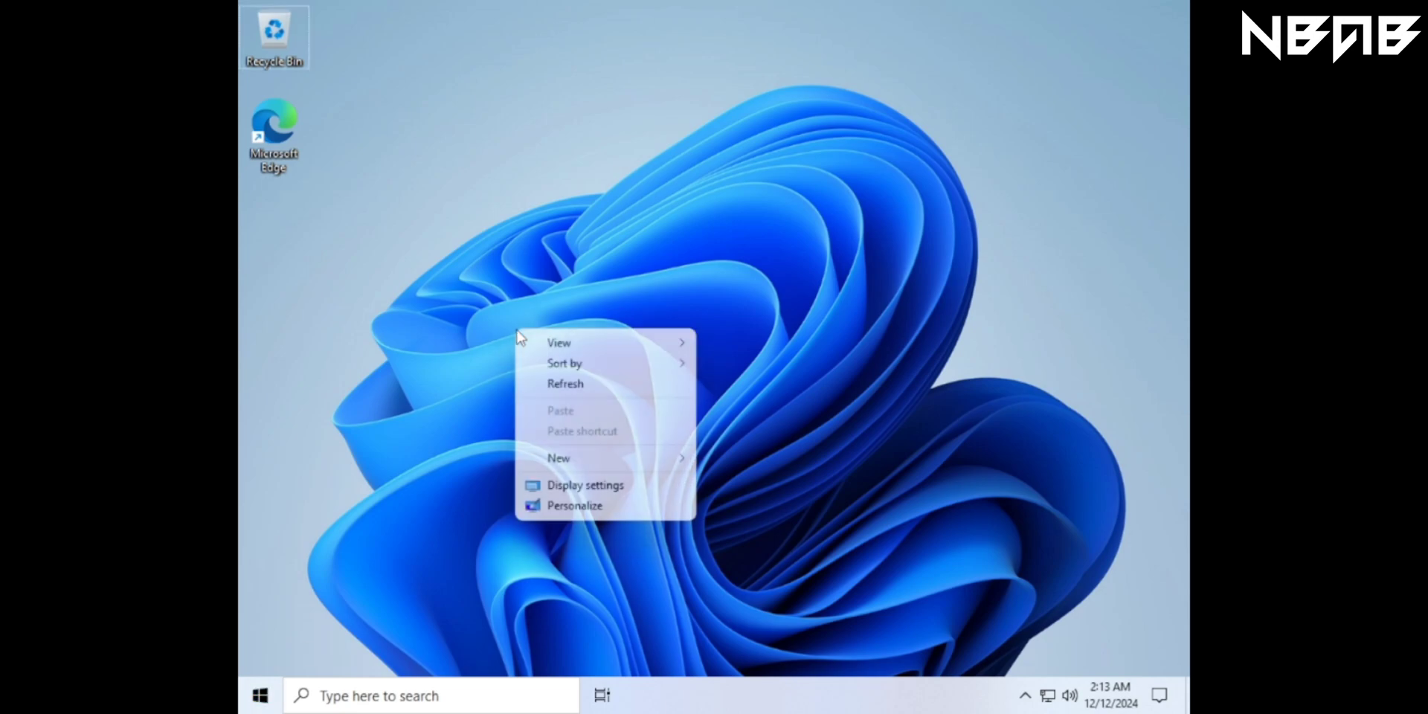
pyautogui.click(581, 508)
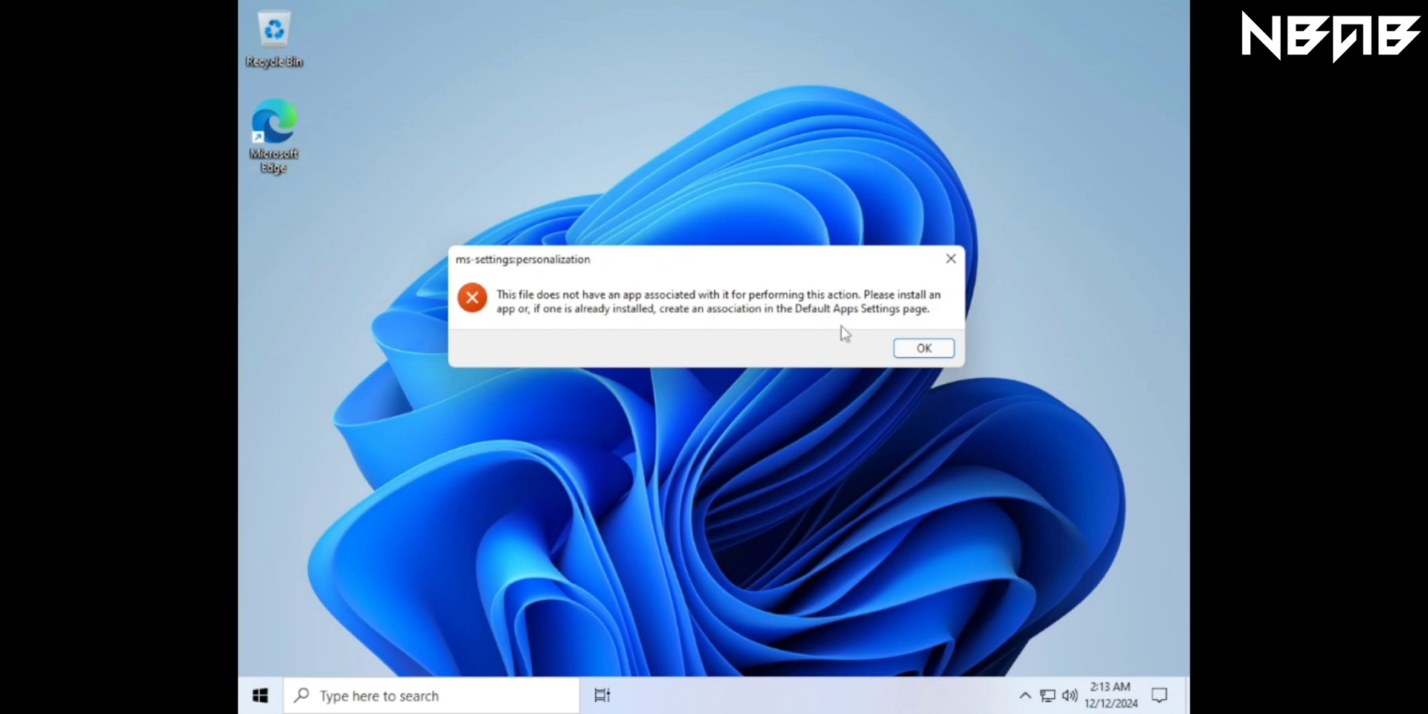
pyautogui.click(919, 350)
# Set the display resolution to 1366 × 768, keep the change, and minimize the Settings window.
pyautogui.rightClick(549, 288)
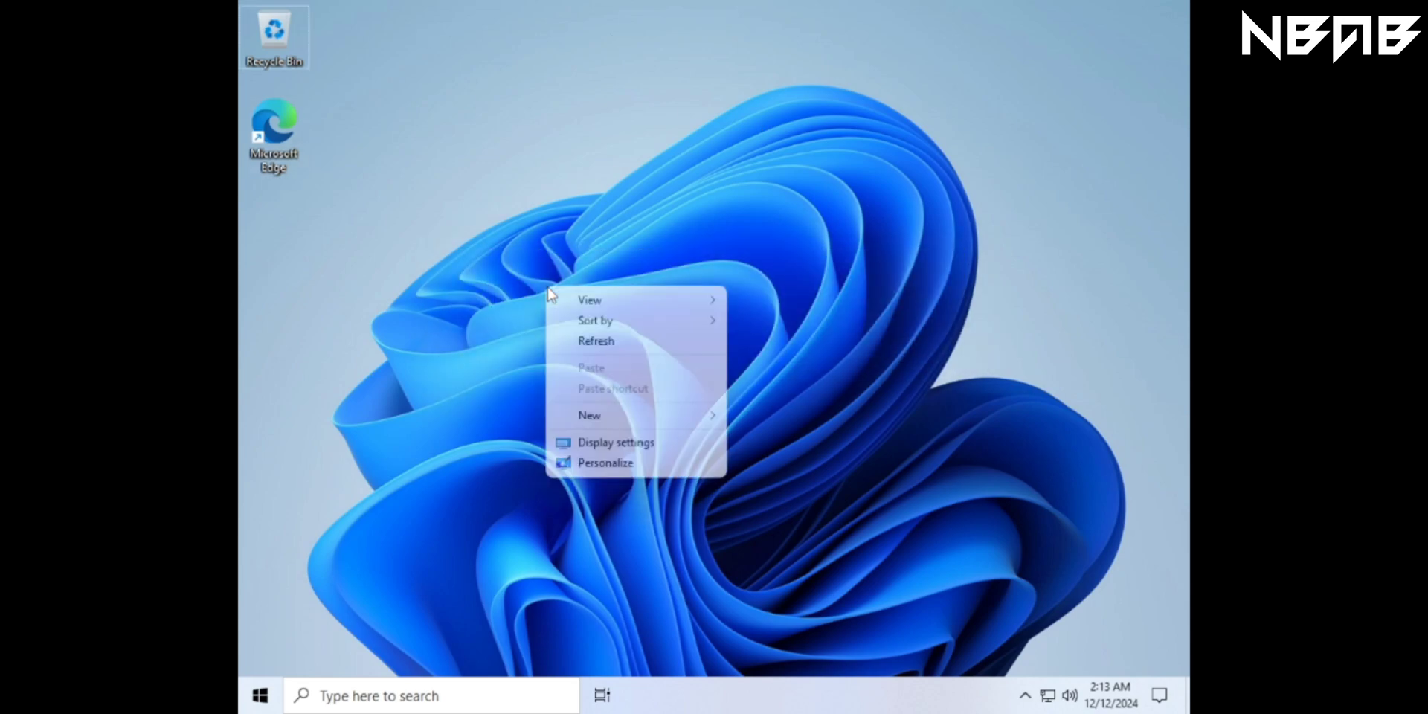
pyautogui.click(604, 443)
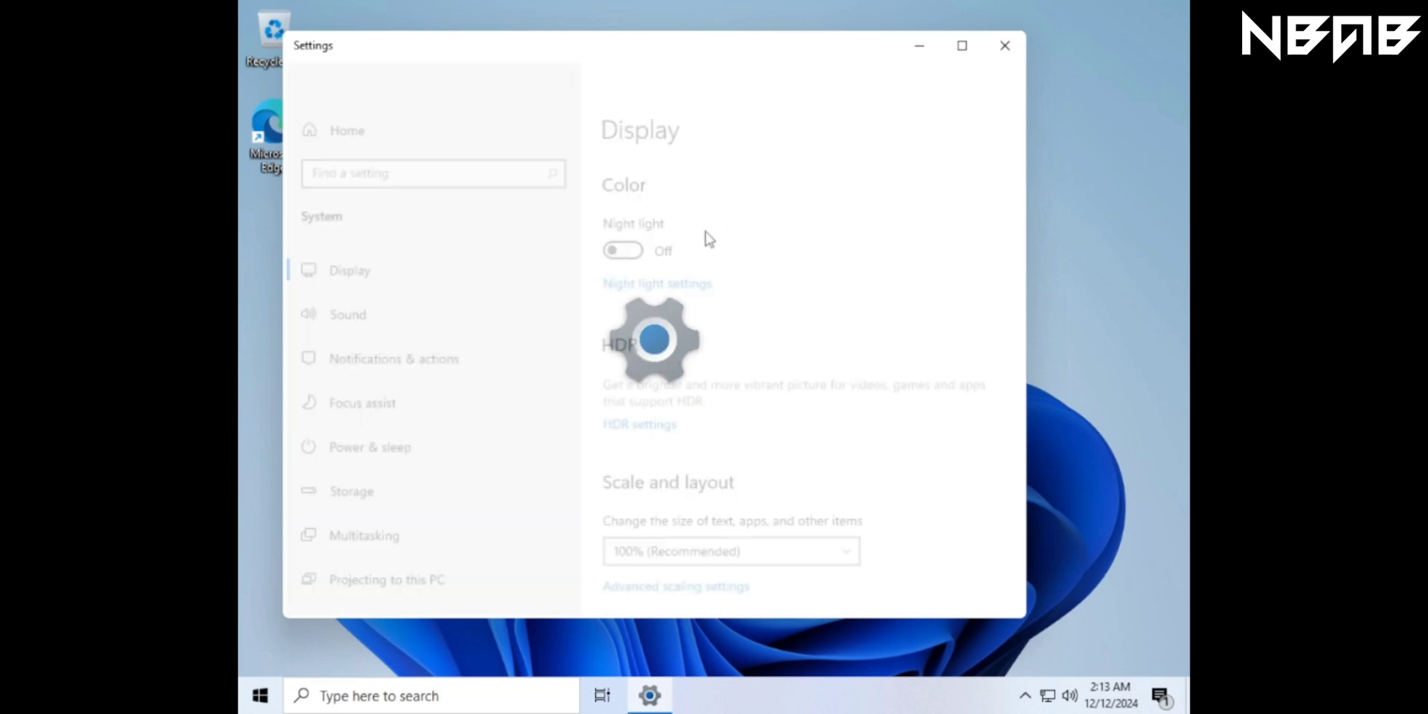
pyautogui.scroll(-5, 735, 342)
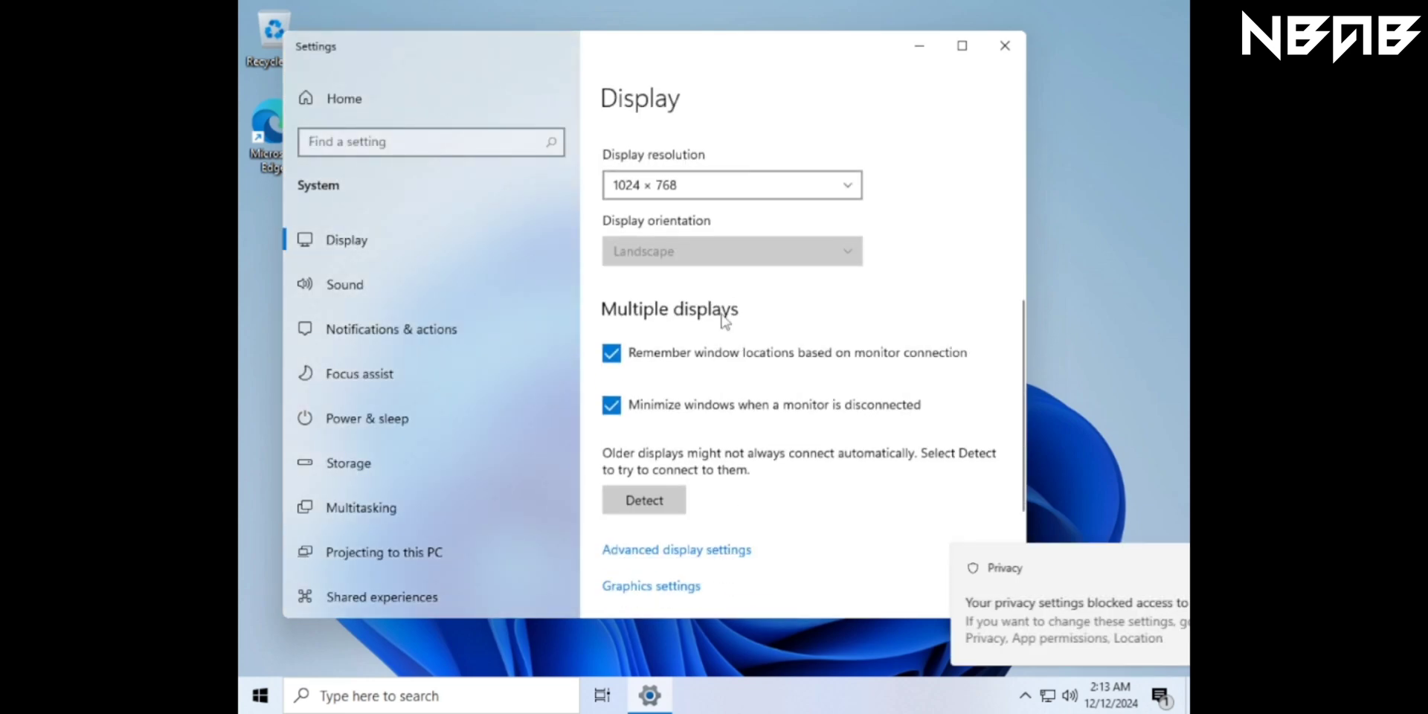
pyautogui.click(699, 185)
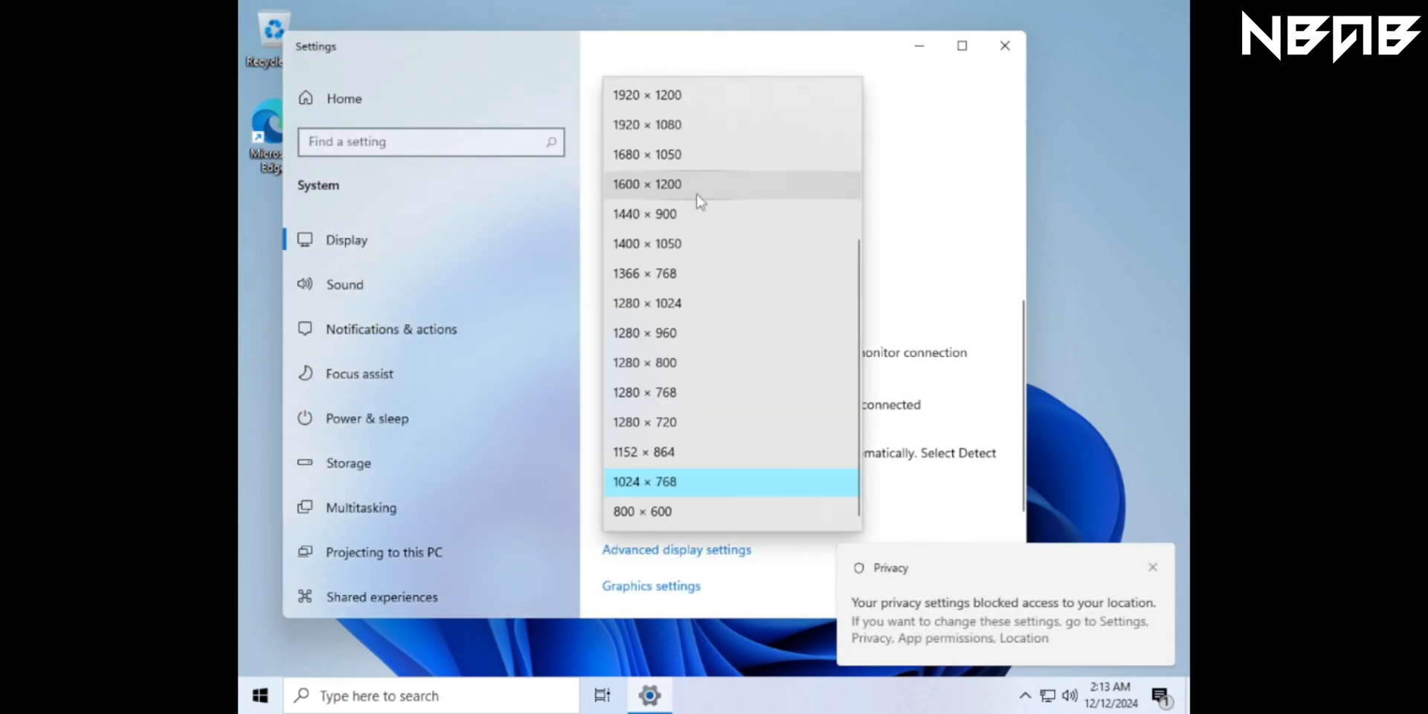
pyautogui.click(672, 273)
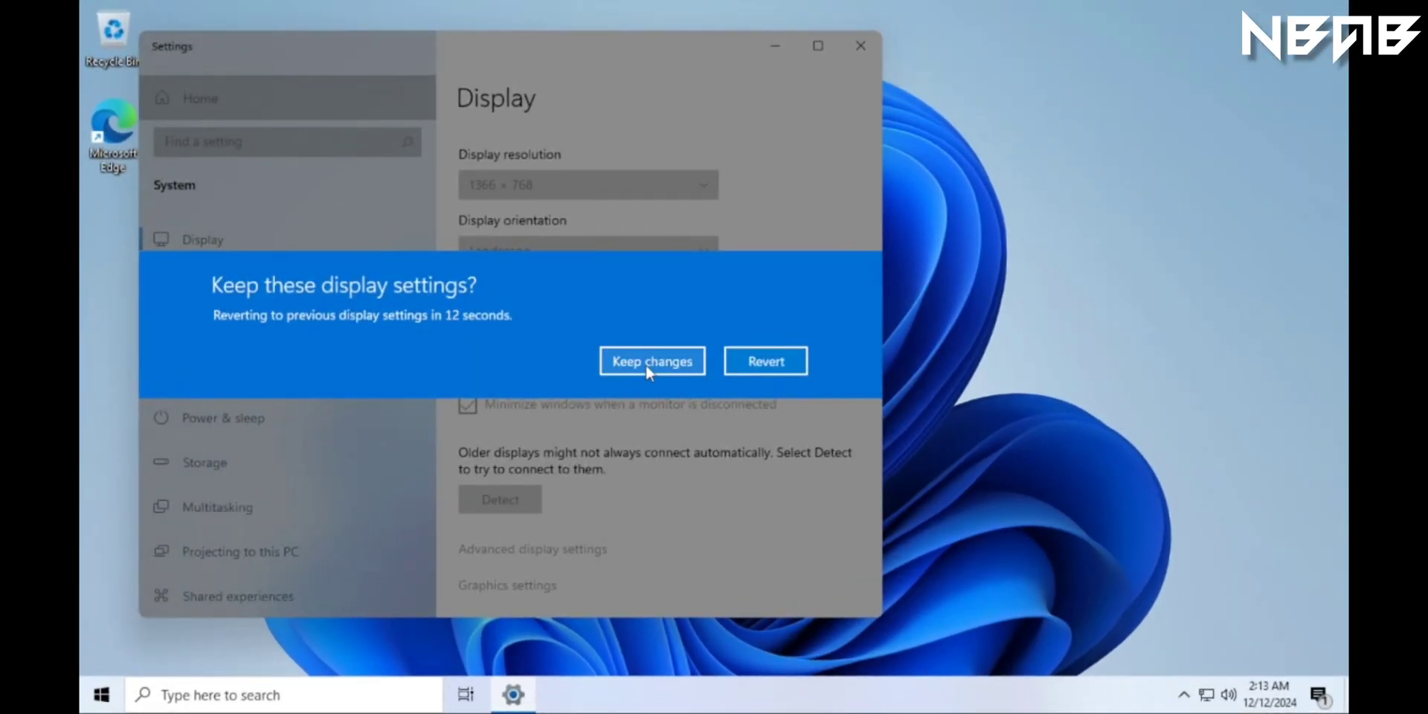
pyautogui.click(651, 370)
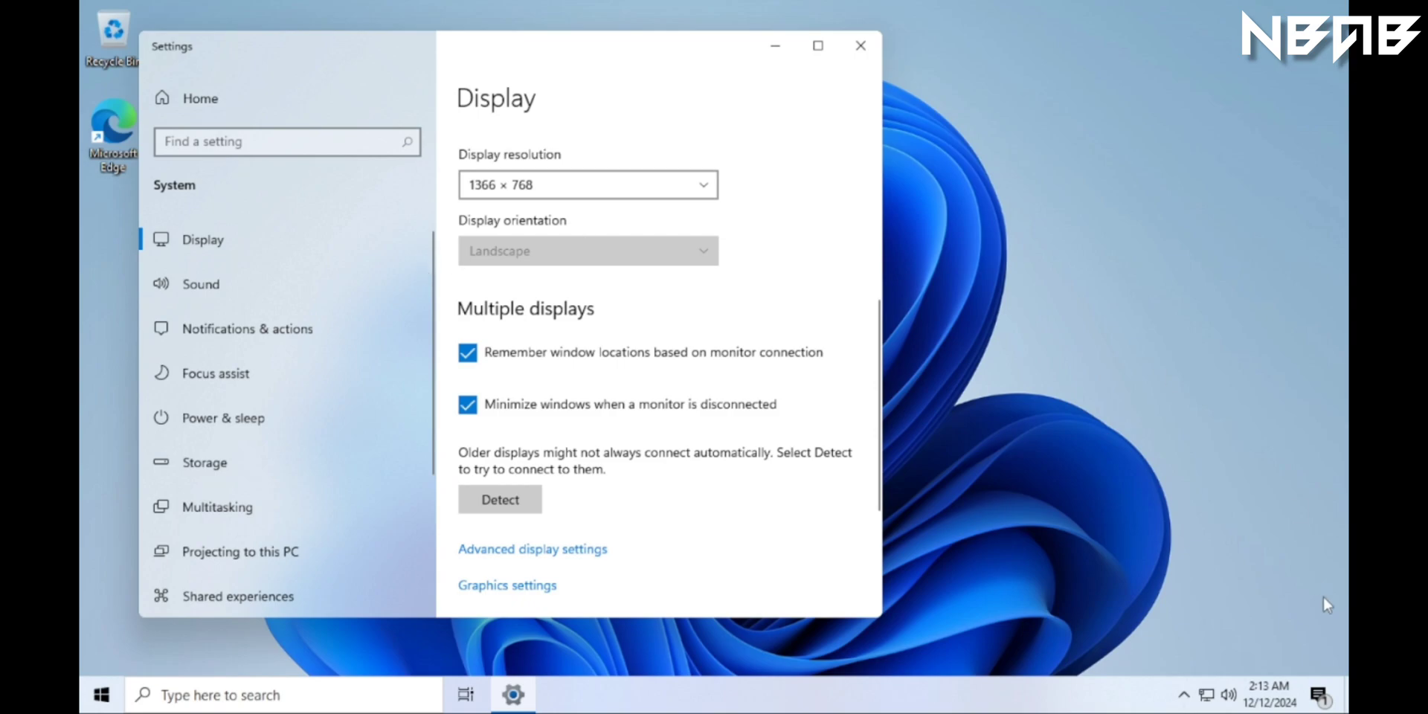
pyautogui.click(775, 46)
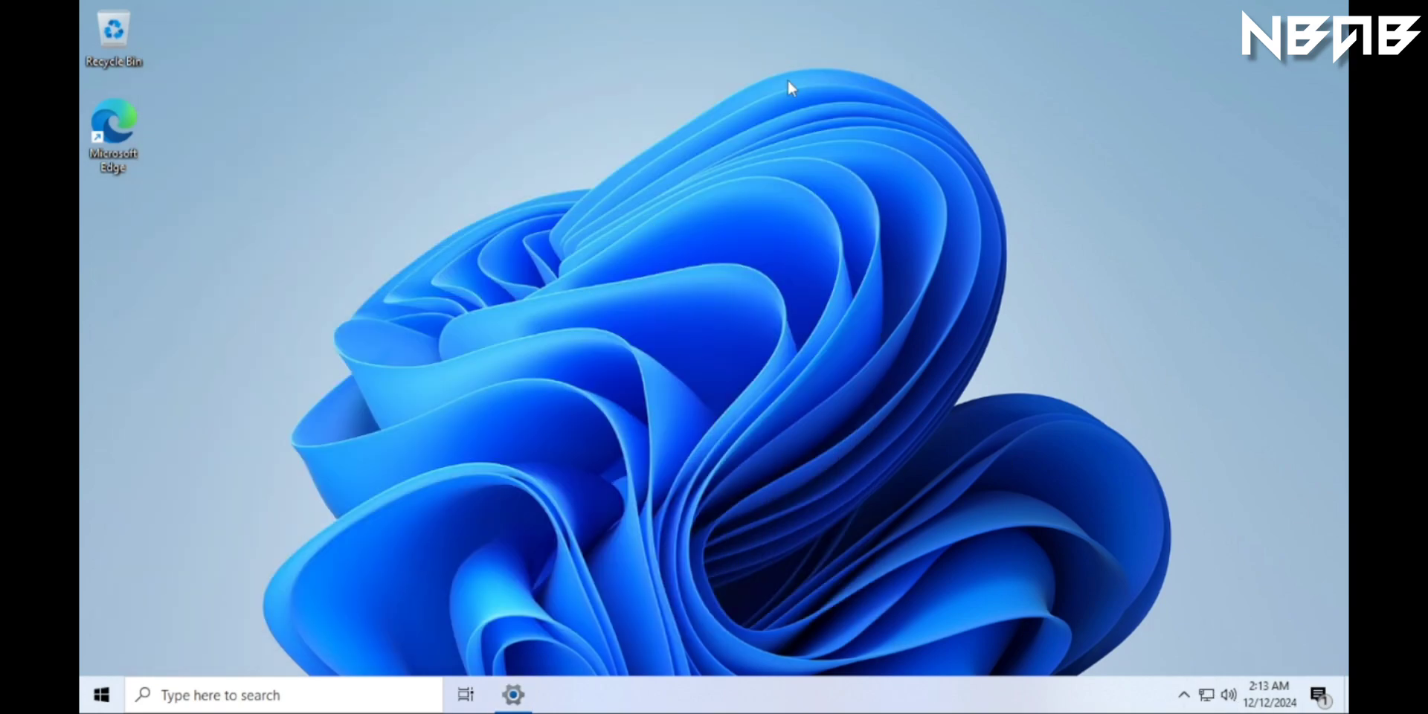
# View the hidden system tray icons and the expanded quick actions in the action center, and dismiss them.
pyautogui.click(1184, 696)
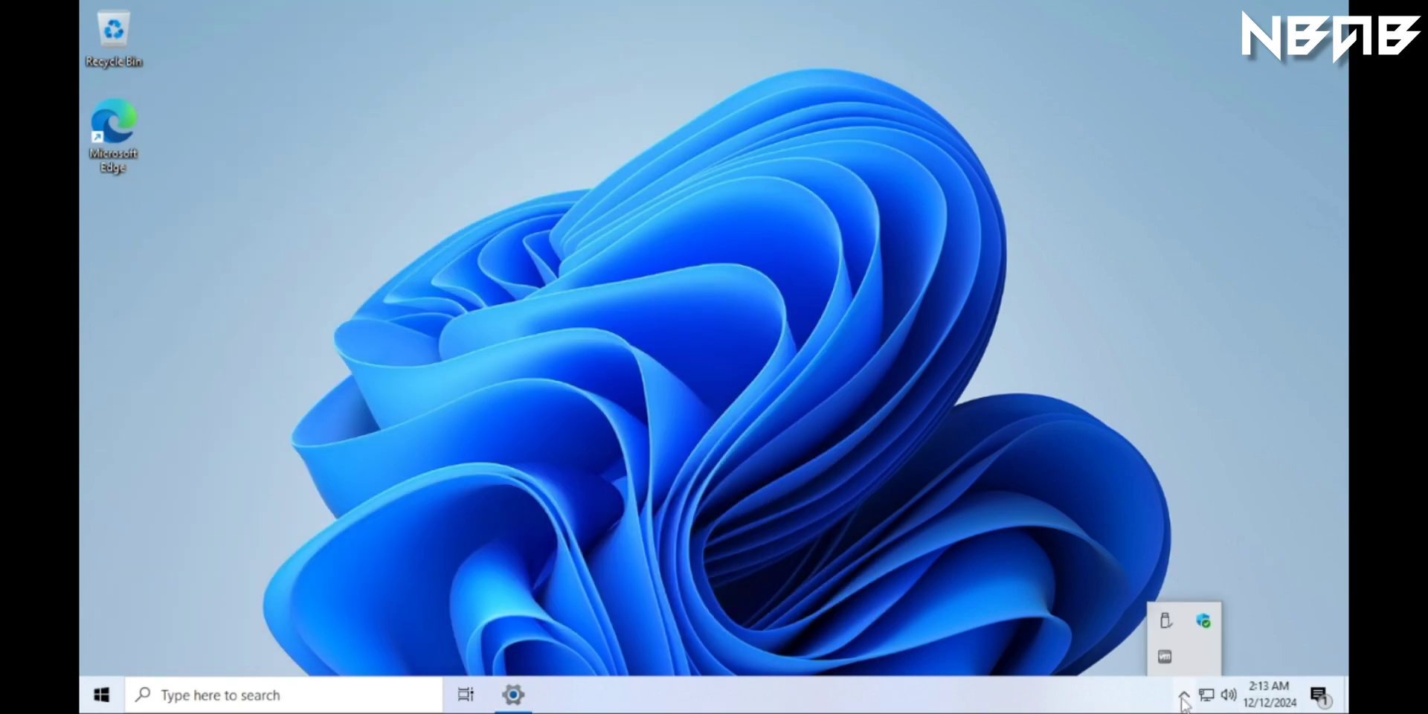
pyautogui.click(1184, 697)
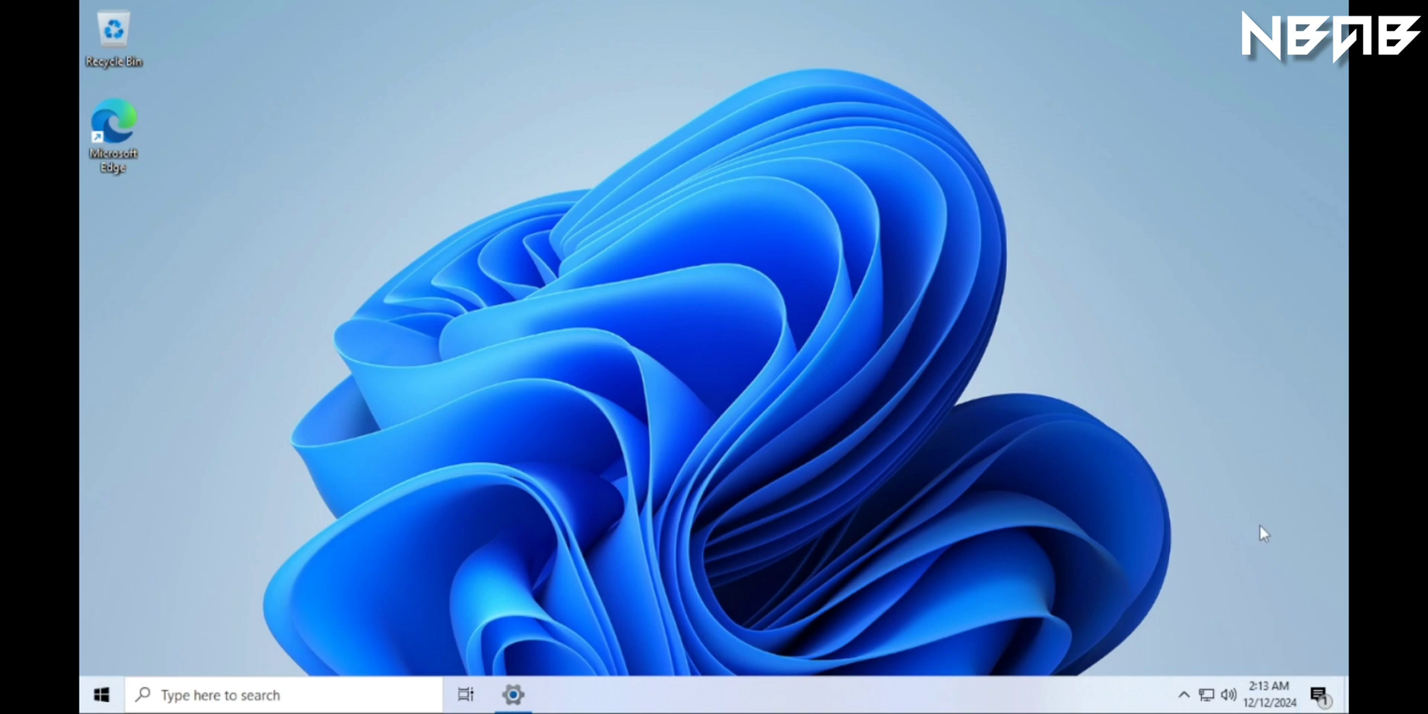
pyautogui.press('super+a')
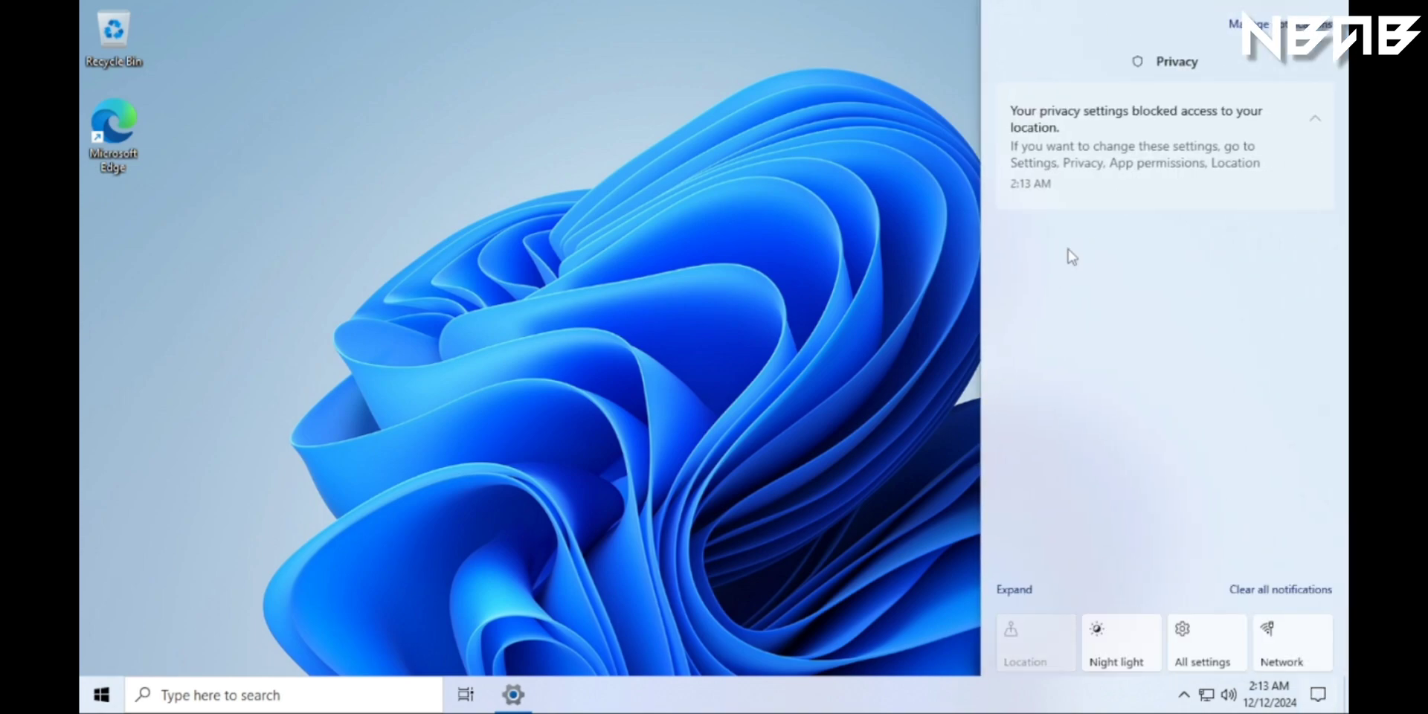
pyautogui.click(1012, 589)
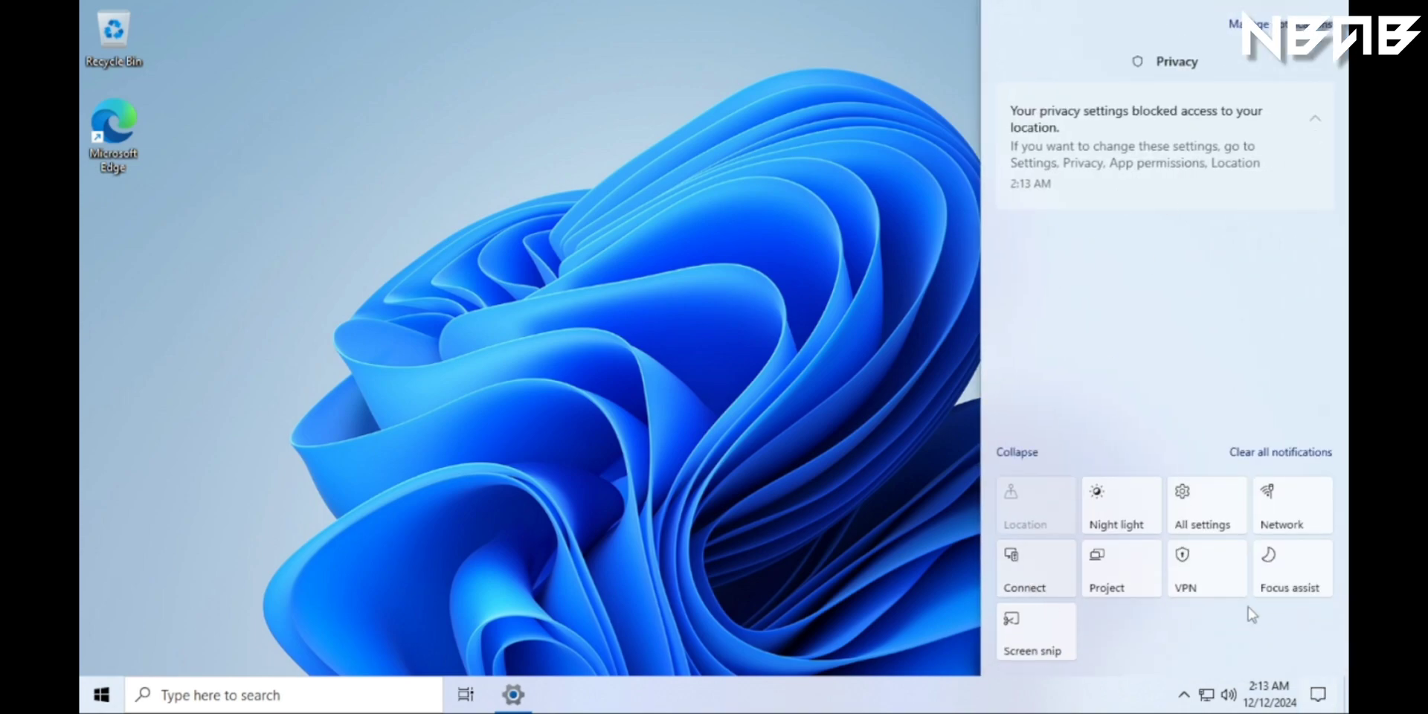
pyautogui.click(757, 407)
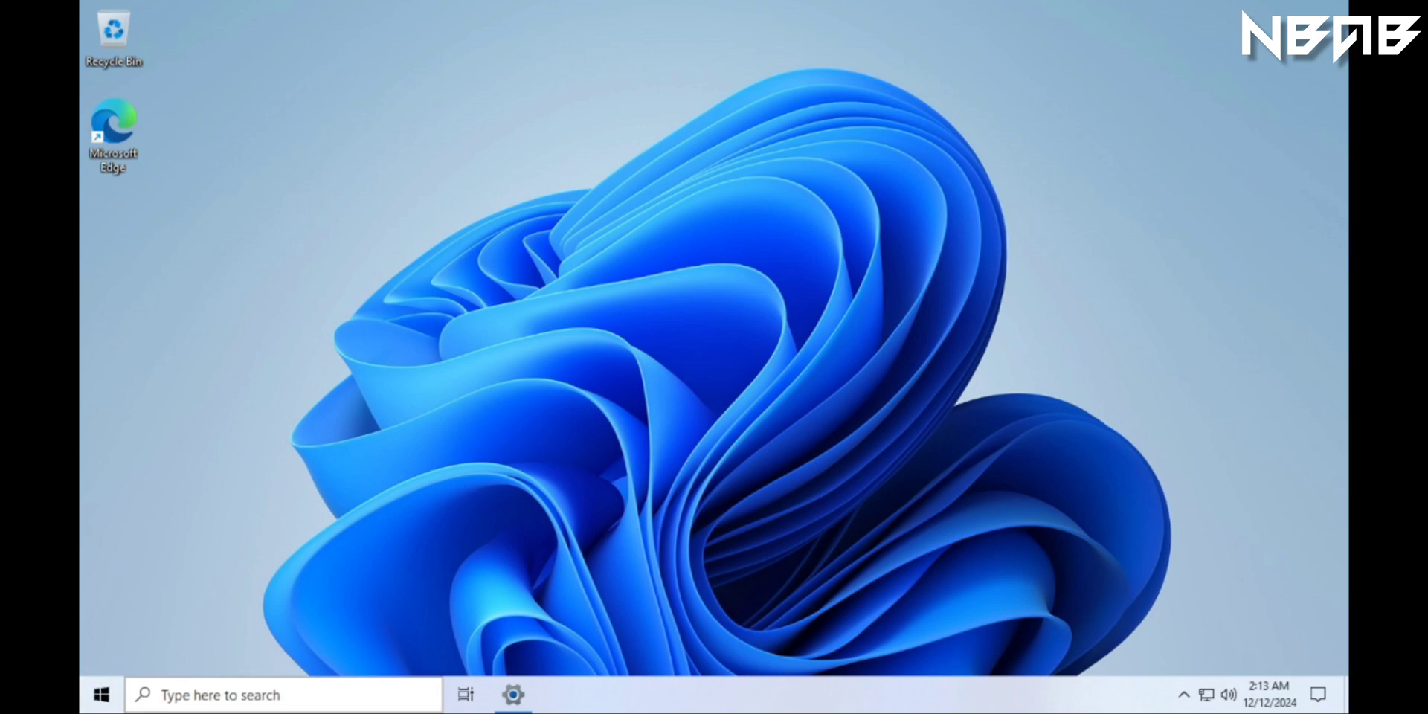
# Examine the Start menu, including its list of all apps and the user account options.
pyautogui.click(102, 696)
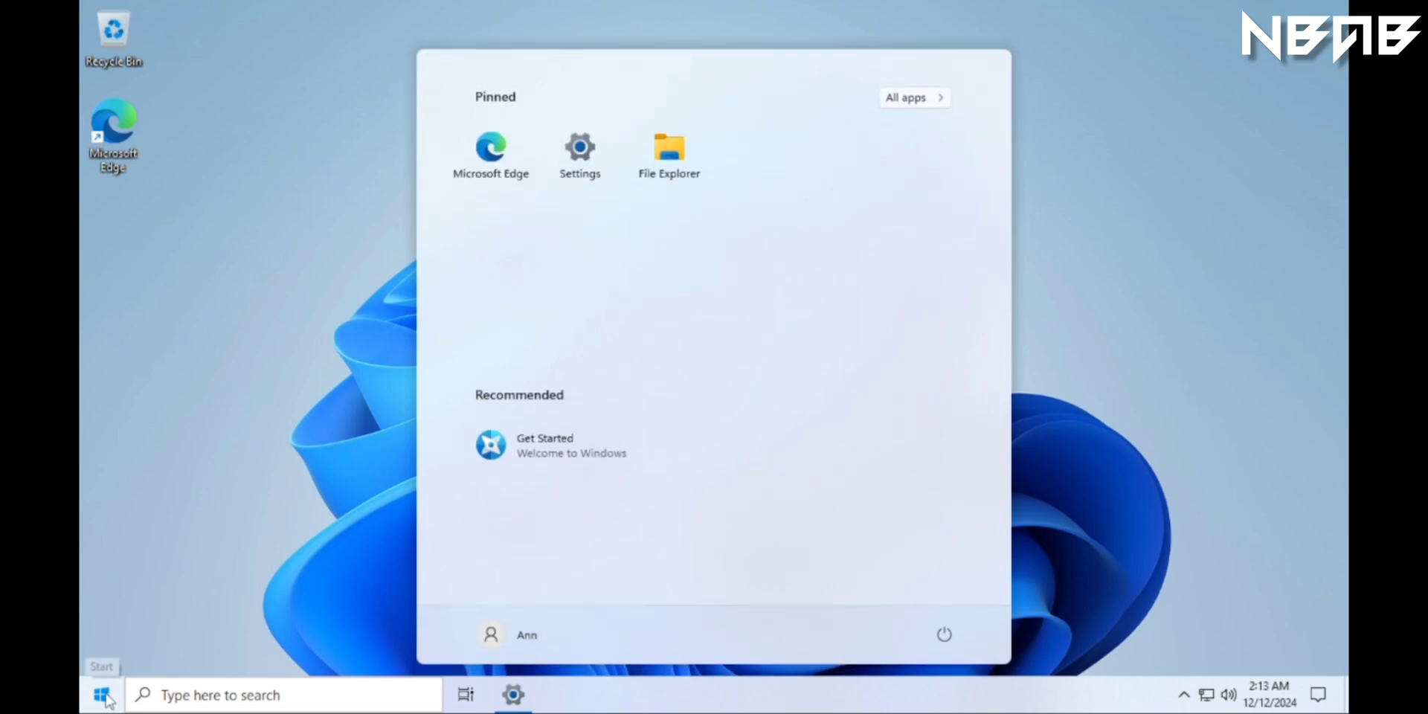
pyautogui.click(920, 106)
pyautogui.click(921, 106)
pyautogui.click(921, 106)
pyautogui.click(923, 110)
pyautogui.click(152, 521)
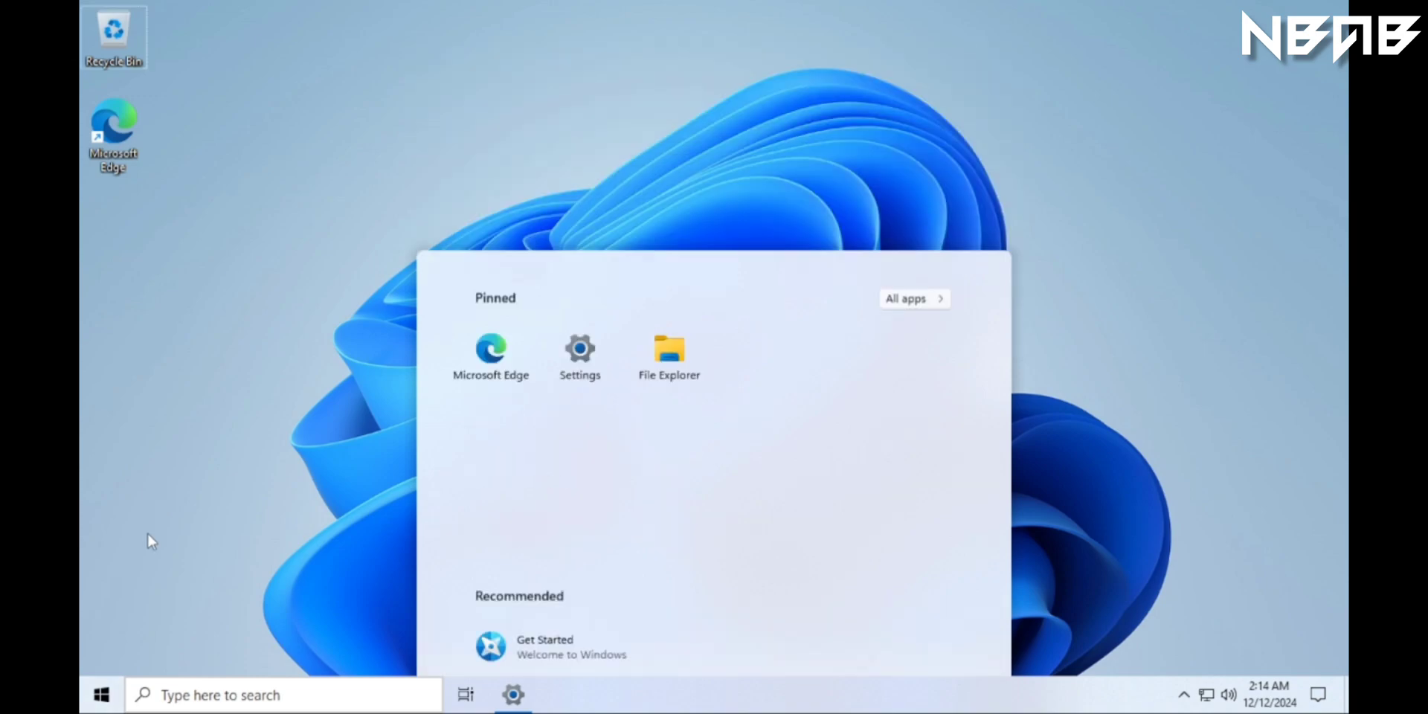
pyautogui.click(102, 697)
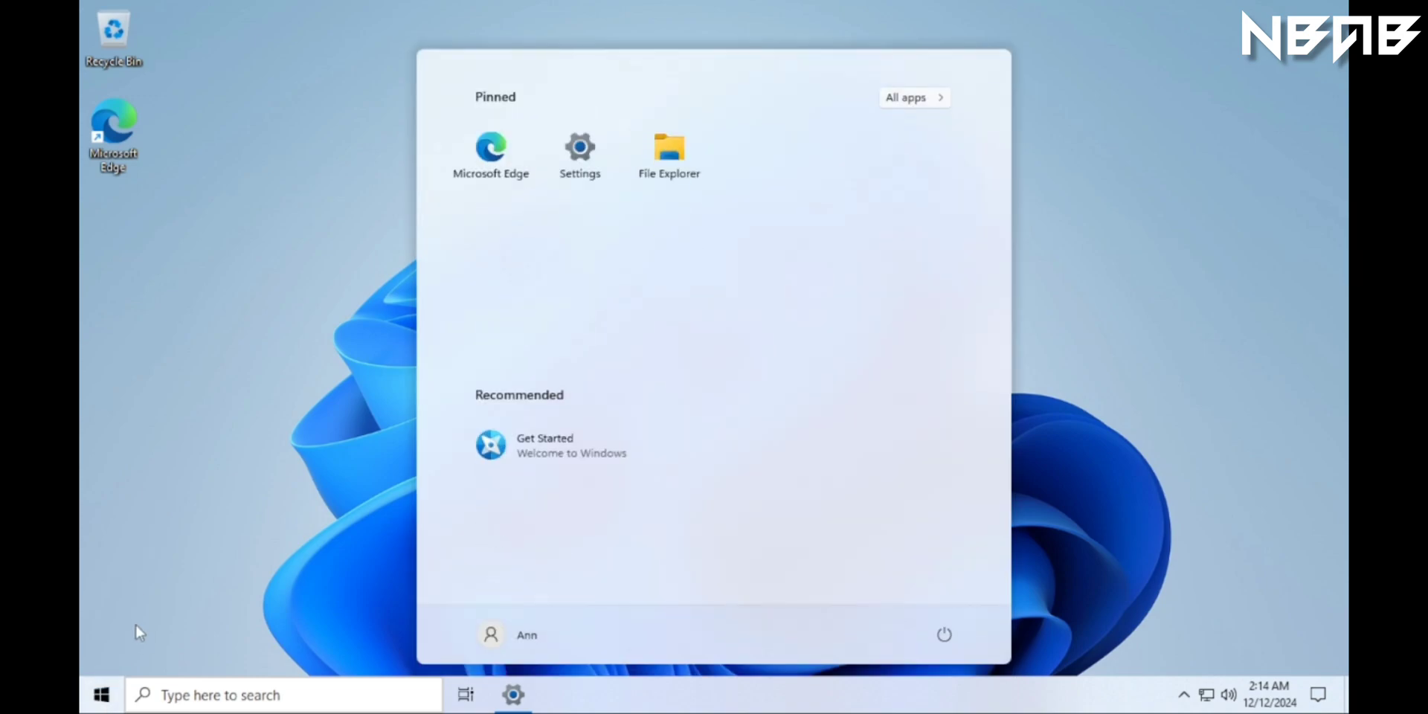
pyautogui.click(928, 106)
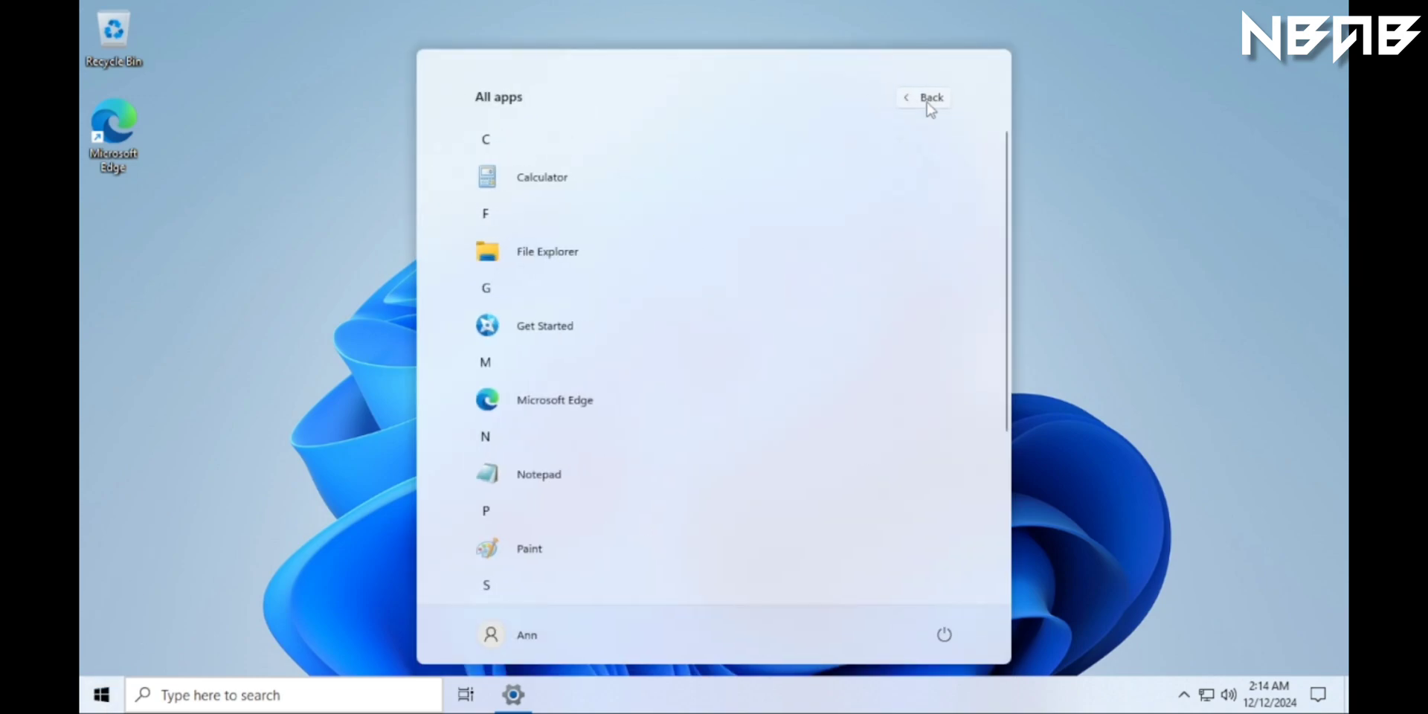
pyautogui.click(928, 105)
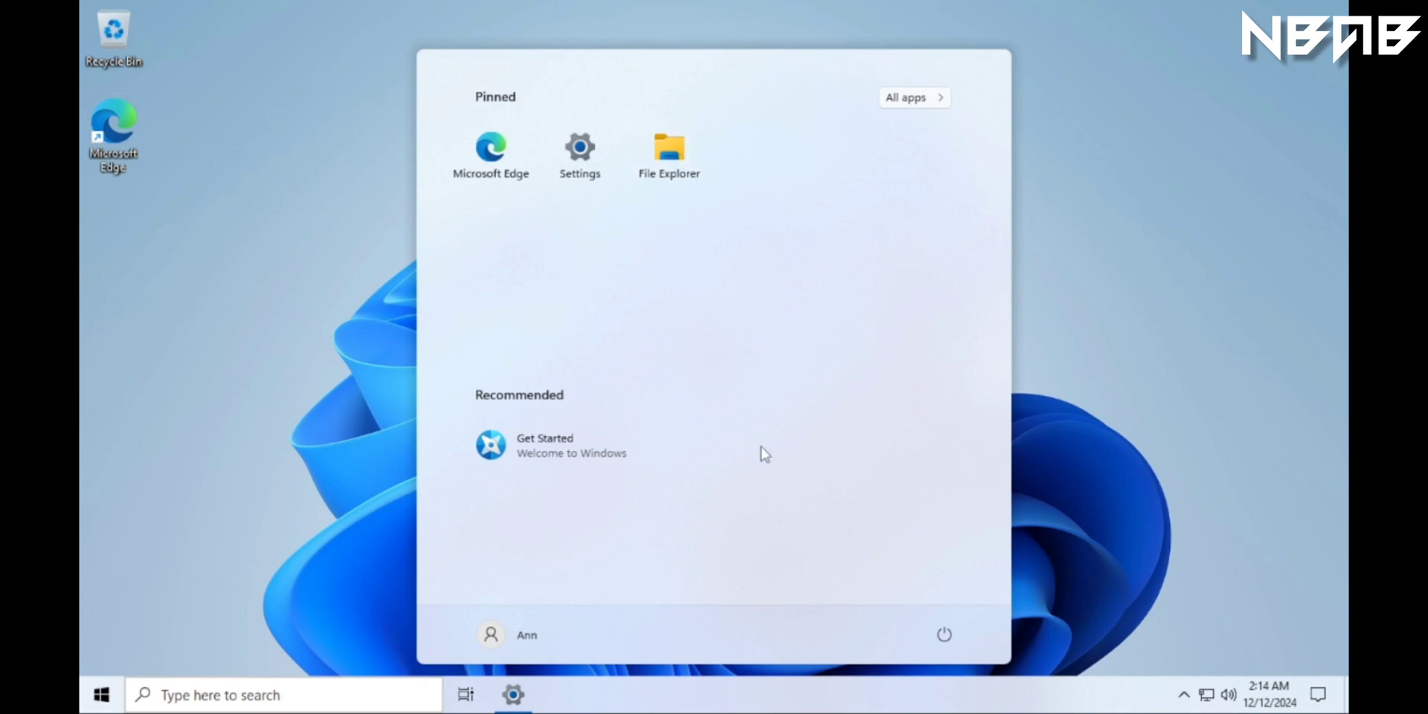
pyautogui.click(493, 637)
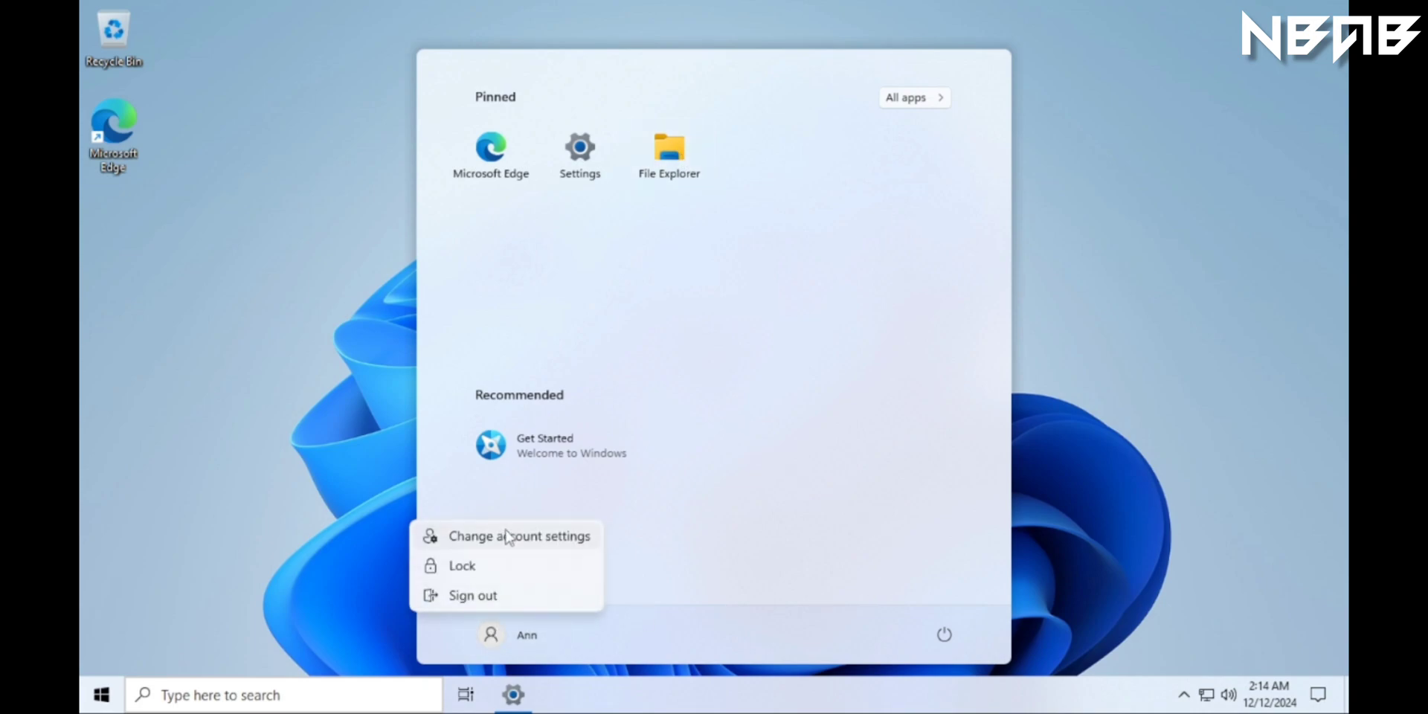
pyautogui.click(705, 487)
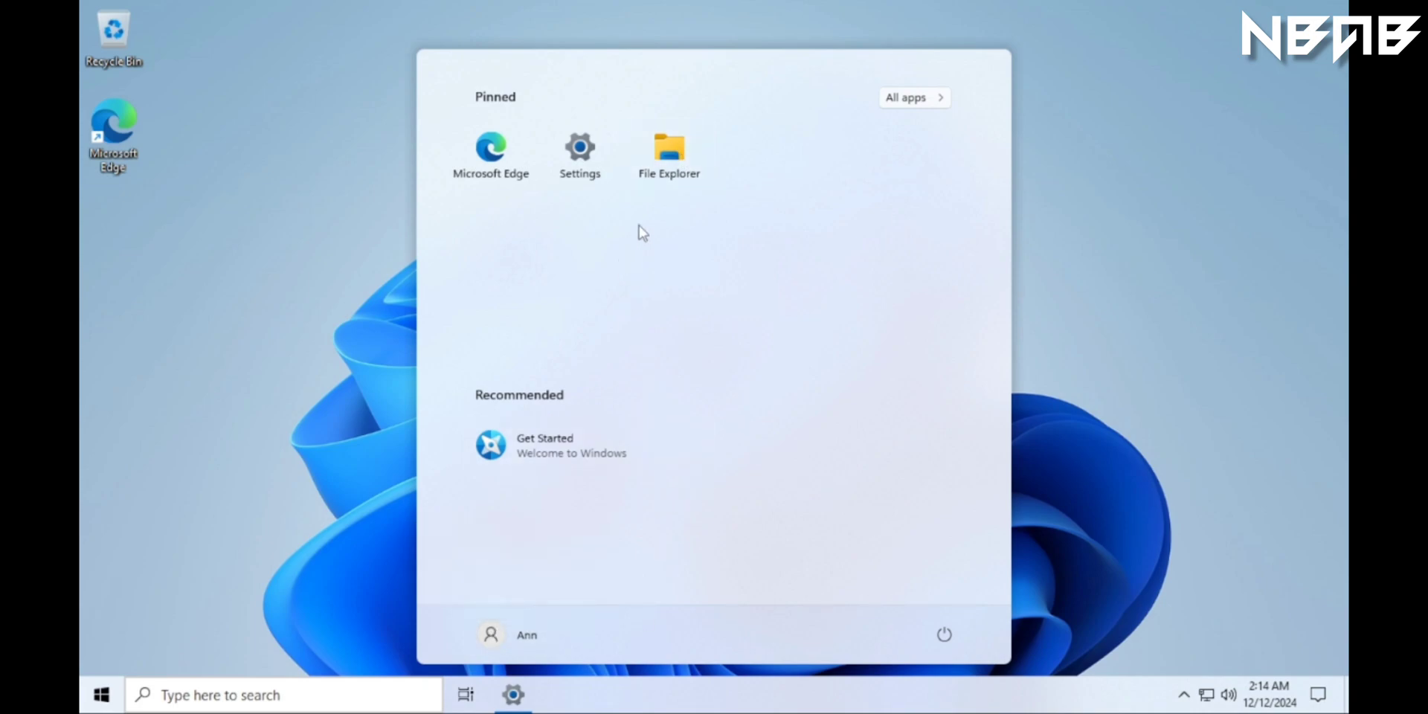
# View This PC in File Explorer, select Local Disk (C:), and close the window.
pyautogui.click(667, 167)
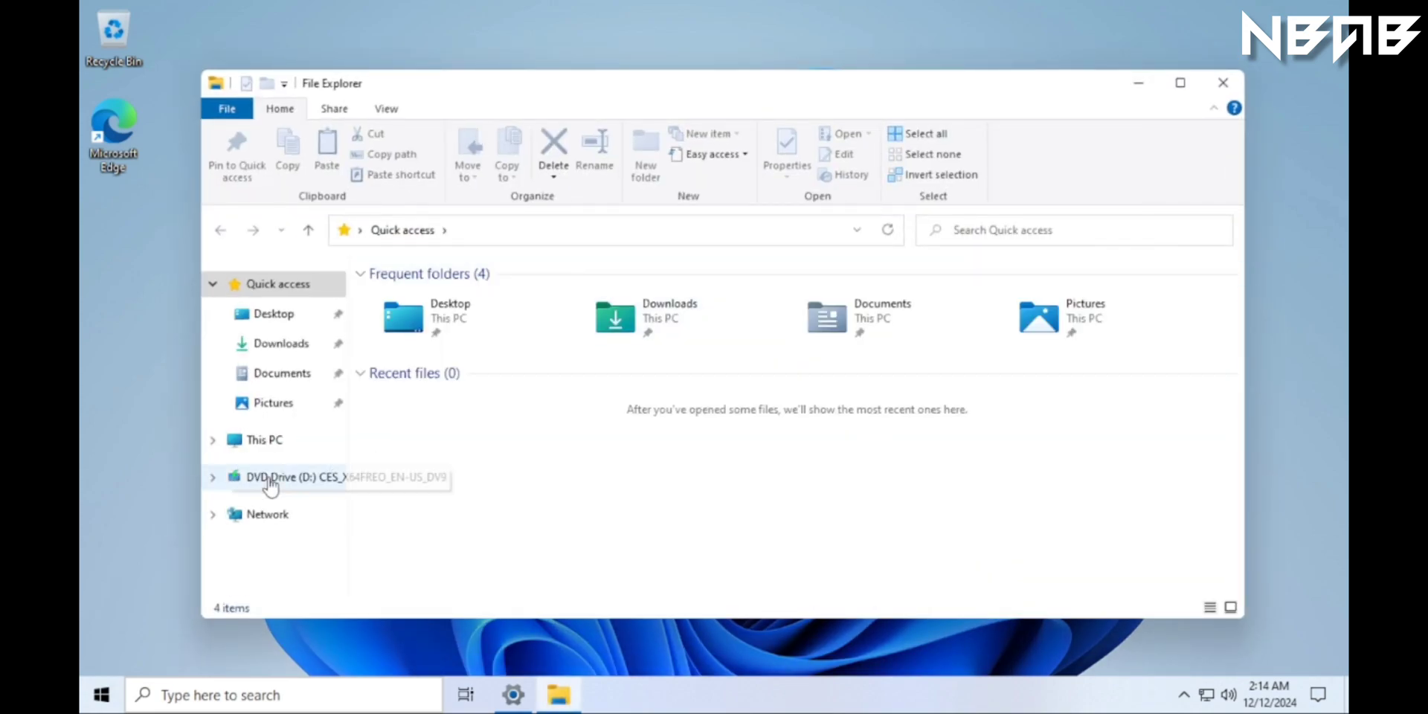
pyautogui.click(289, 444)
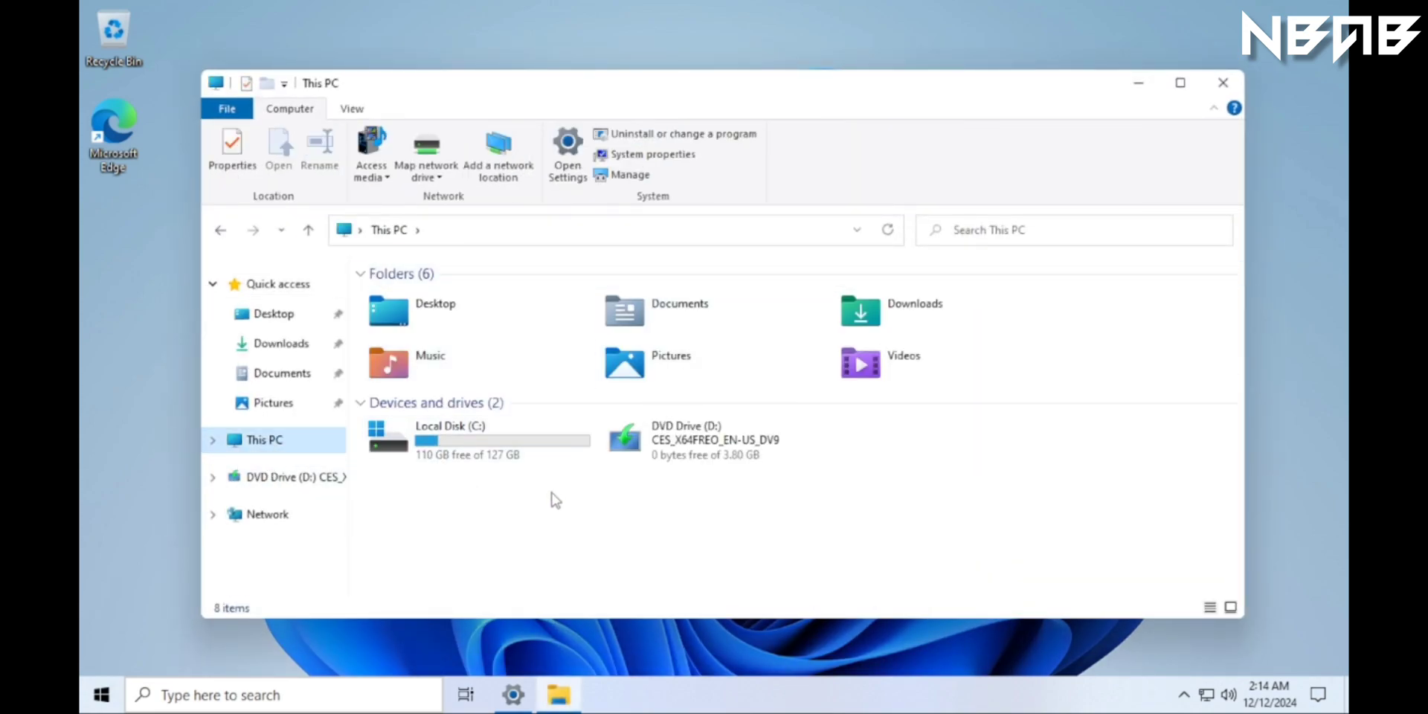
pyautogui.click(506, 458)
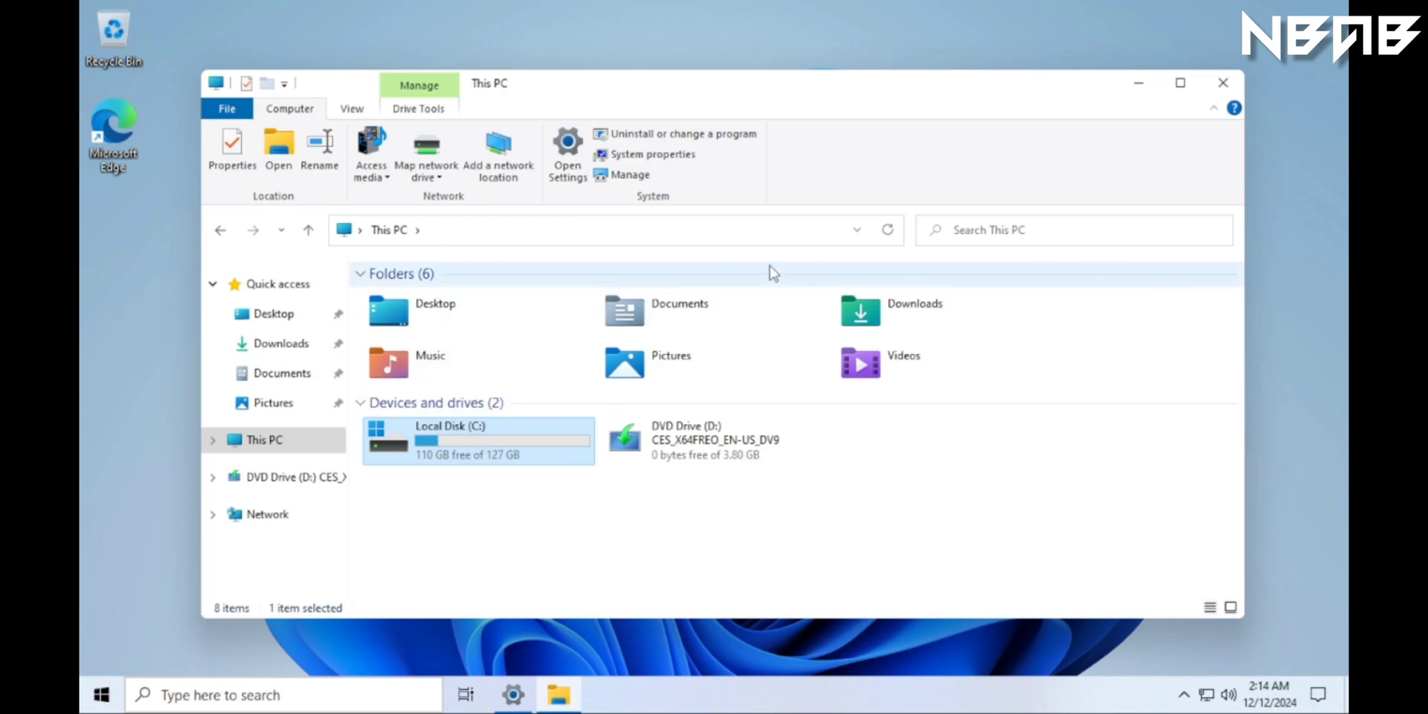
pyautogui.click(1221, 83)
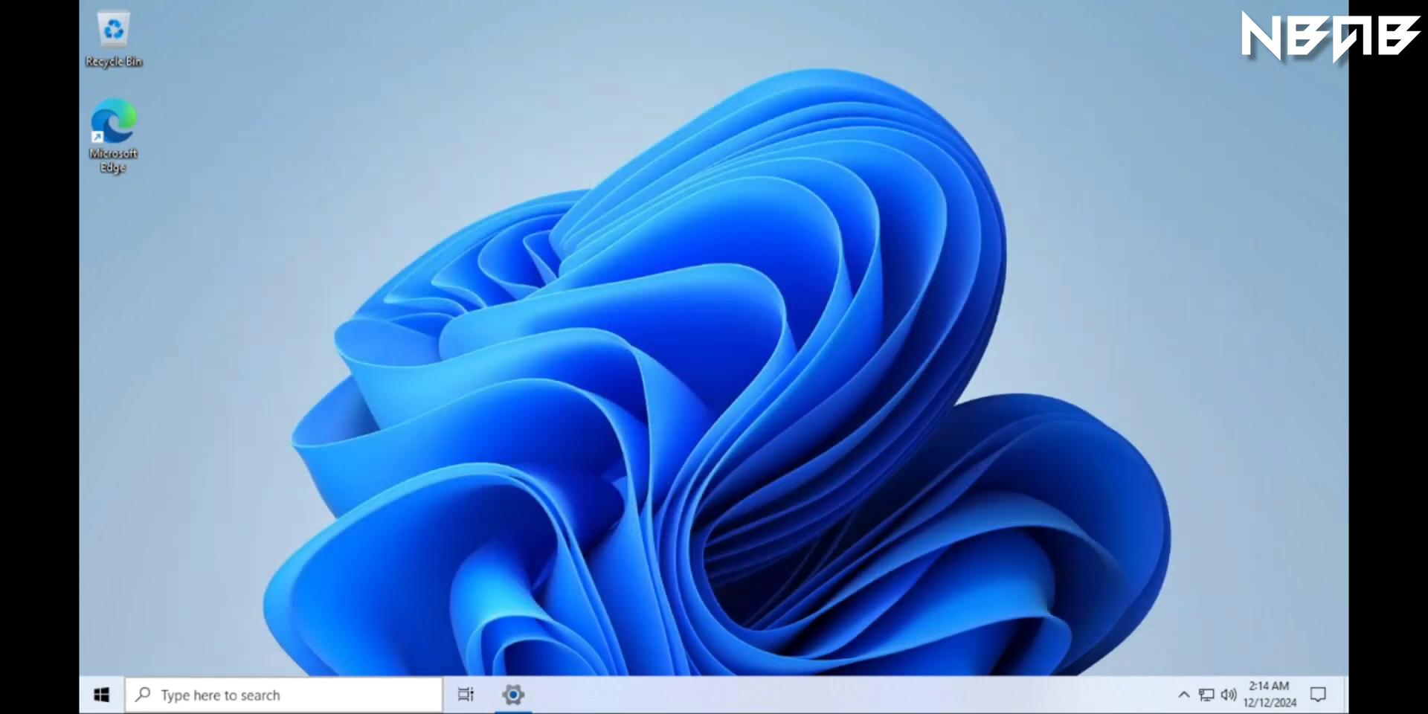
# Review the device and Windows specifications on the System About page, and close Settings.
pyautogui.click(513, 695)
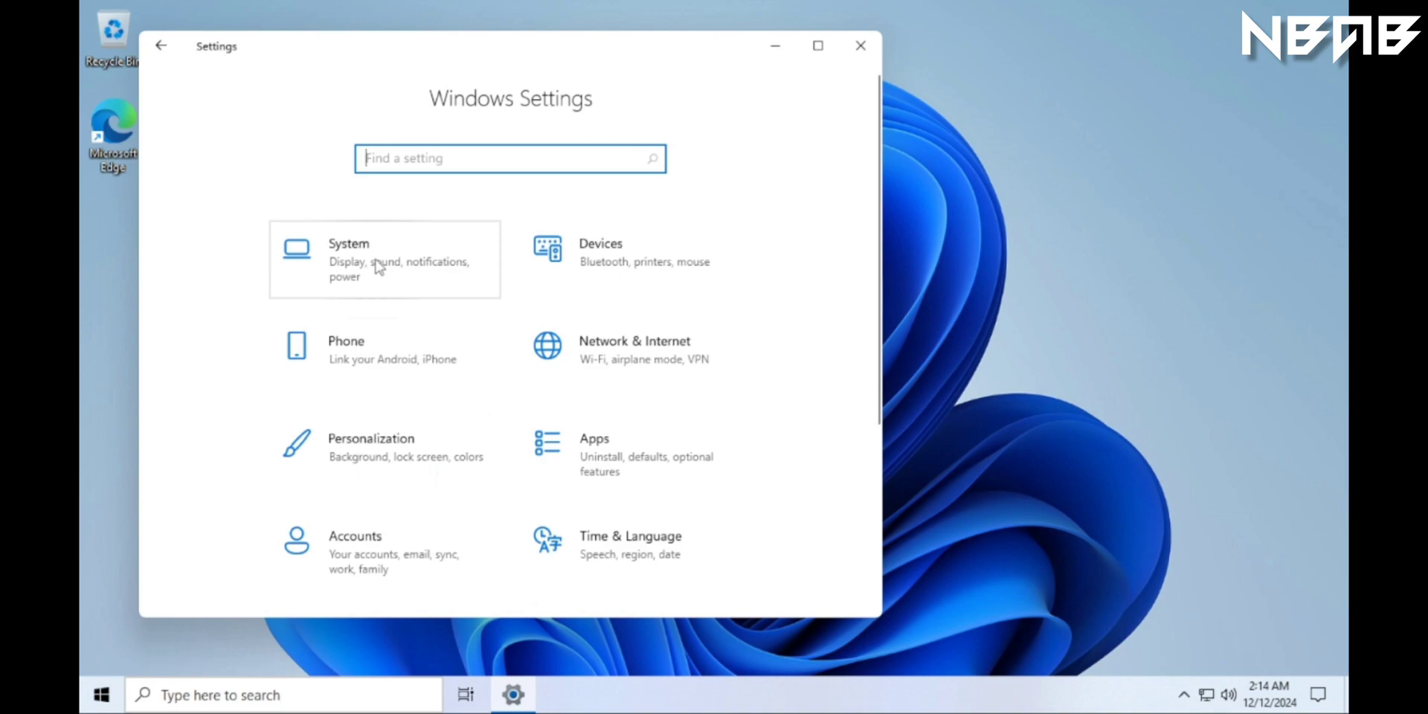
pyautogui.click(378, 266)
pyautogui.scroll(-3, 253, 513)
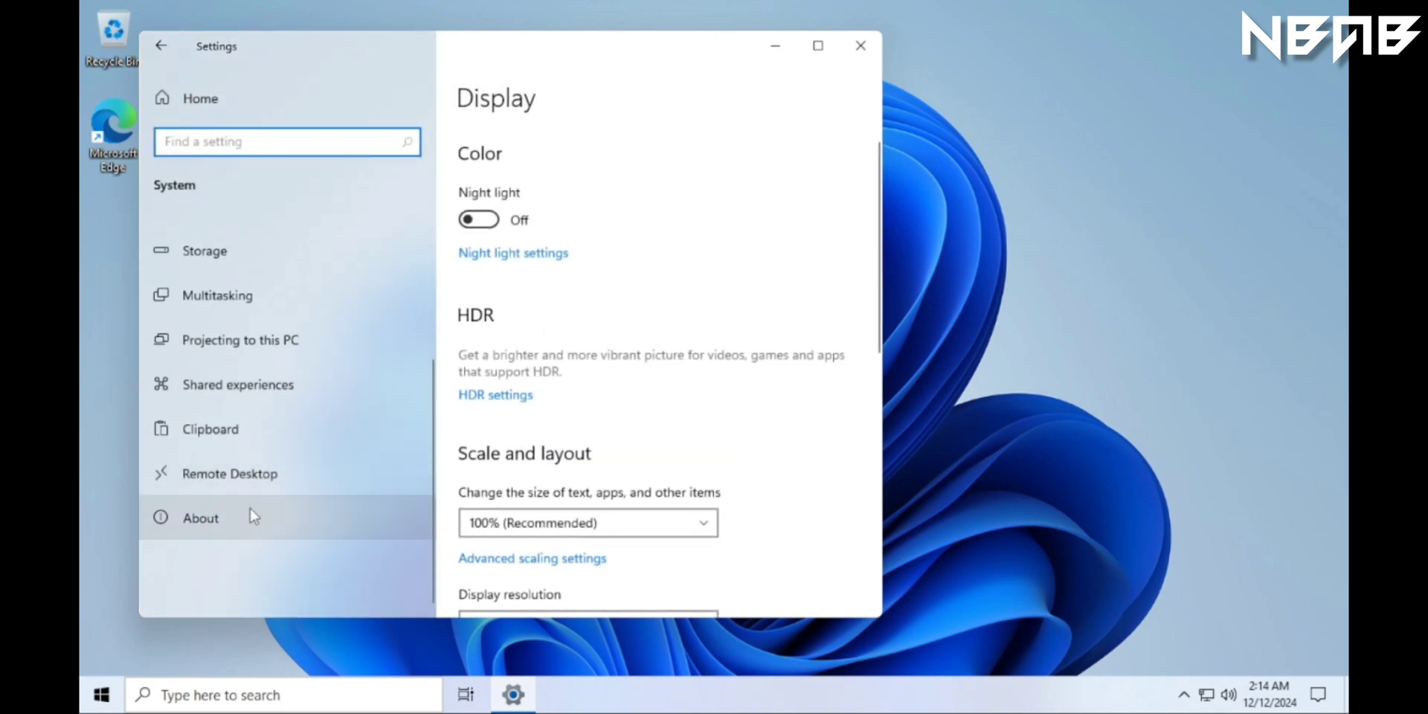
pyautogui.click(250, 510)
pyautogui.scroll(-10, 655, 313)
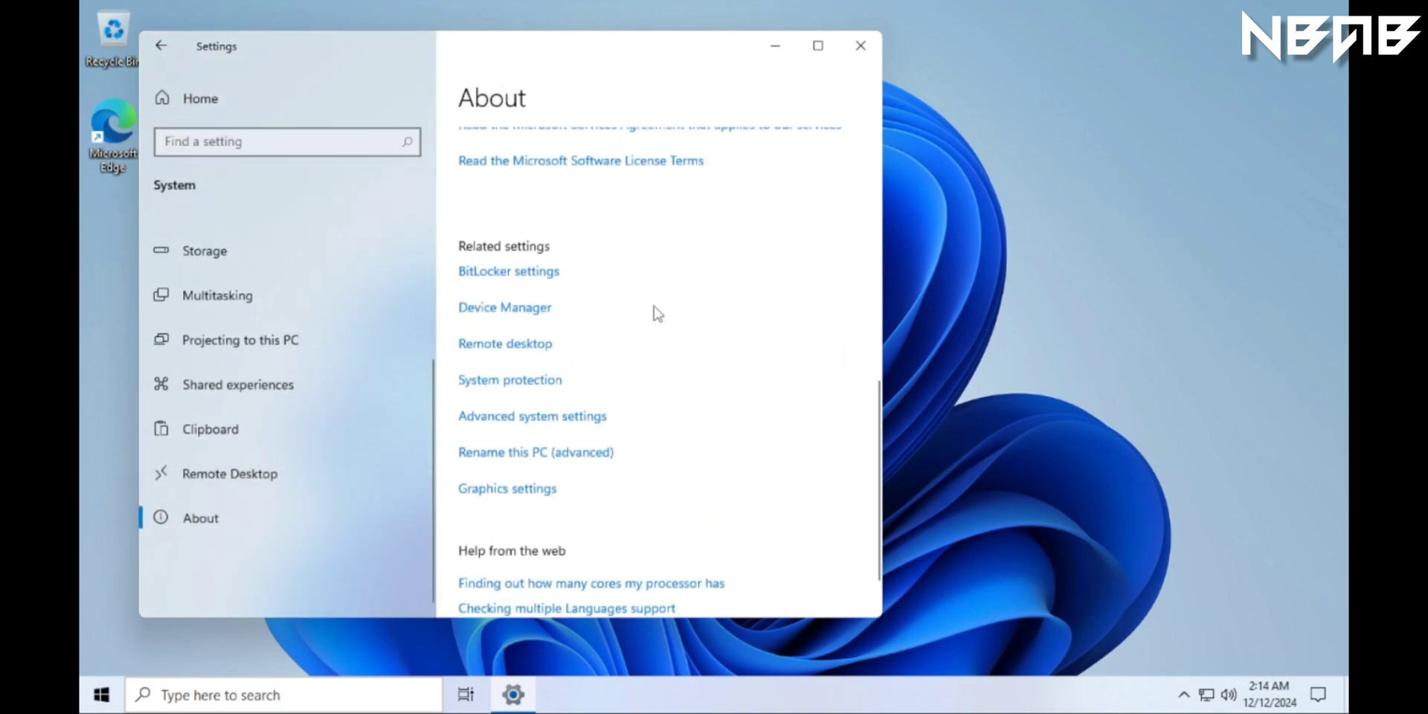
pyautogui.scroll(5, 657, 313)
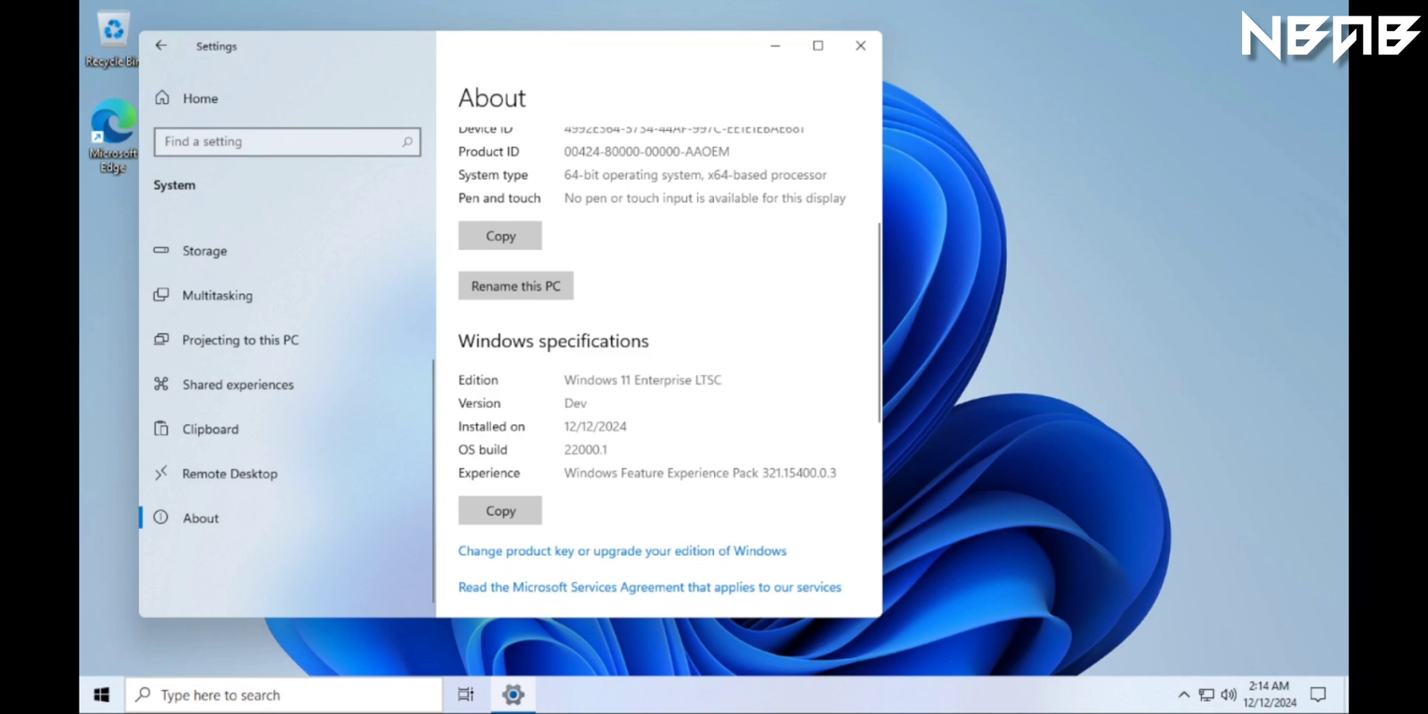
pyautogui.moveTo(723, 380); pyautogui.dragTo(560, 405)
pyautogui.click(602, 403)
pyautogui.moveTo(608, 449); pyautogui.dragTo(558, 451)
pyautogui.click(735, 497)
pyautogui.scroll(5, 660, 363)
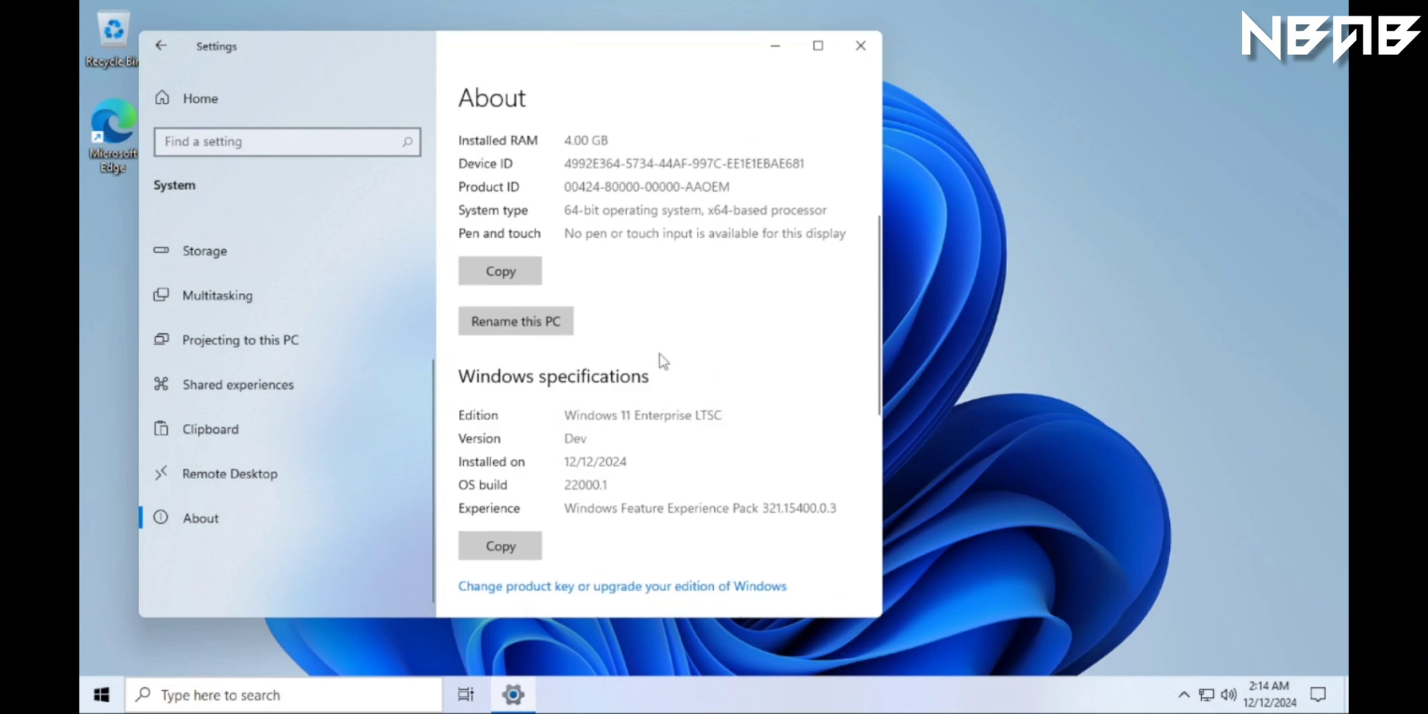
pyautogui.click(857, 49)
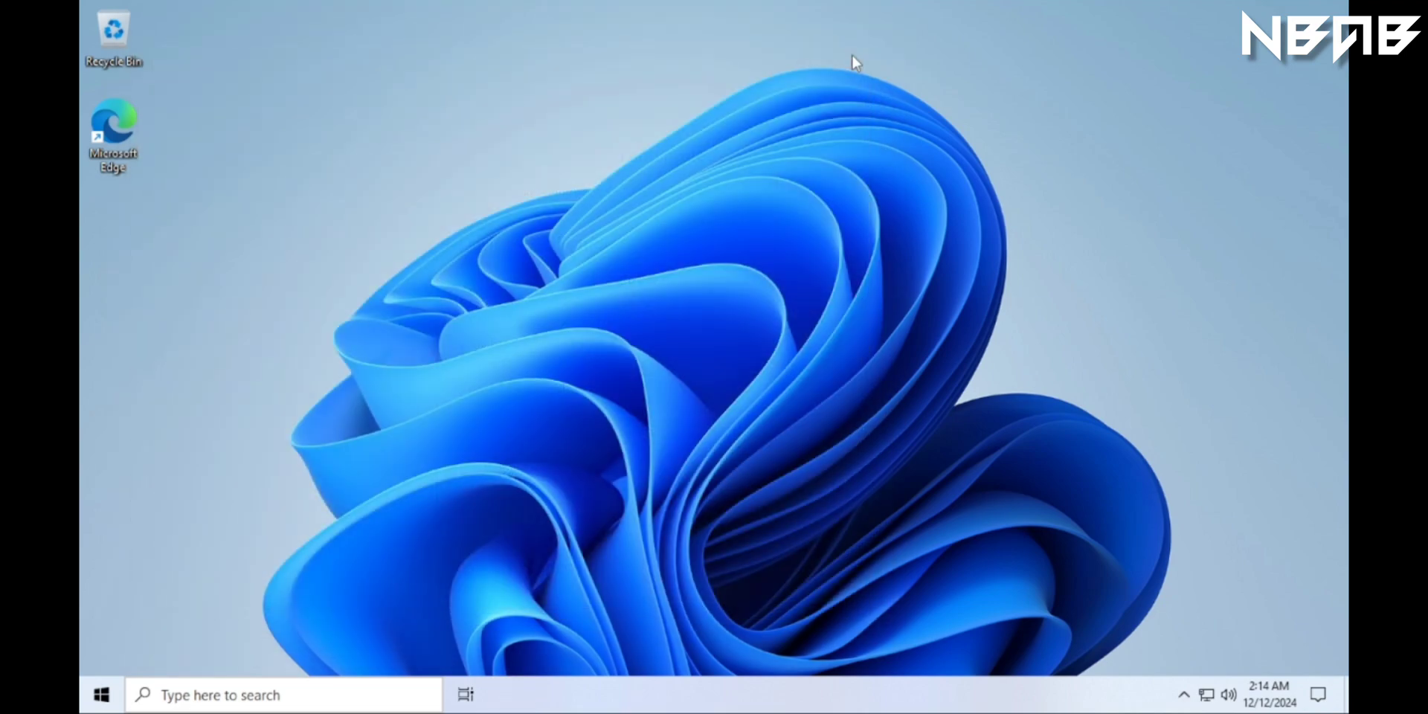
# In the Start personalization settings, turn the recently added apps and recently opened items options off and back on.
pyautogui.rightClick(545, 252)
pyautogui.click(599, 421)
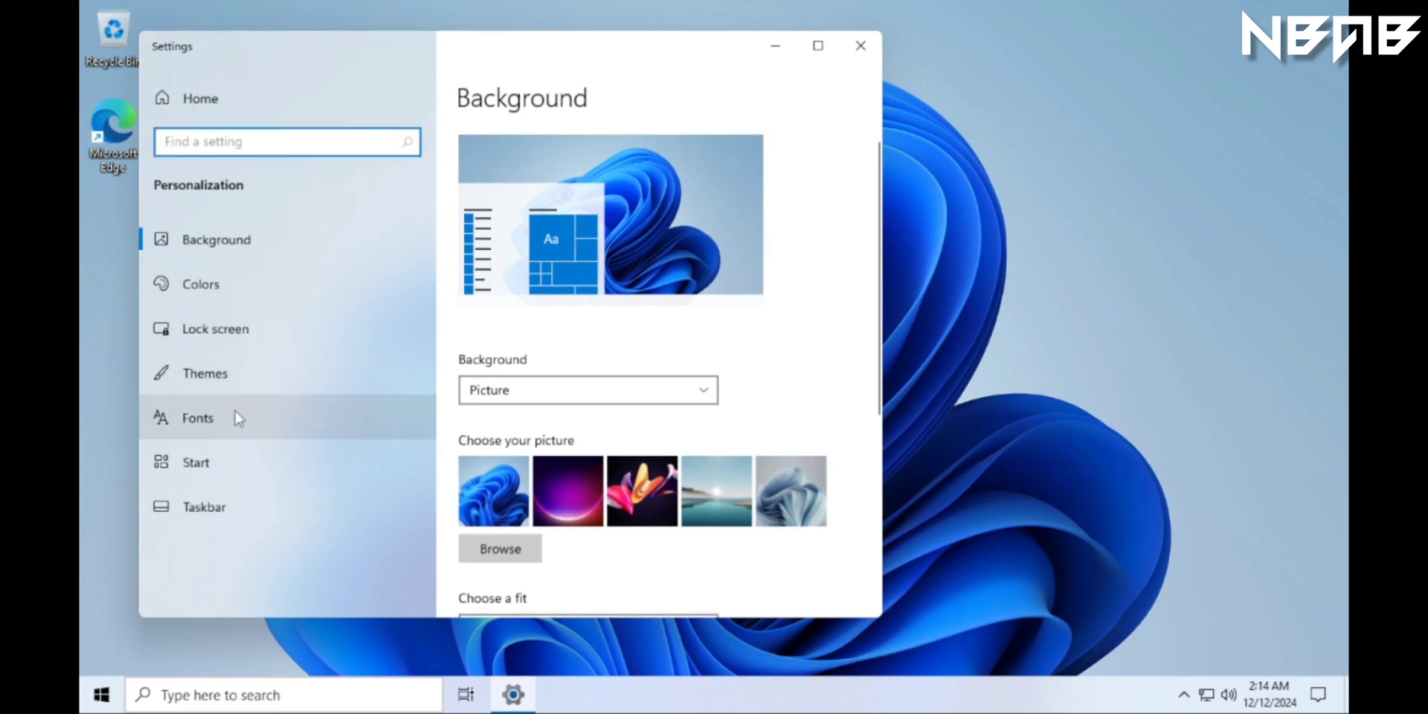
pyautogui.click(232, 463)
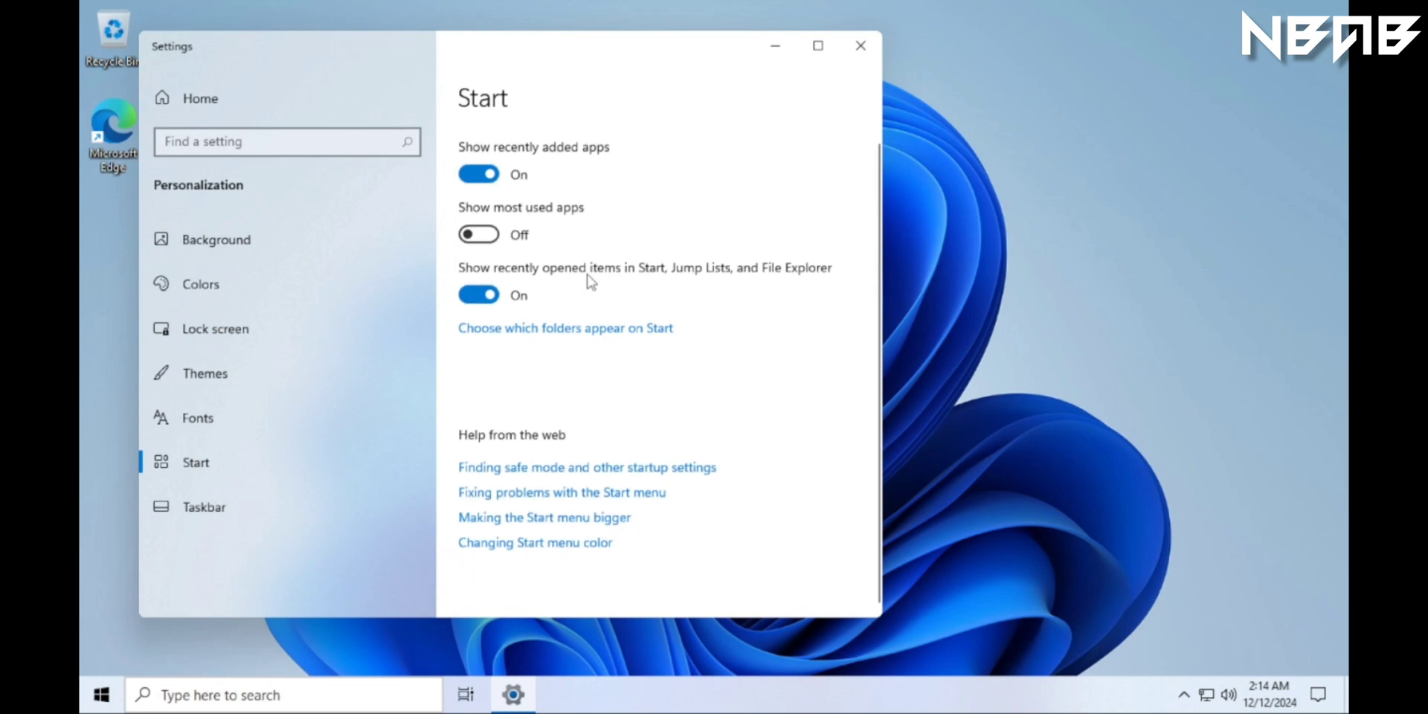
pyautogui.click(481, 178)
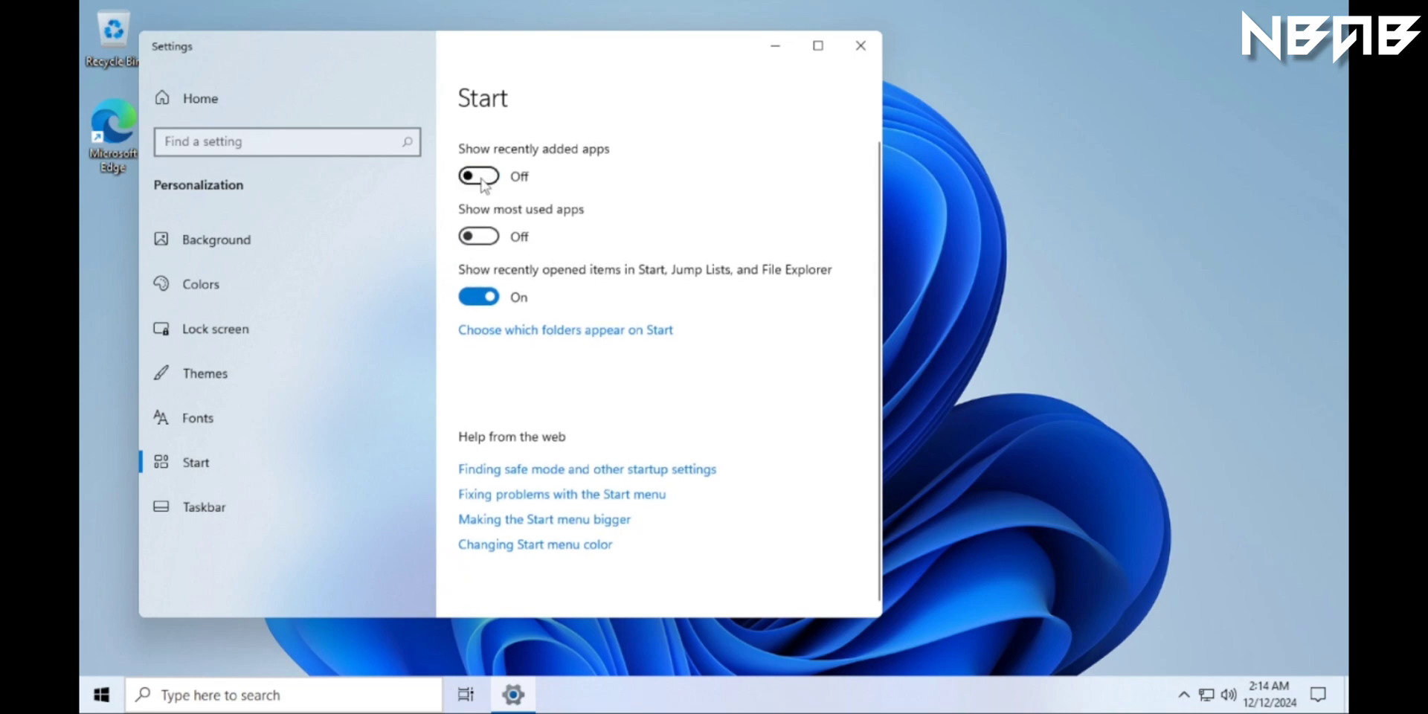
pyautogui.click(480, 179)
pyautogui.click(485, 299)
pyautogui.click(485, 299)
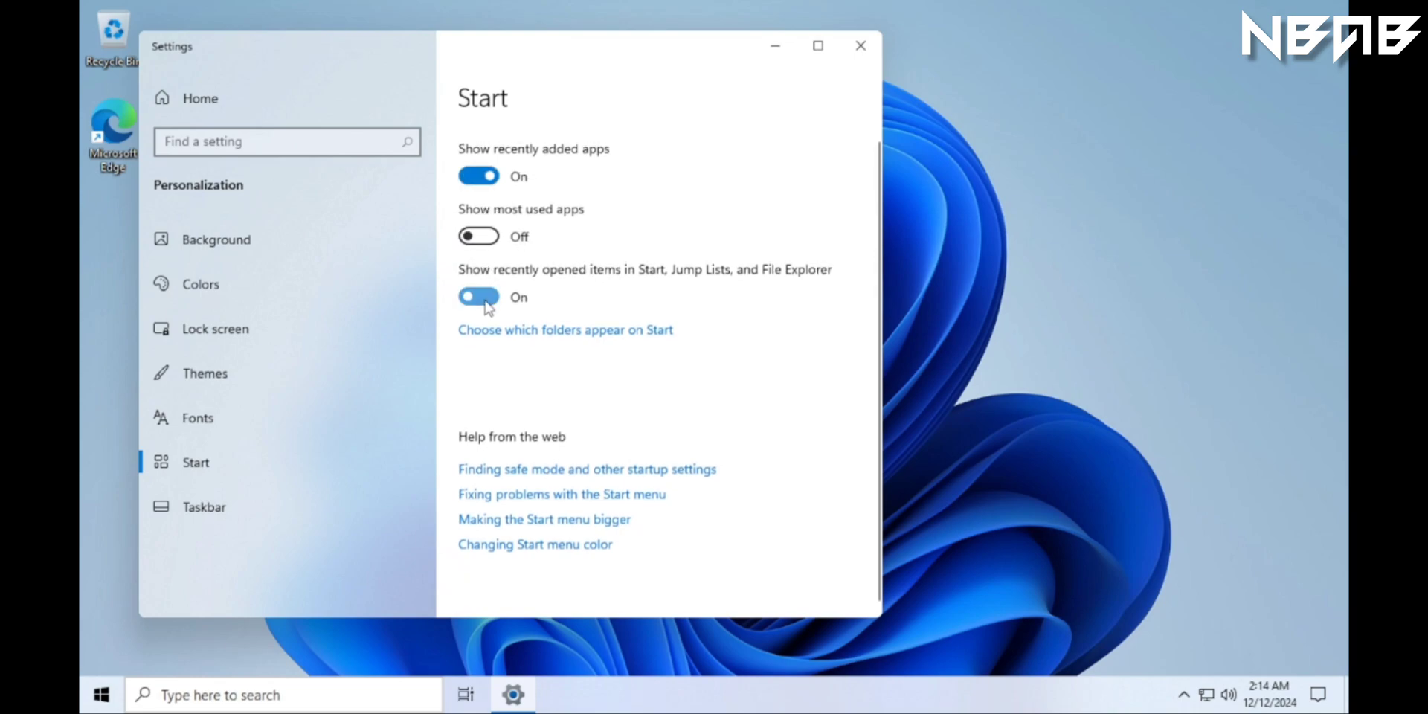
# In the Taskbar personalization settings, switch the search button and the taskbar button badges off and back on.
pyautogui.click(268, 524)
pyautogui.scroll(-3, 654, 278)
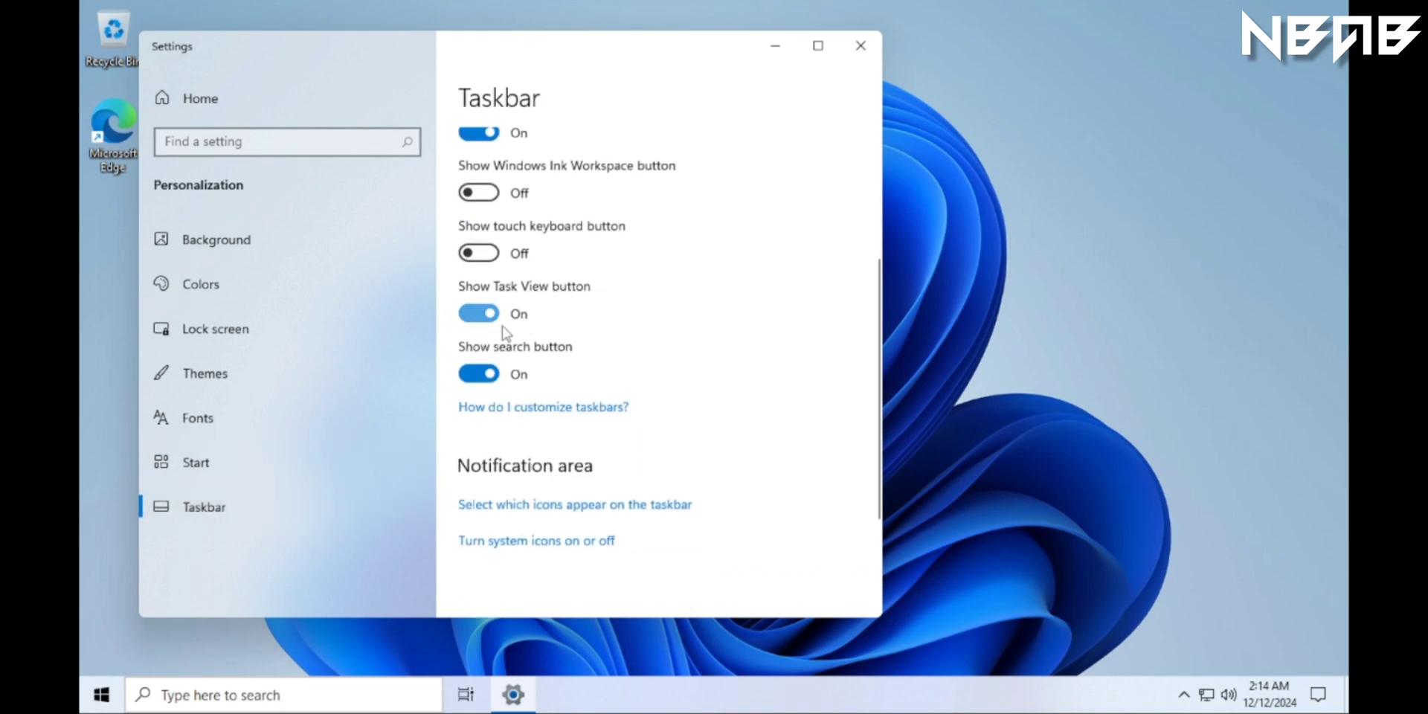
pyautogui.scroll(1, 550, 286)
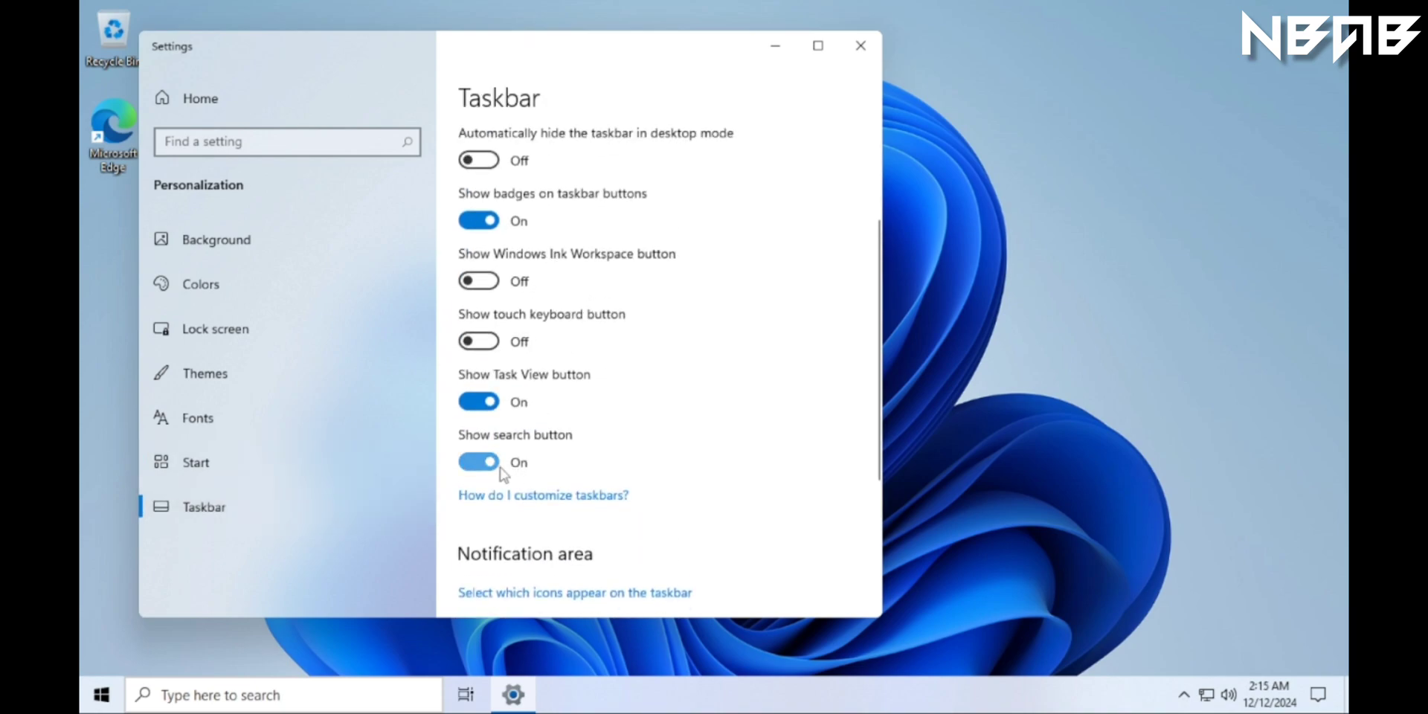
pyautogui.click(499, 467)
pyautogui.click(487, 223)
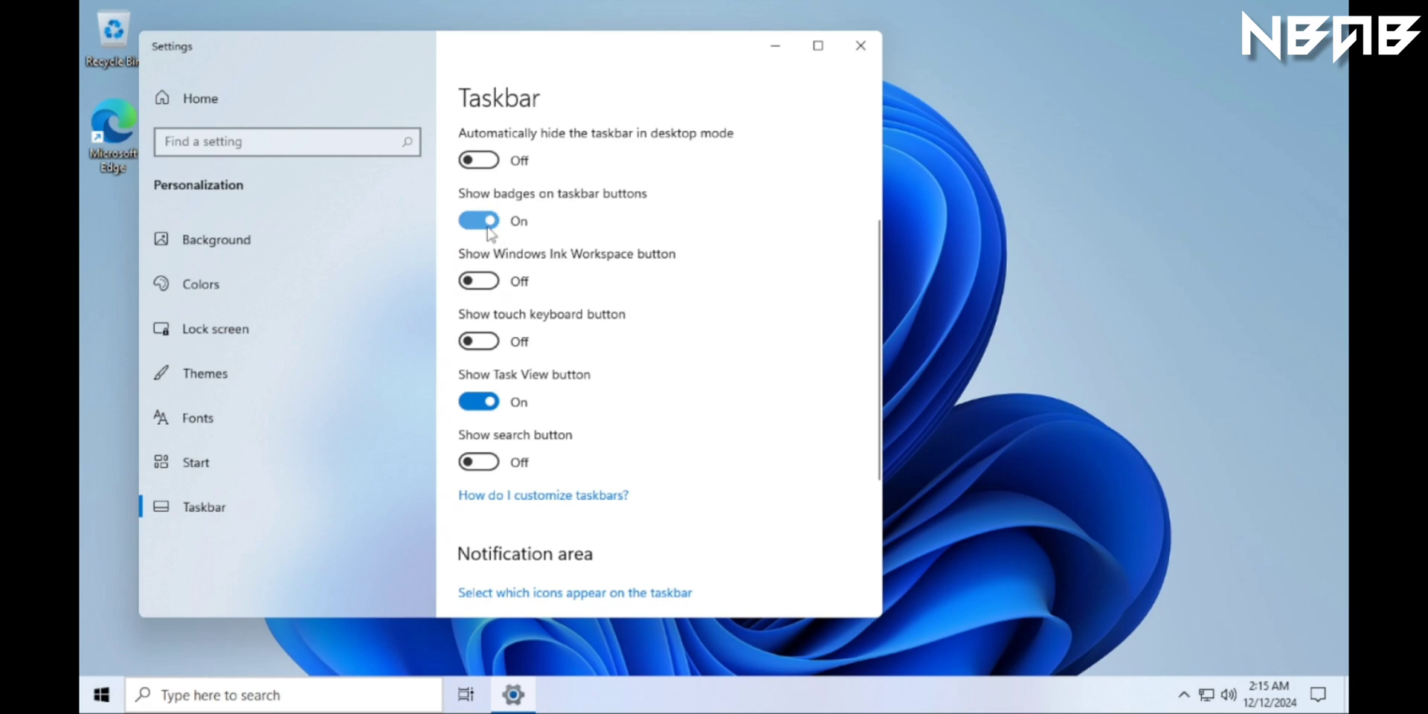
pyautogui.click(488, 223)
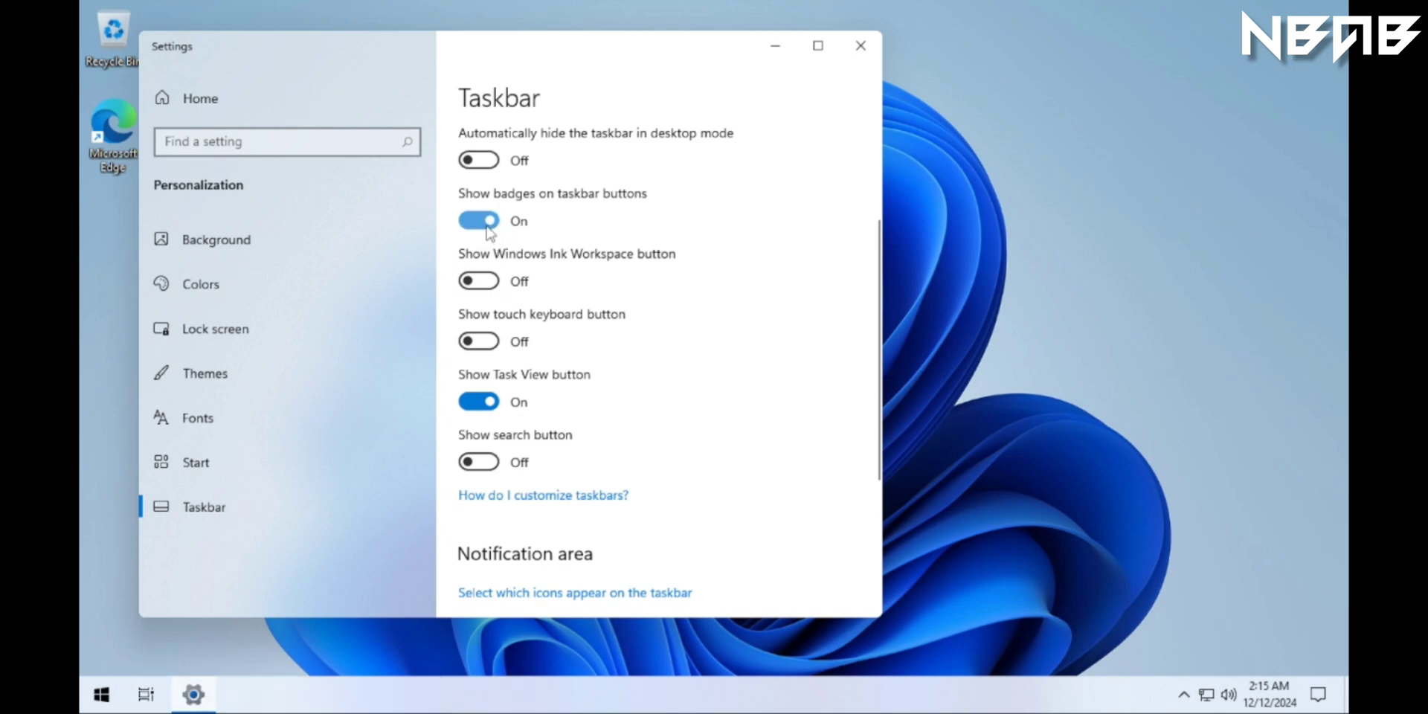
pyautogui.click(478, 461)
pyautogui.click(477, 223)
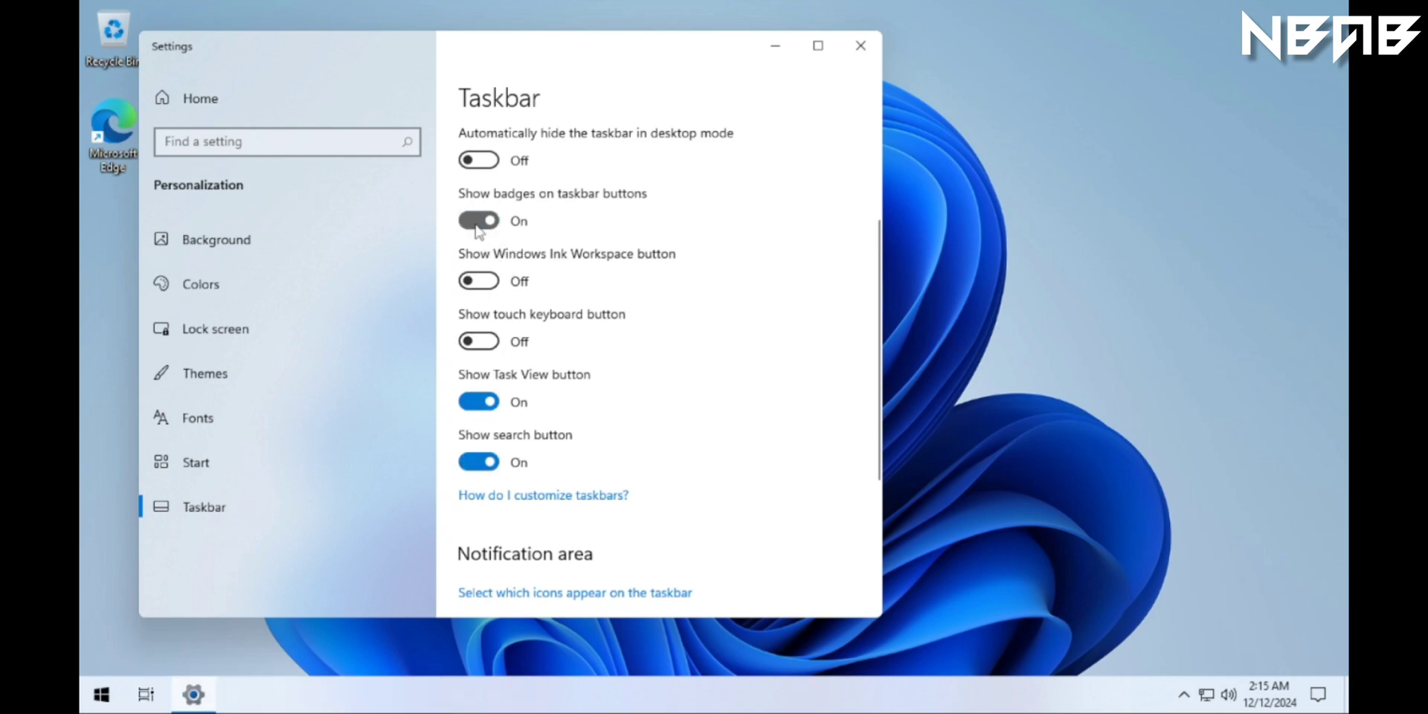
pyautogui.click(476, 223)
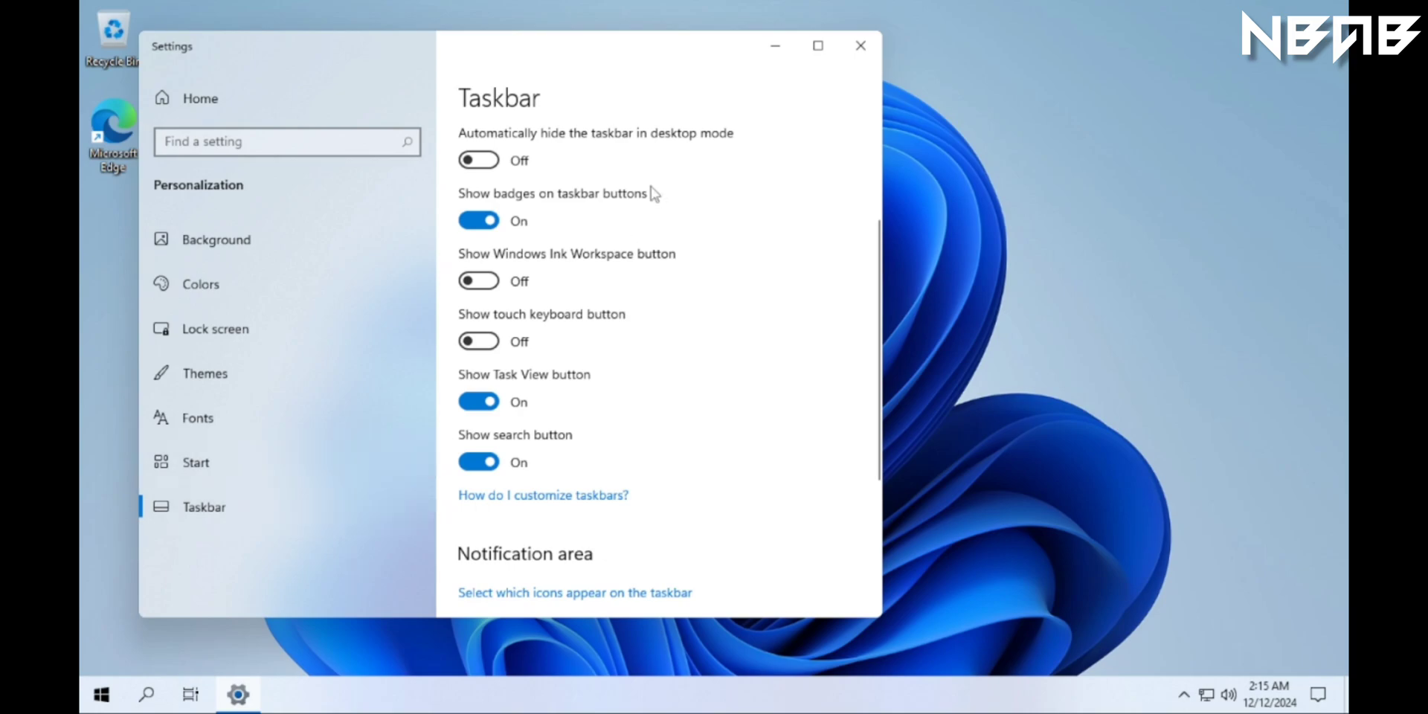
pyautogui.scroll(3, 645, 281)
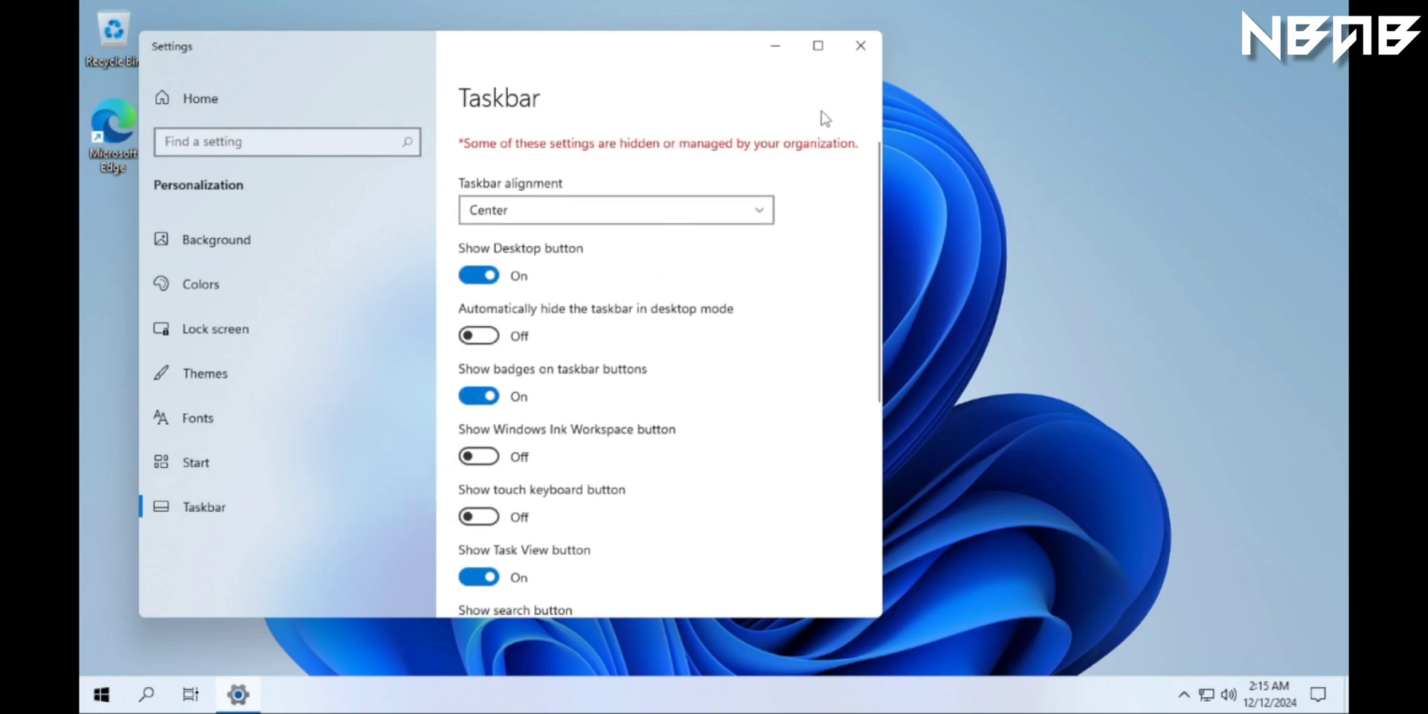
# Return to the Settings home page, browse the available themes under Personalization, and minimize Settings.
pyautogui.click(183, 99)
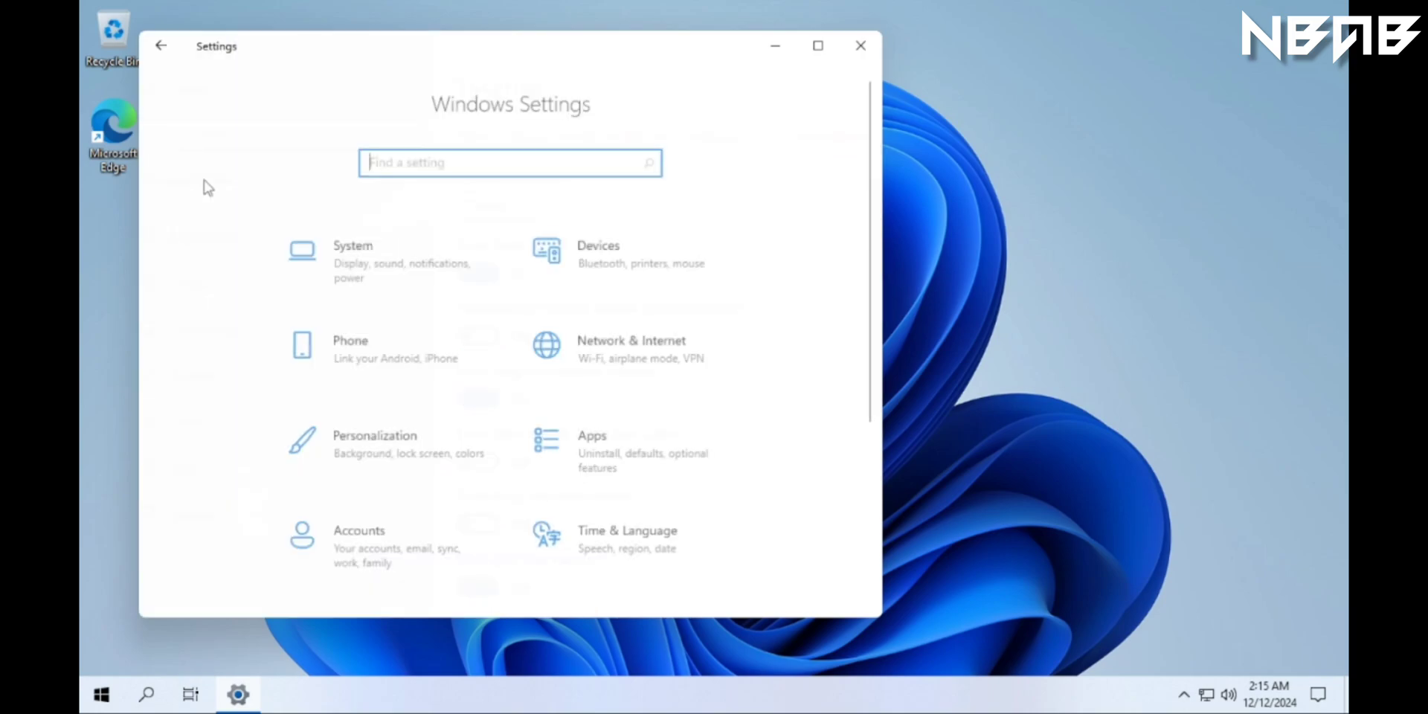
pyautogui.click(360, 438)
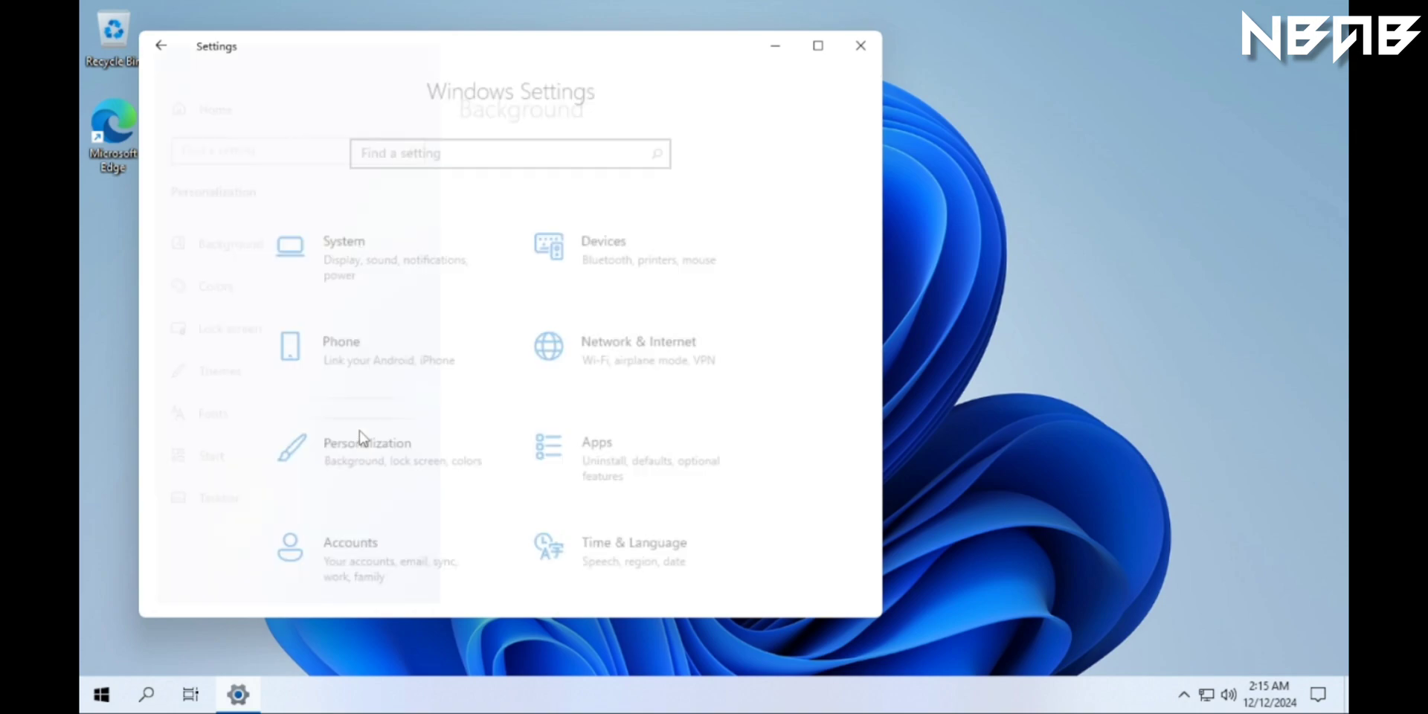
pyautogui.click(274, 374)
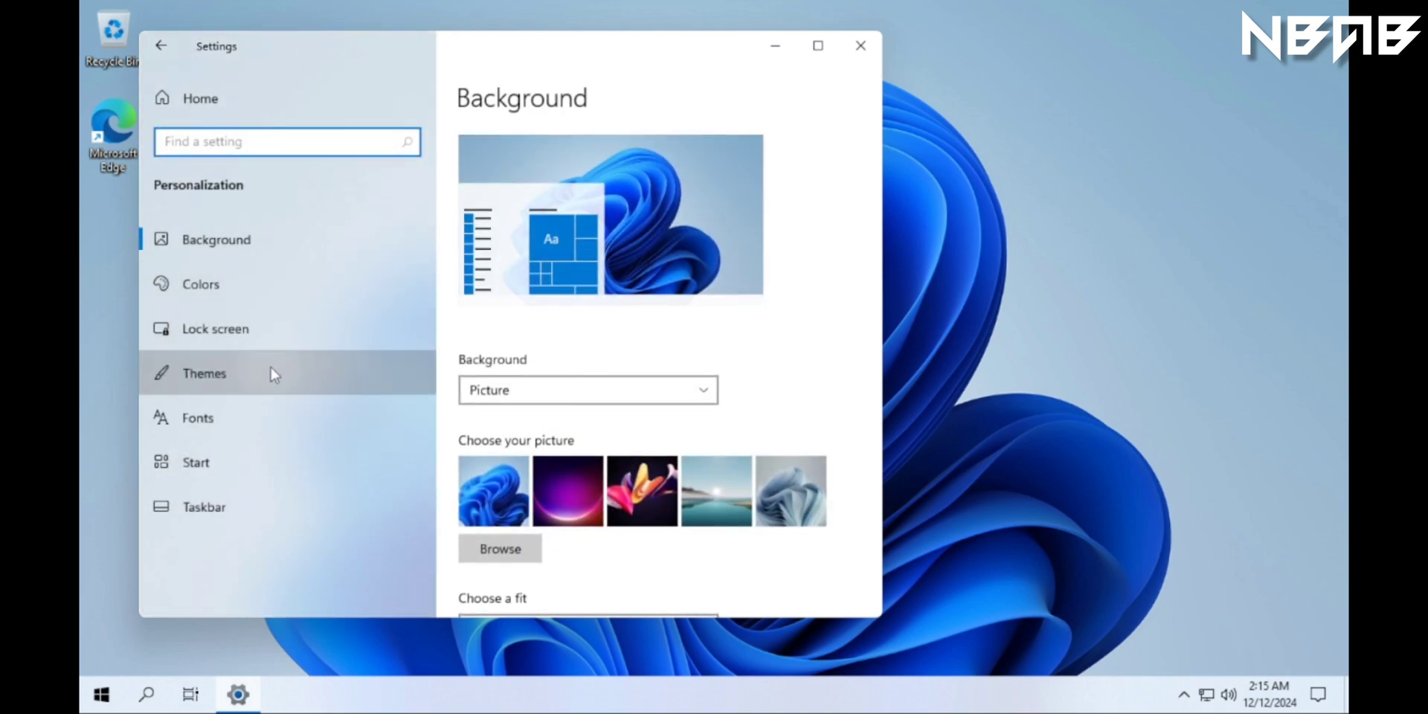
pyautogui.scroll(-6, 620, 266)
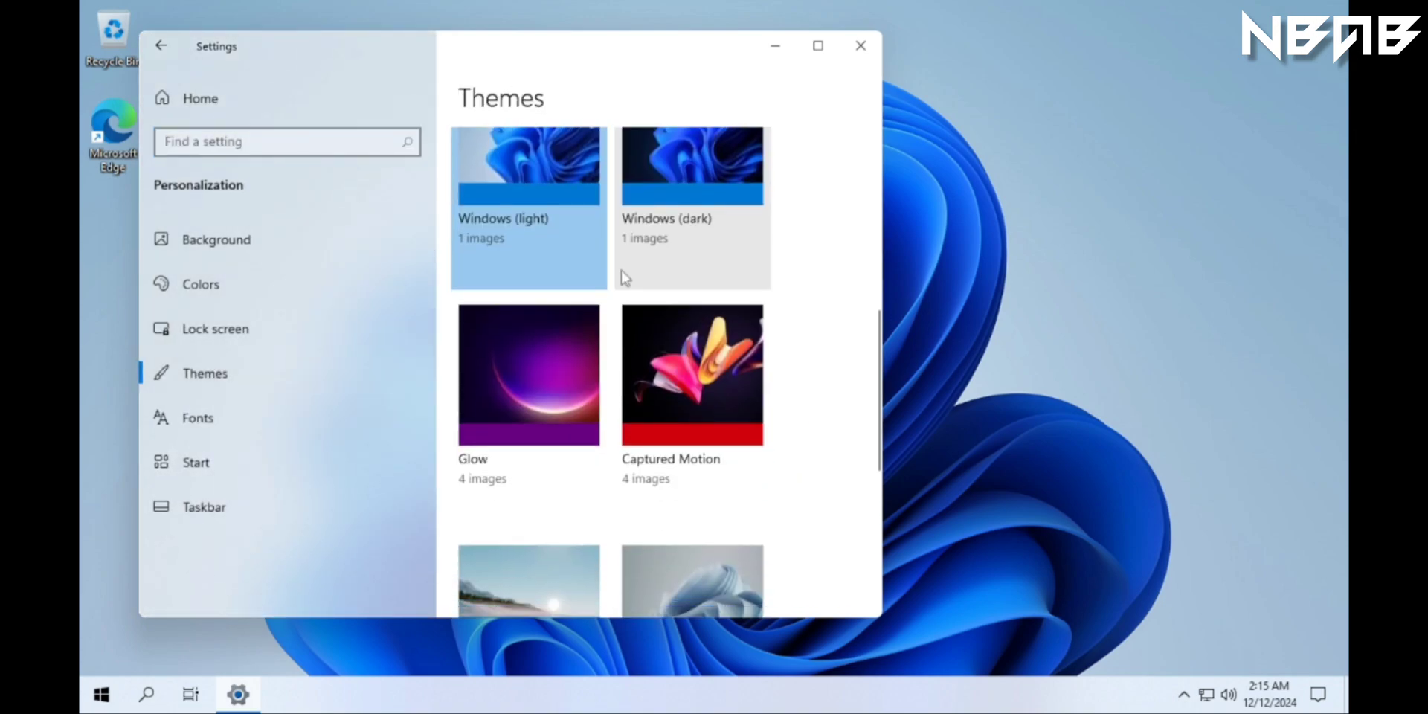
pyautogui.scroll(5, 625, 278)
pyautogui.click(775, 45)
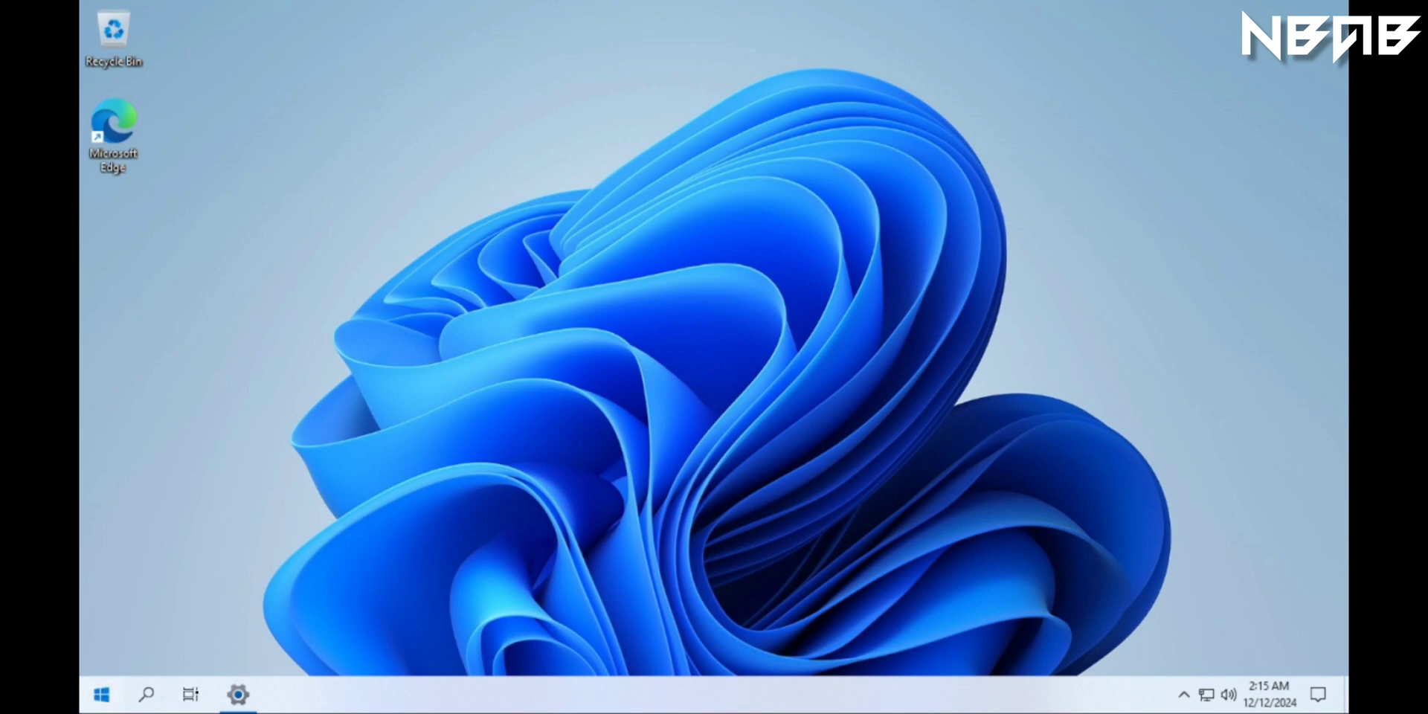
# Look through the Start menu's full app list, examine the contents of Windows Tools, and close that window.
pyautogui.press('super')
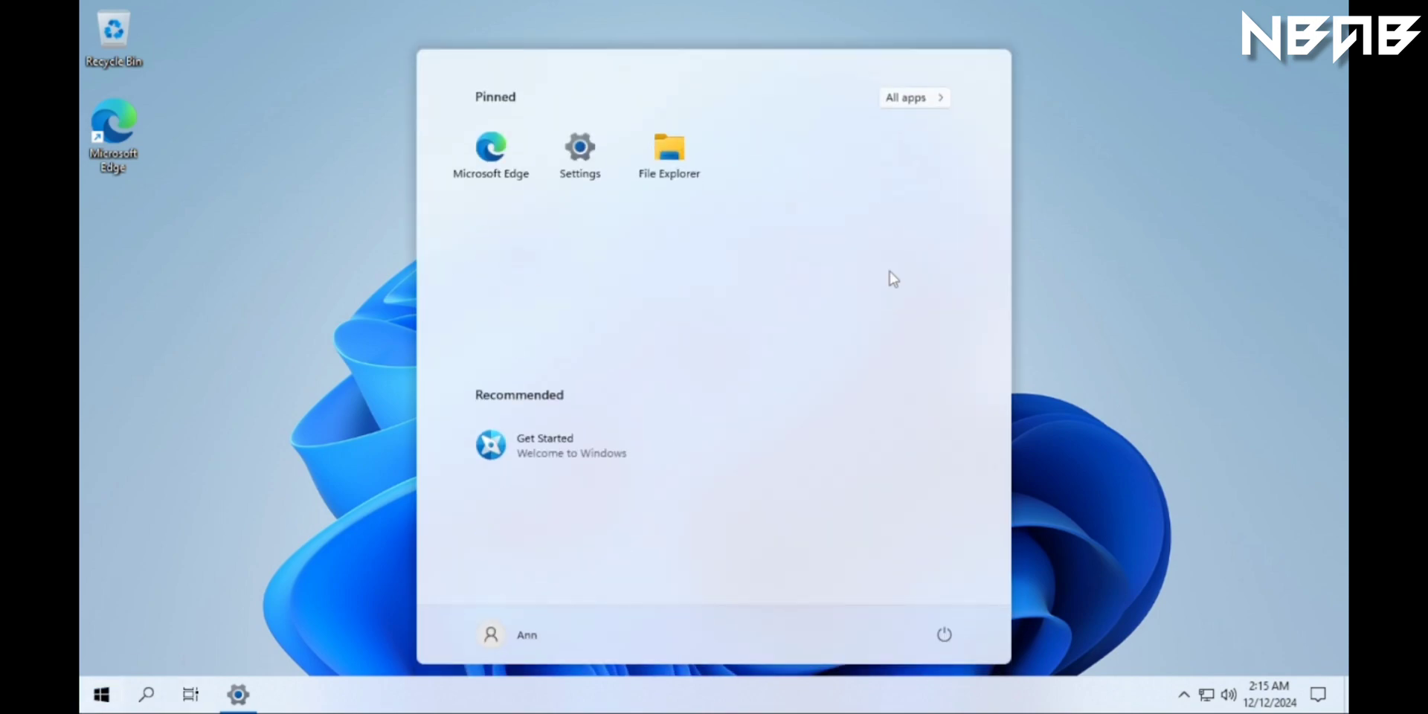
pyautogui.click(914, 99)
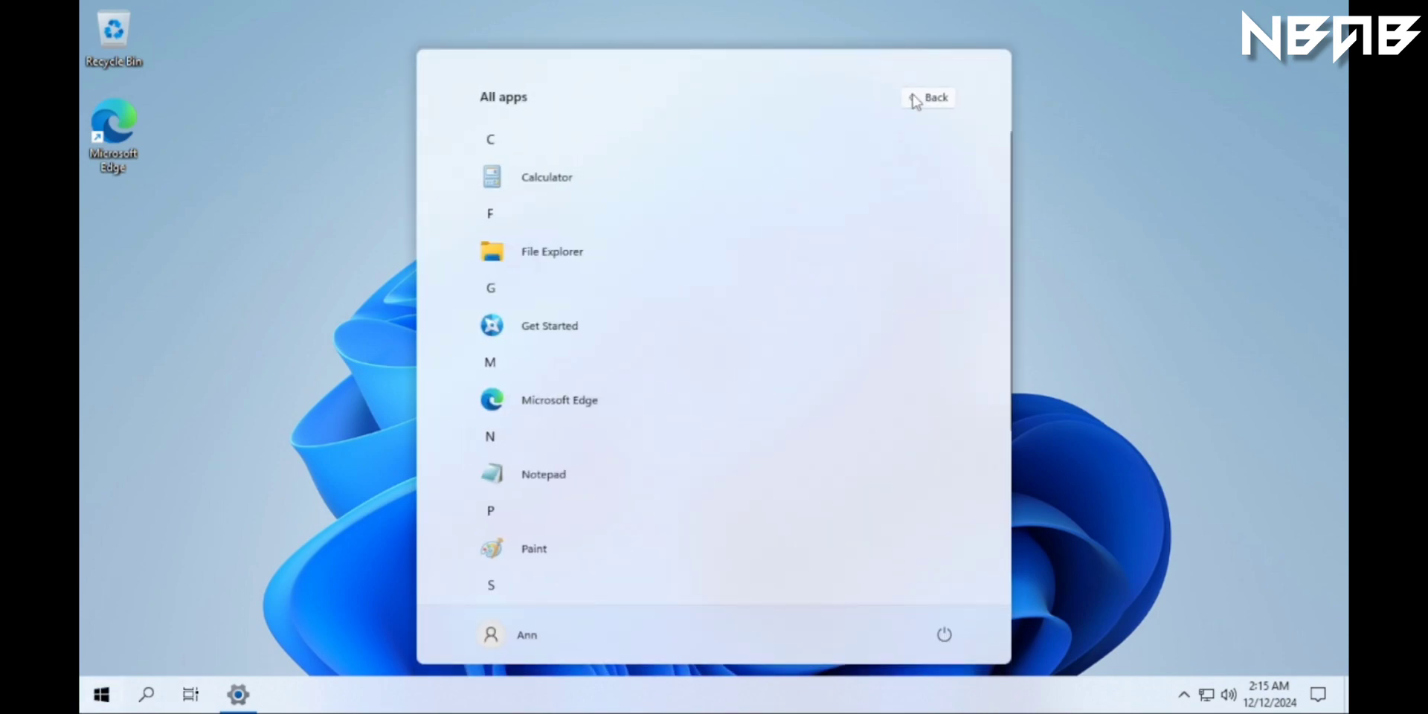
pyautogui.scroll(-3, 762, 242)
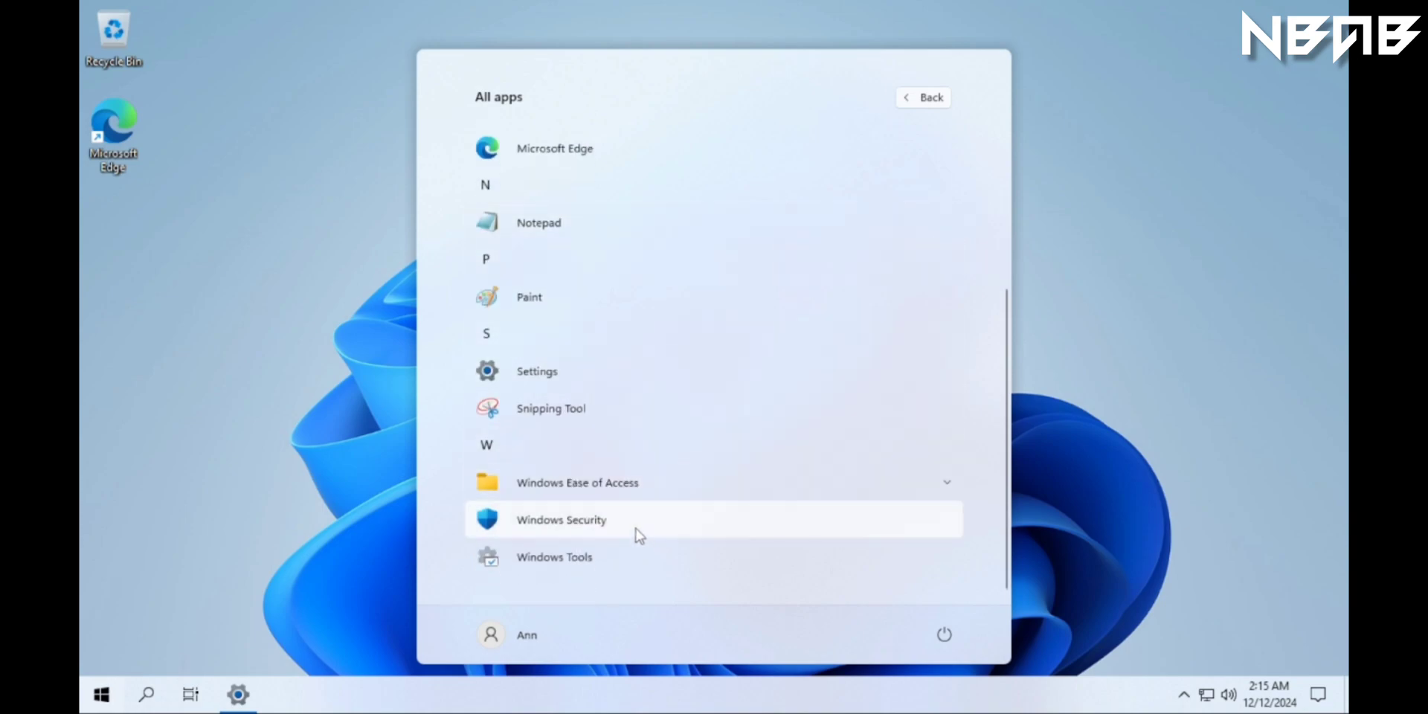
pyautogui.click(638, 558)
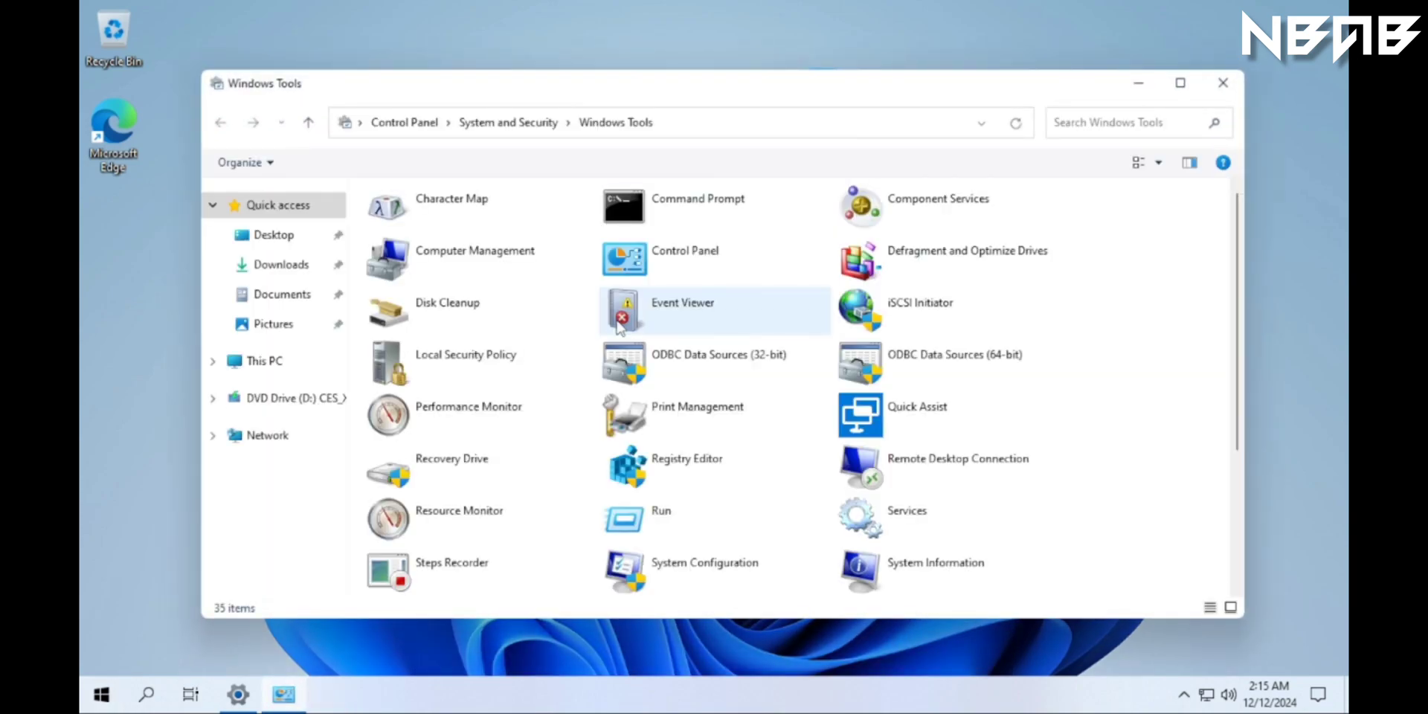
pyautogui.scroll(-3, 607, 500)
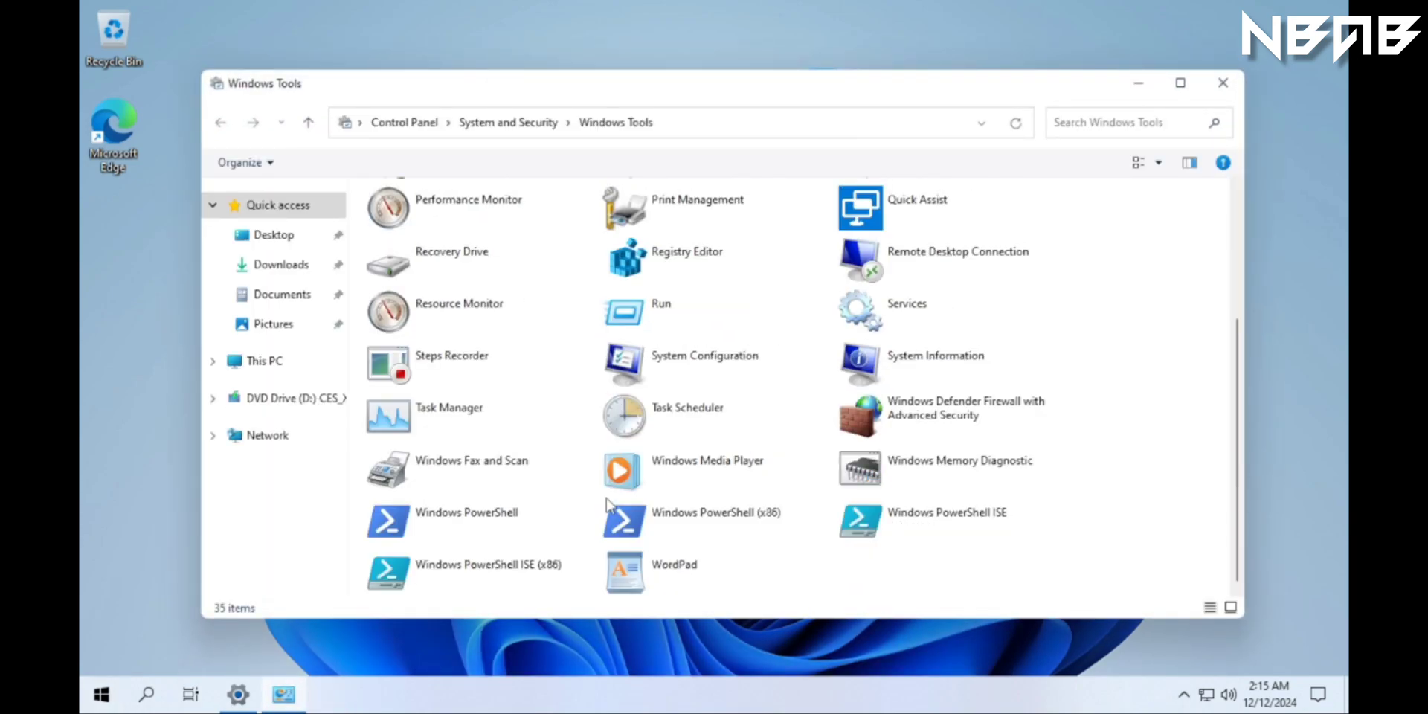
pyautogui.scroll(3, 607, 504)
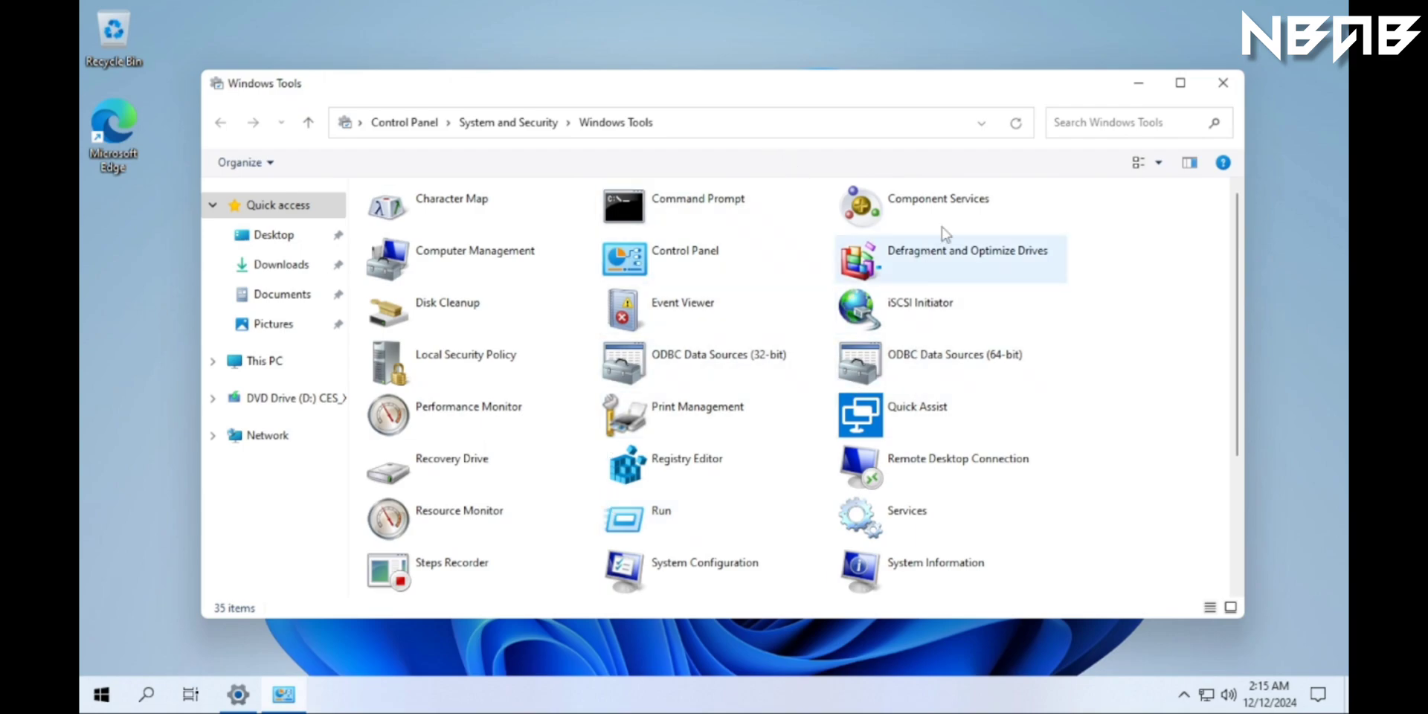
pyautogui.click(1214, 75)
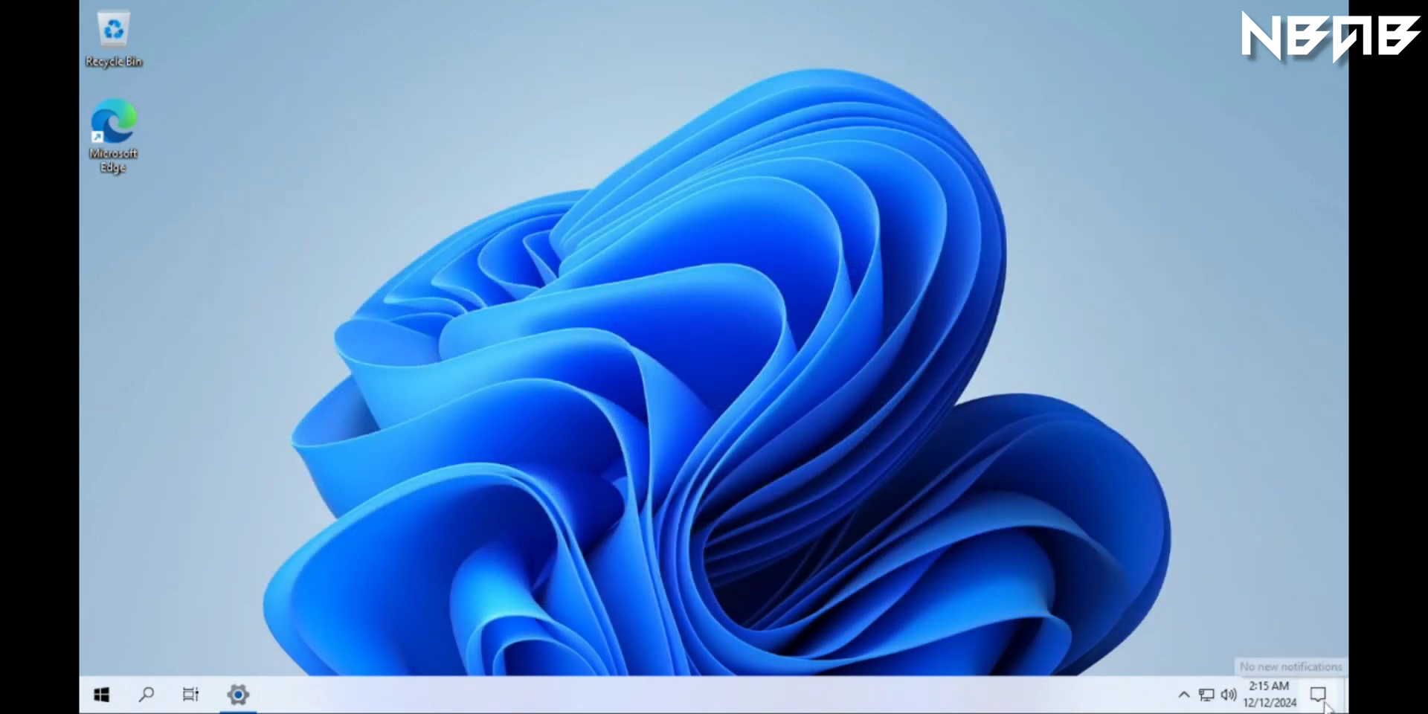
# Launch Screen snip from the action center's quick actions and capture a rectangular area of the screen.
pyautogui.click(1321, 699)
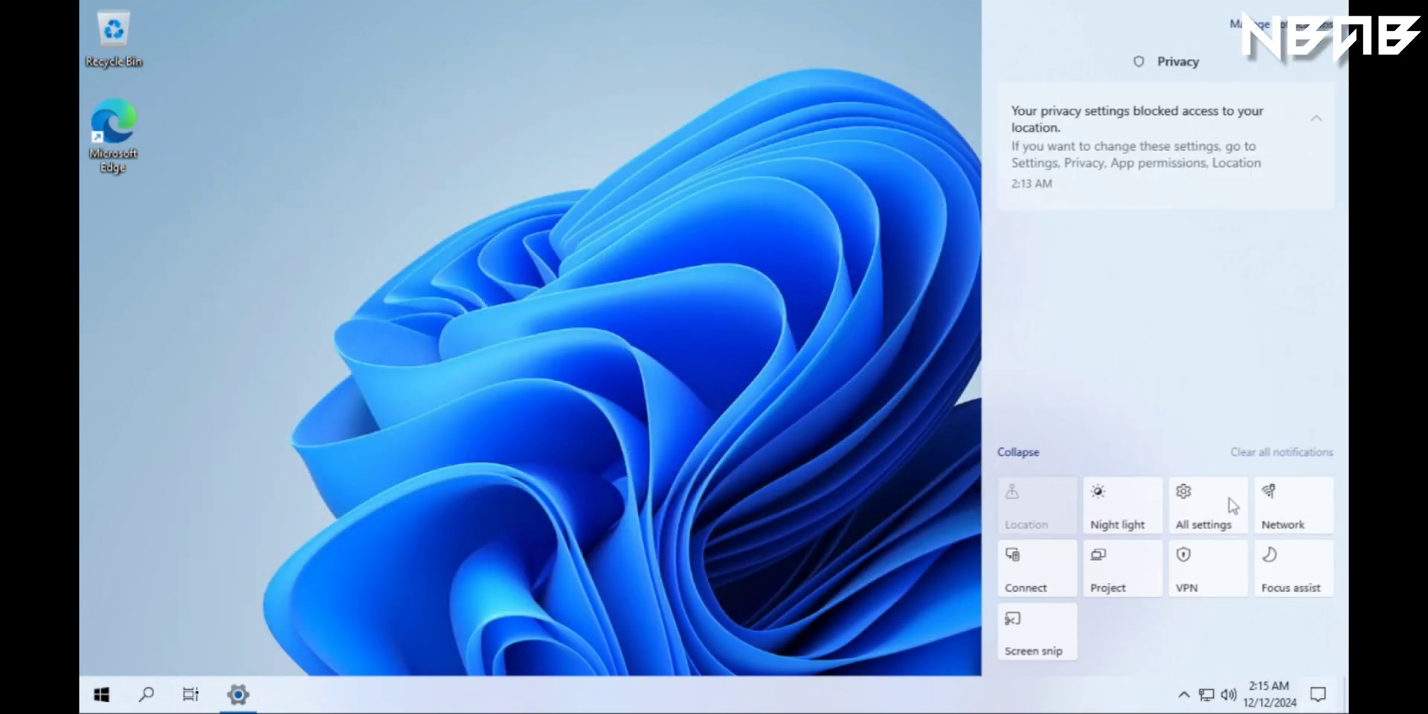
pyautogui.click(1051, 643)
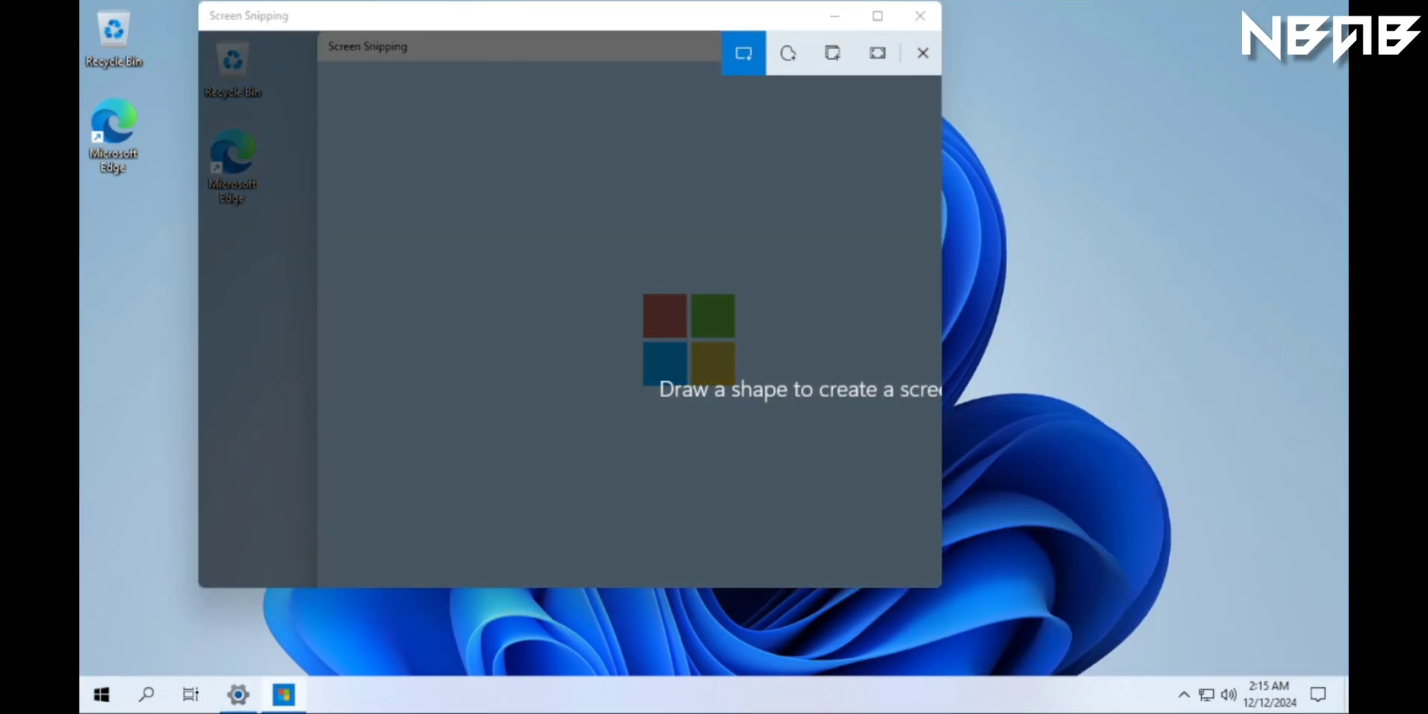
pyautogui.moveTo(213, 51); pyautogui.dragTo(537, 307)
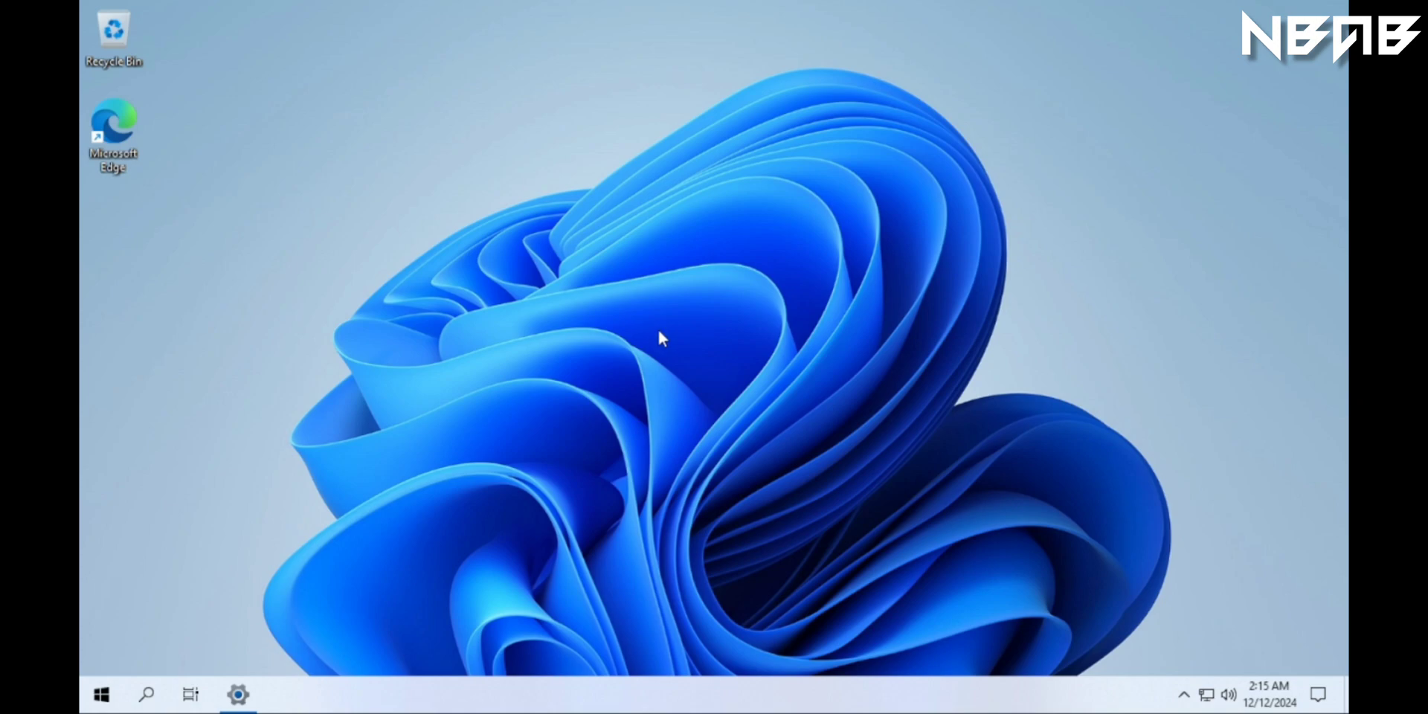
# Apply the Windows (dark) theme in the Themes settings and minimize Settings.
pyautogui.click(238, 694)
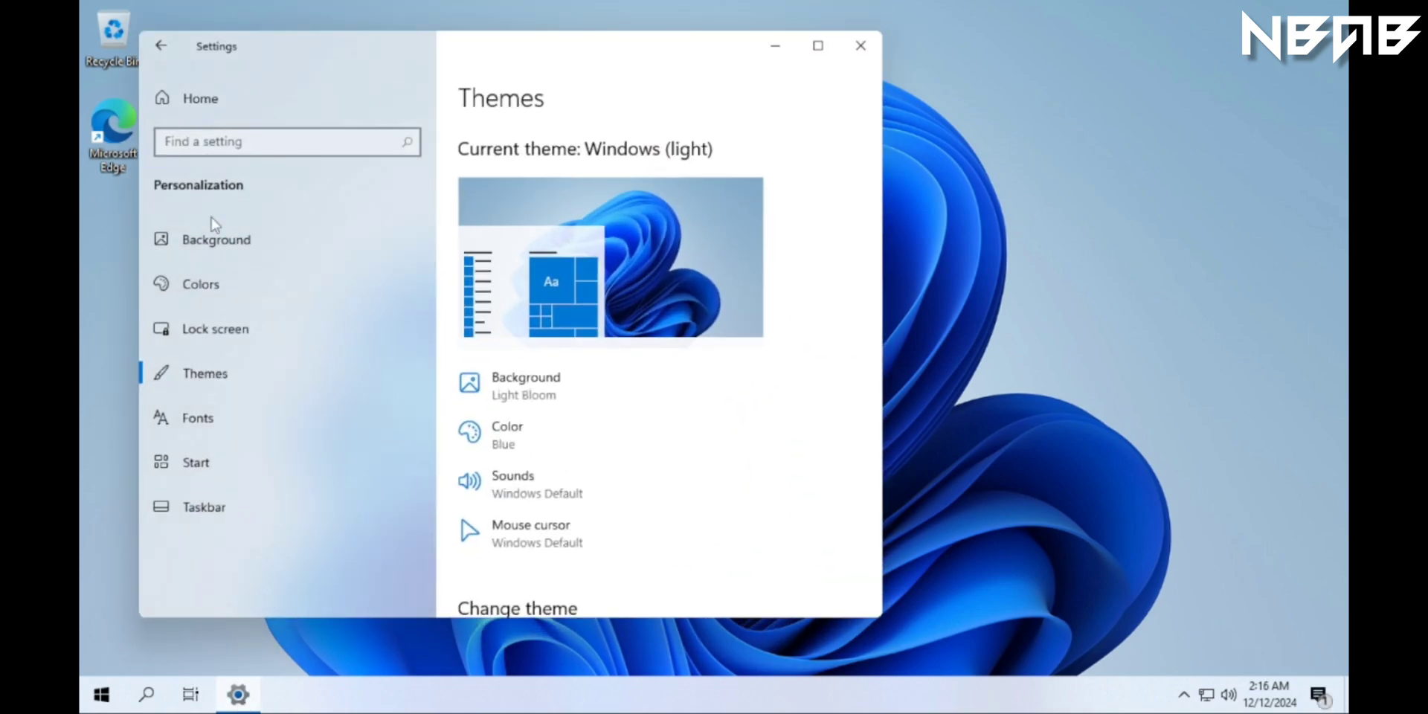
pyautogui.scroll(-5, 528, 351)
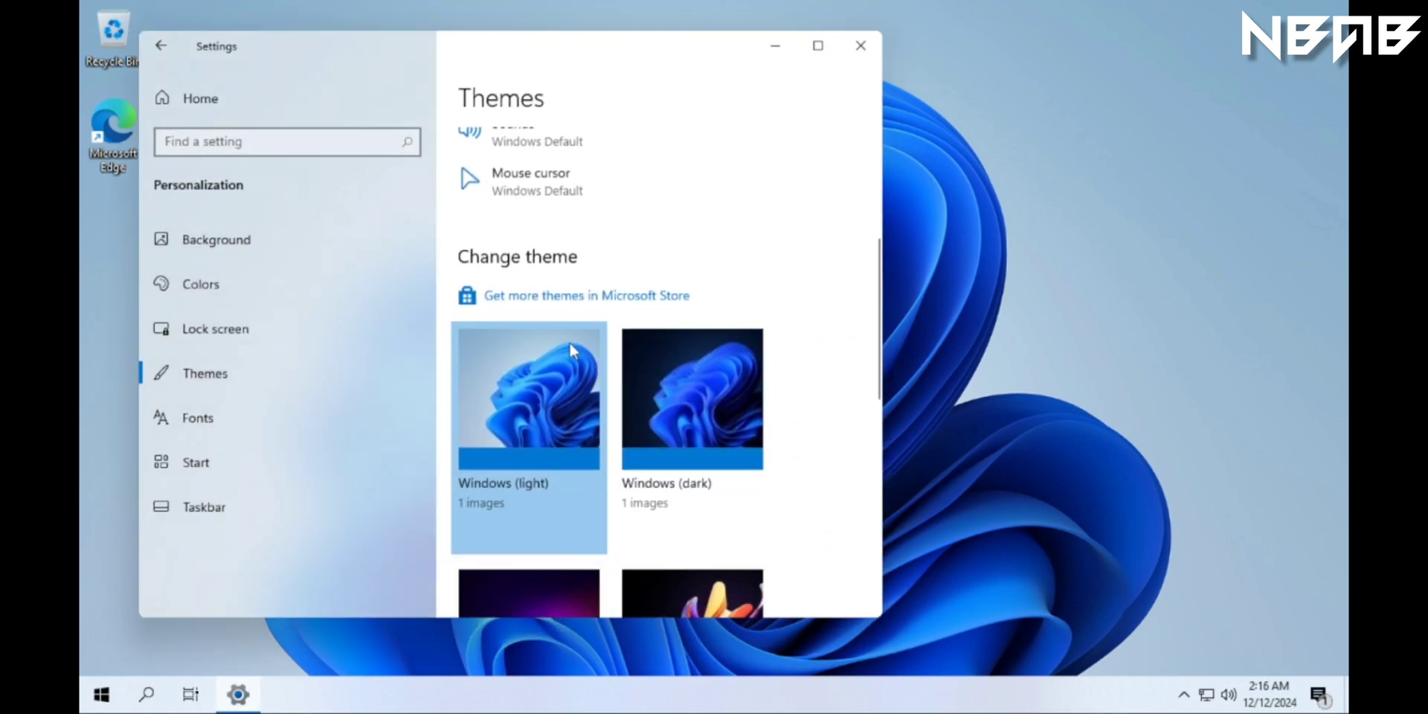
pyautogui.scroll(-1, 570, 342)
pyautogui.click(655, 344)
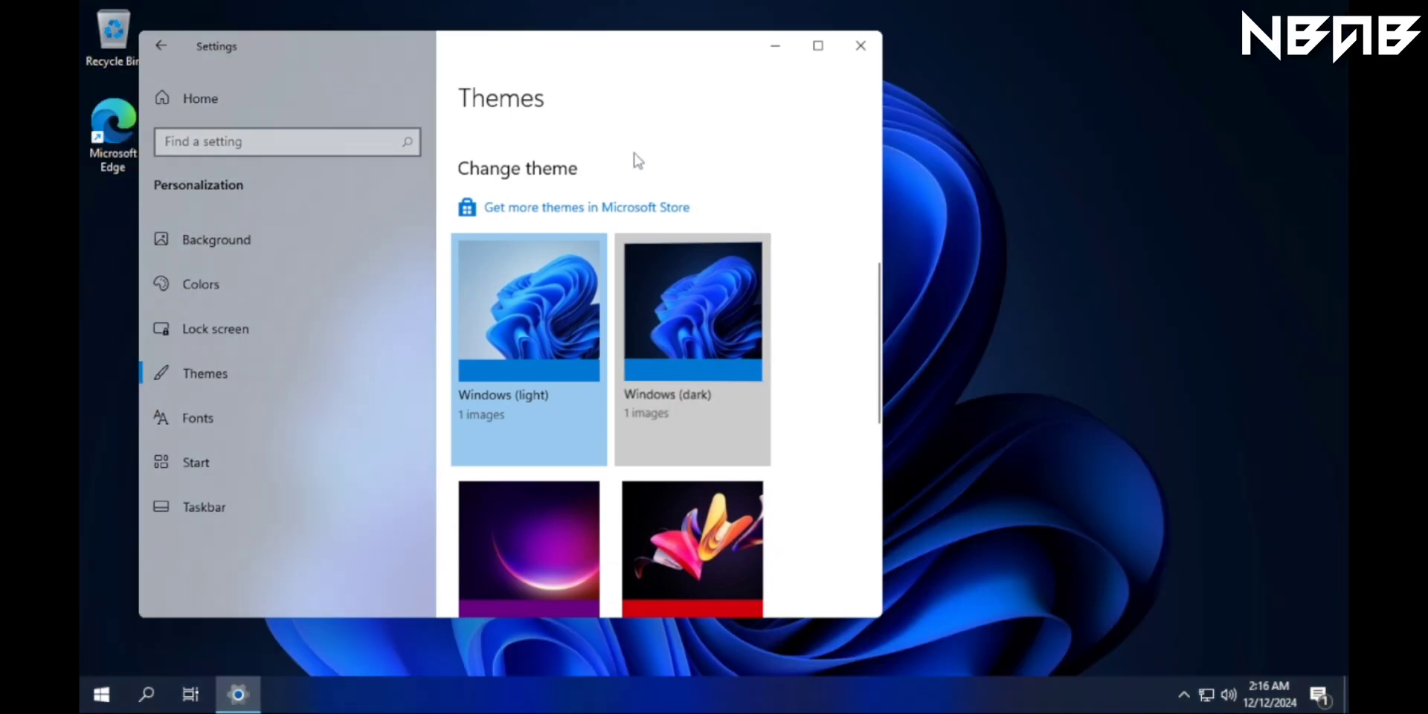
pyautogui.click(774, 50)
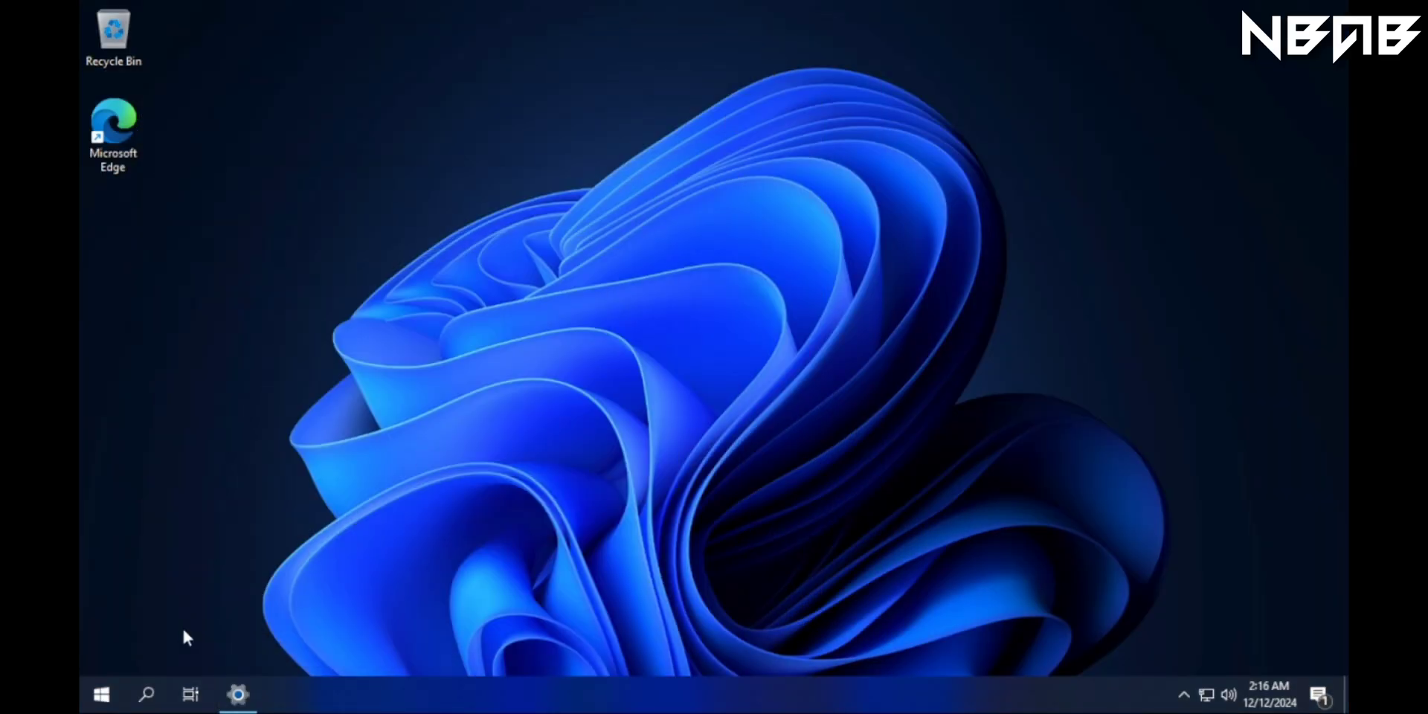
# Examine the Start menu and its full app list under the dark theme, and dismiss the menu.
pyautogui.click(85, 698)
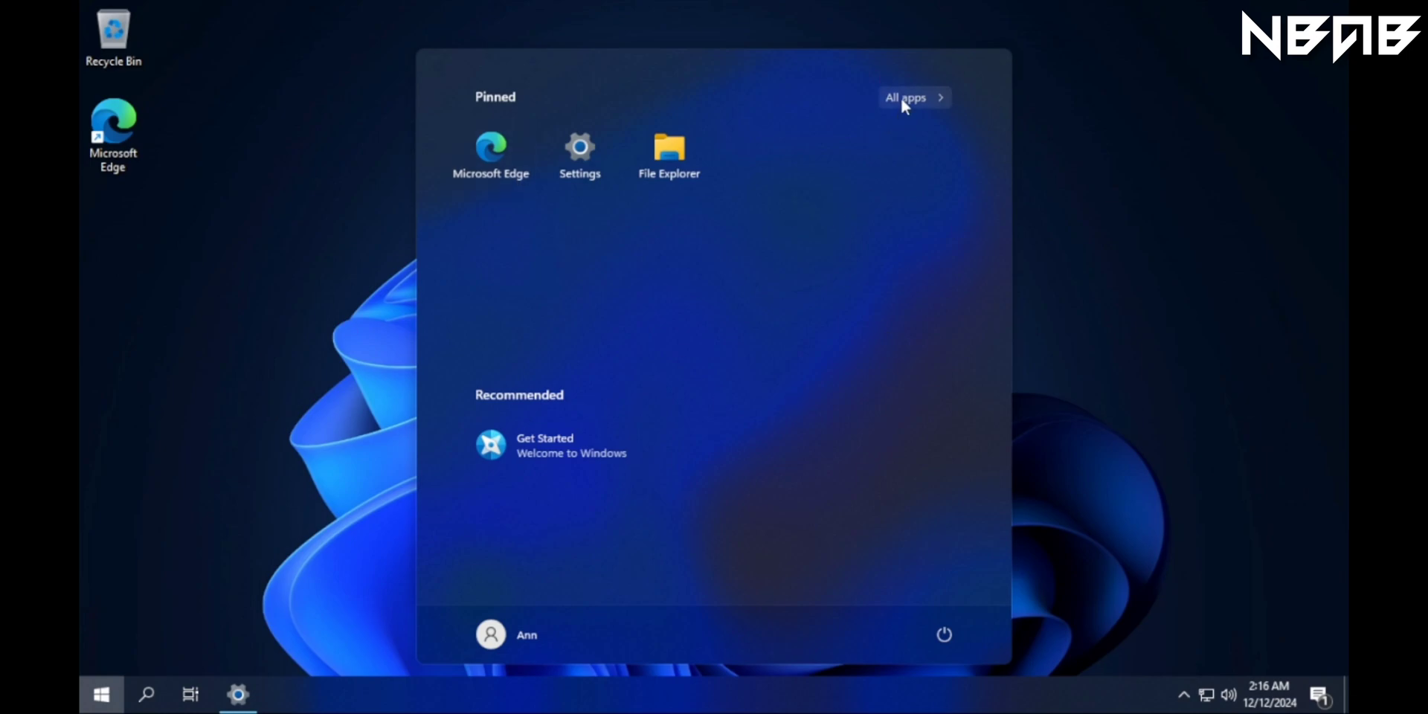
pyautogui.click(901, 97)
pyautogui.scroll(-3, 801, 357)
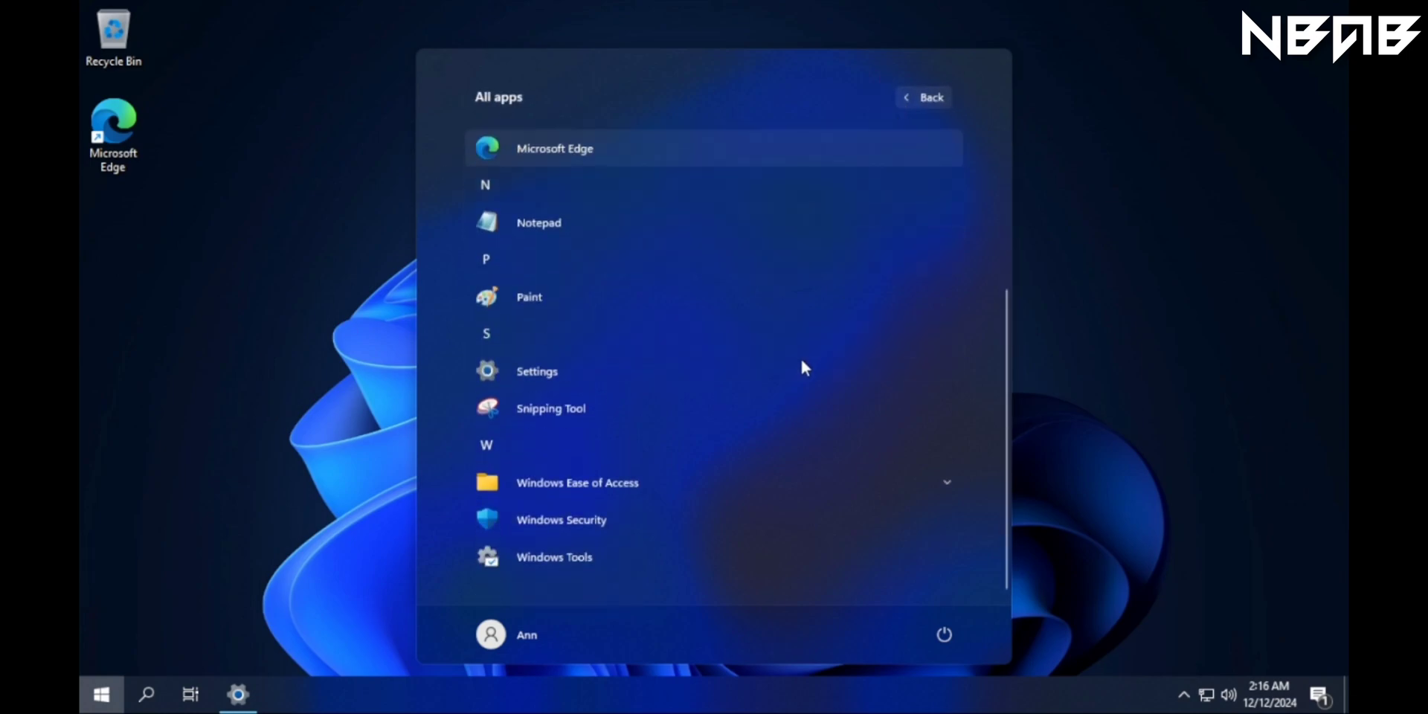
pyautogui.scroll(3, 800, 357)
pyautogui.click(917, 99)
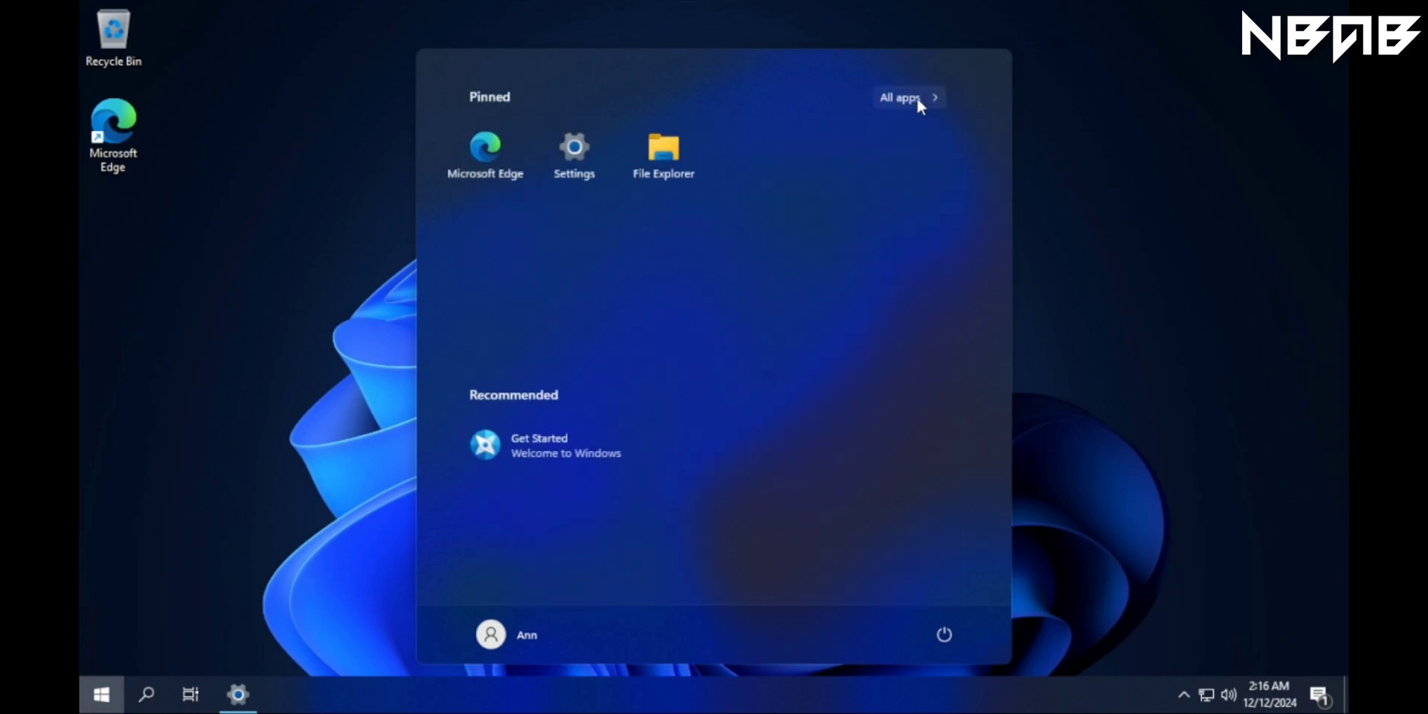
pyautogui.click(1096, 246)
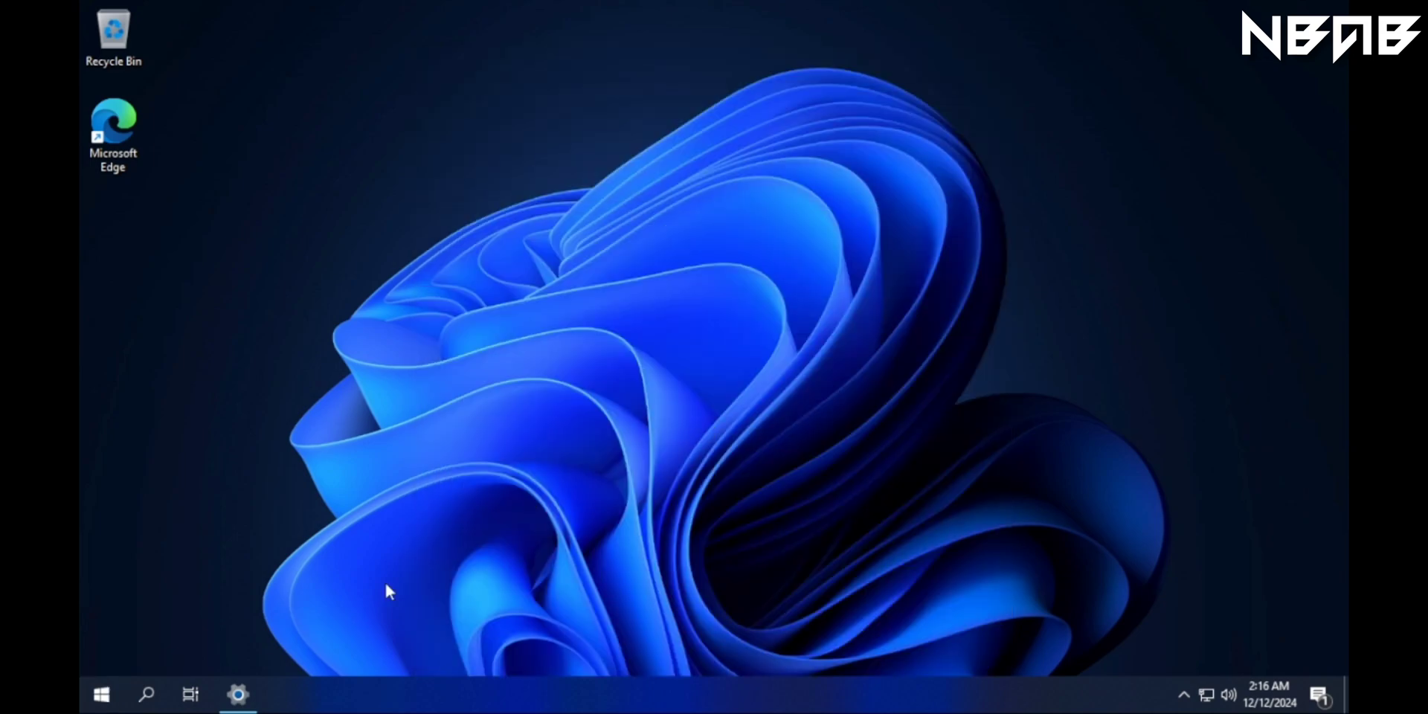
# Reopen Settings and look through the Themes and Background pages of the Personalization settings.
pyautogui.click(237, 695)
pyautogui.rightClick(237, 690)
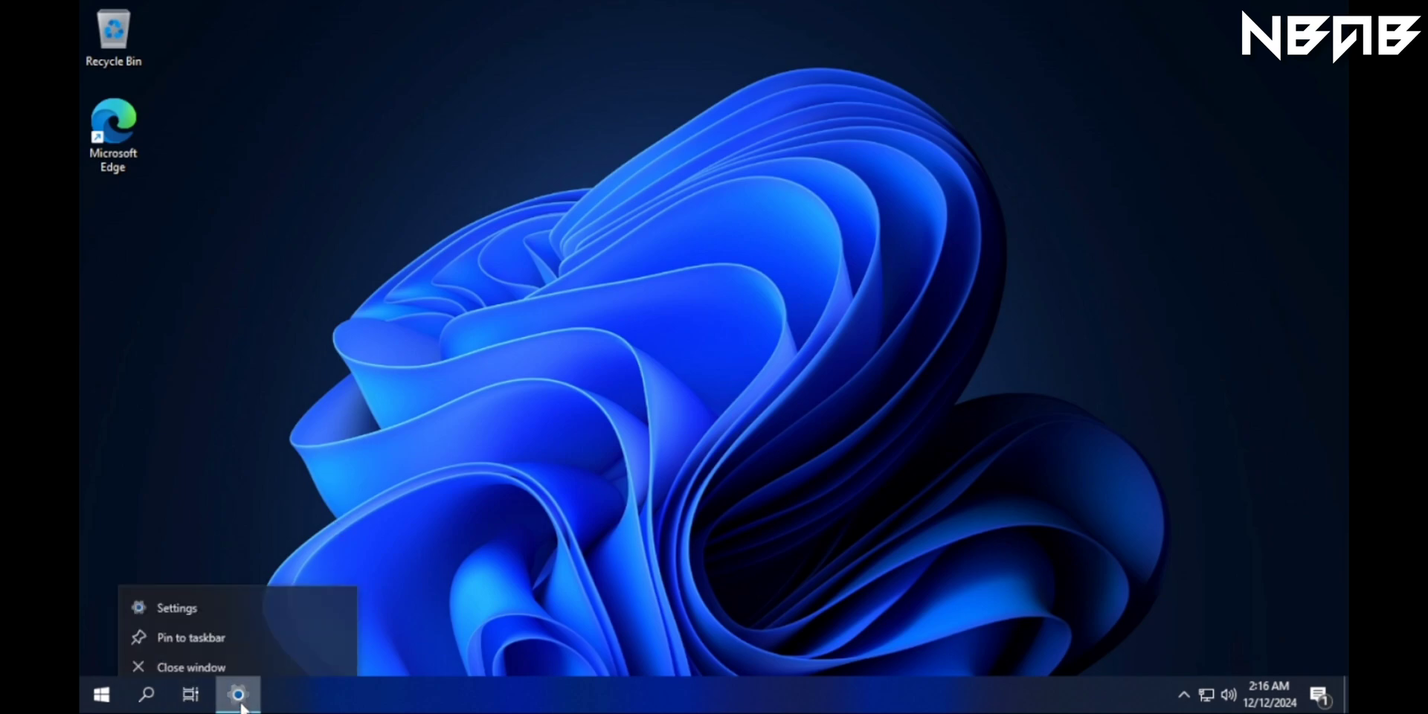
pyautogui.click(207, 589)
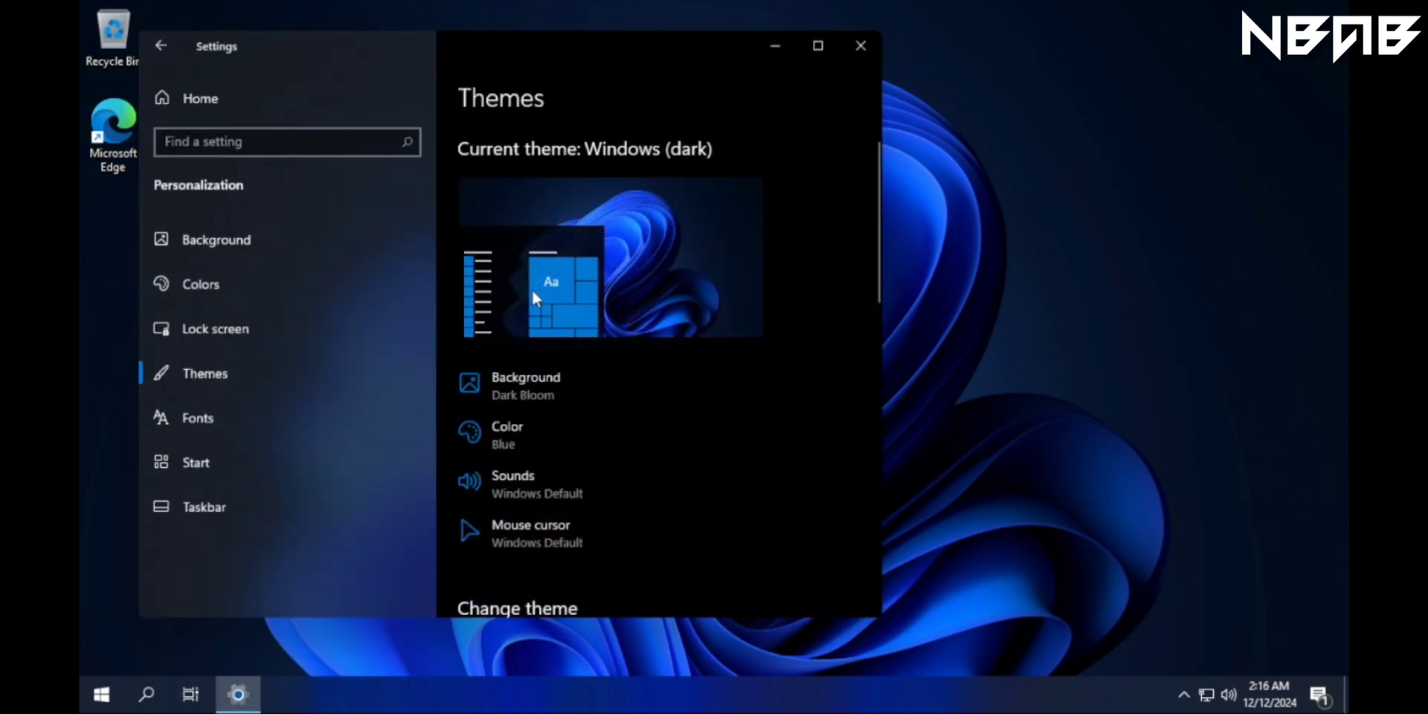
pyautogui.scroll(-10, 660, 297)
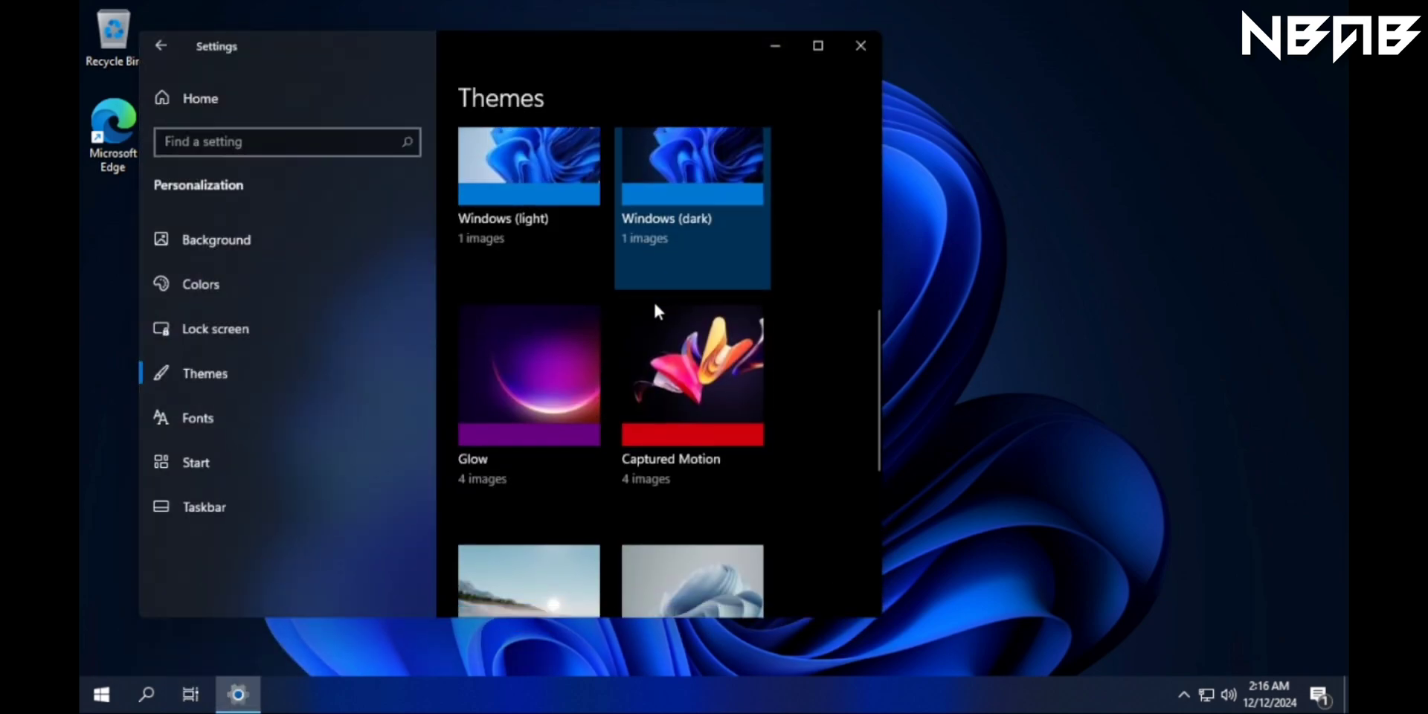
pyautogui.scroll(10, 654, 311)
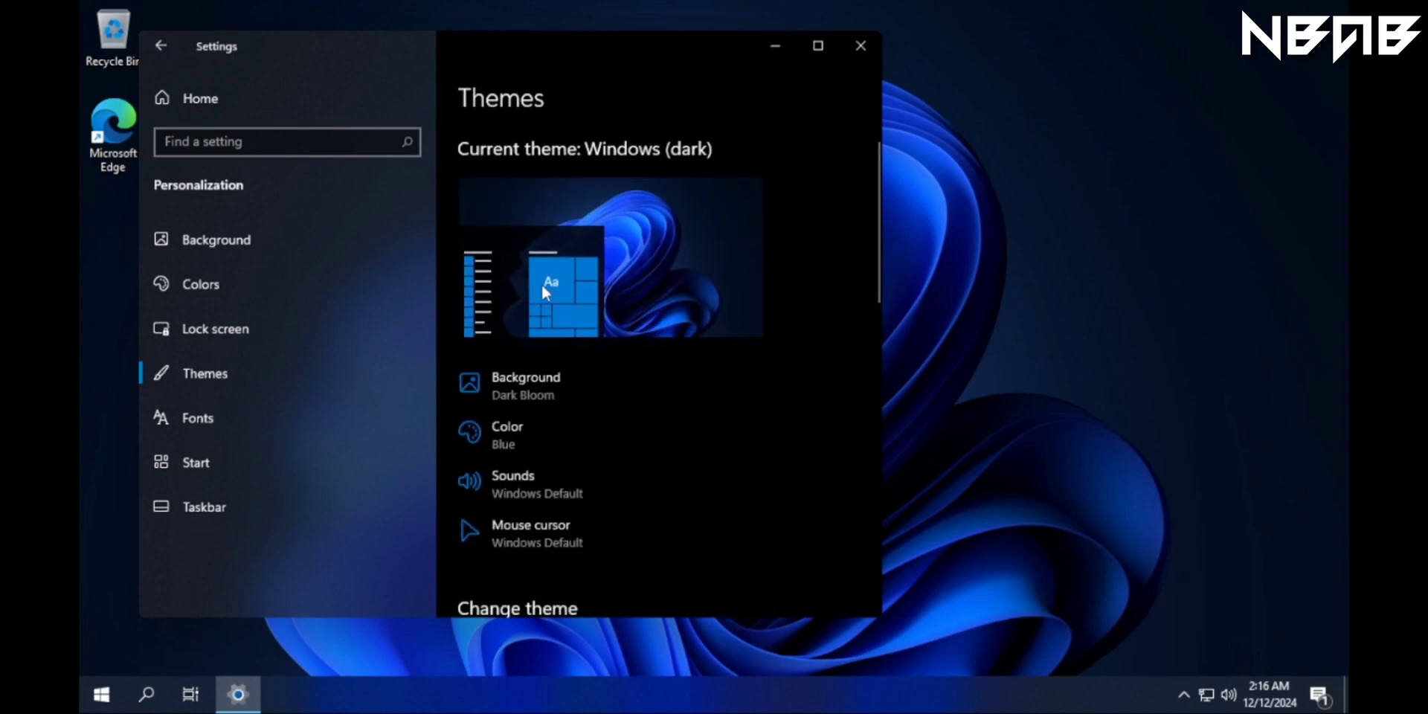
pyautogui.click(220, 104)
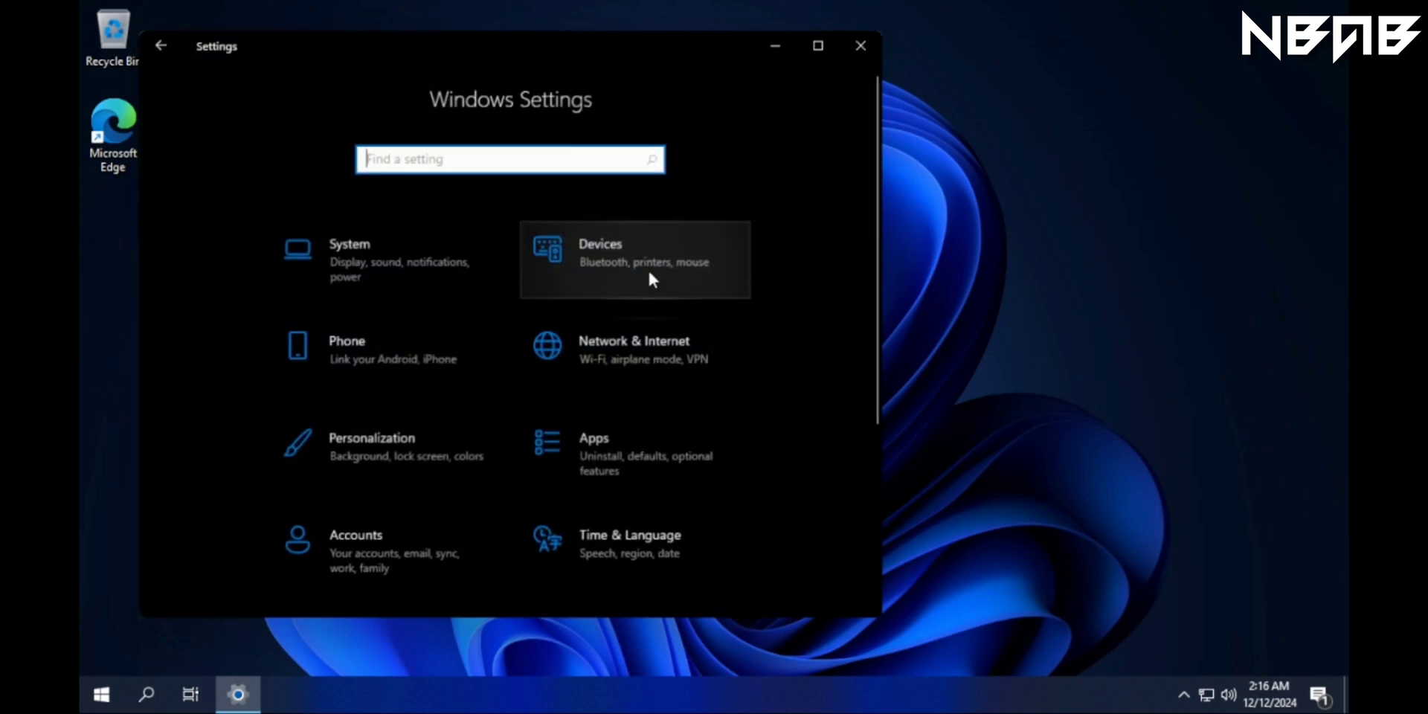
pyautogui.click(411, 438)
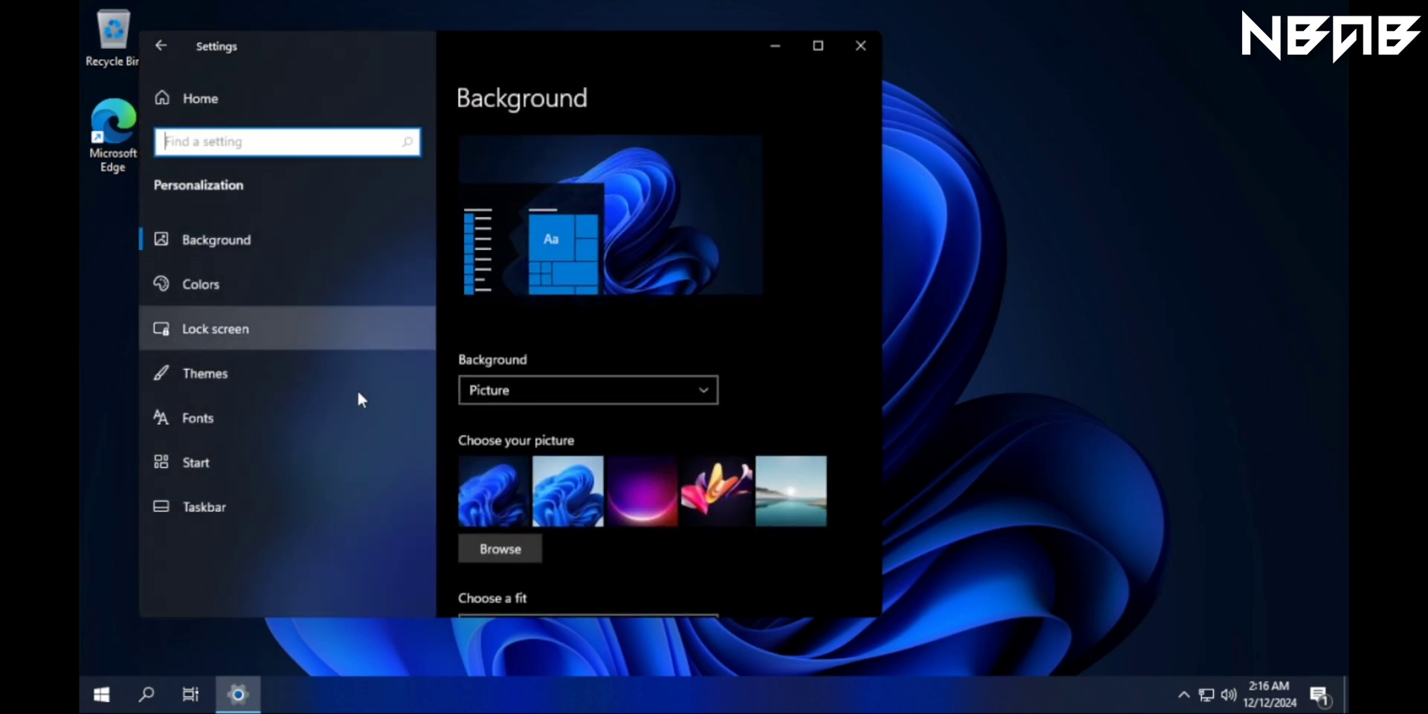
pyautogui.scroll(-5, 831, 460)
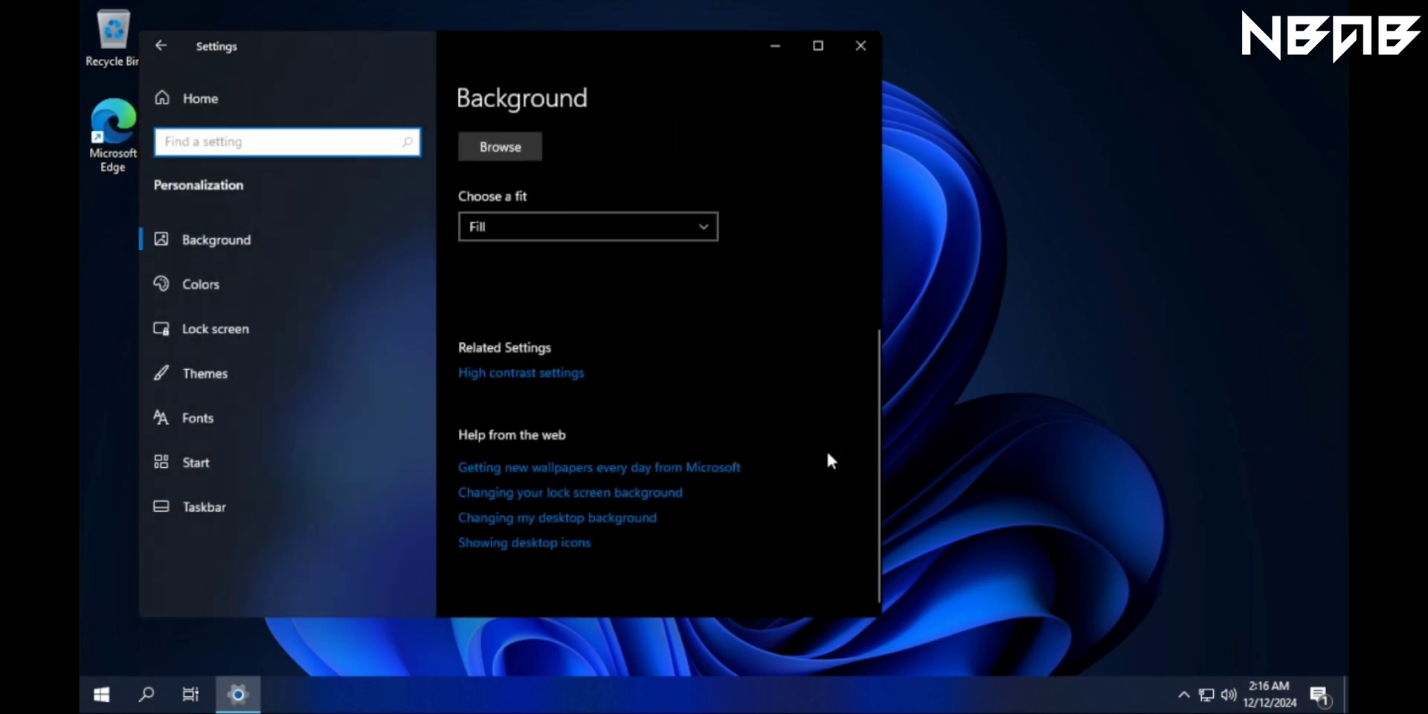
# Enable the Computer, User's Files, Network and Control Panel desktop icons from the Themes settings, and minimize Settings.
pyautogui.click(305, 369)
pyautogui.scroll(-10, 635, 336)
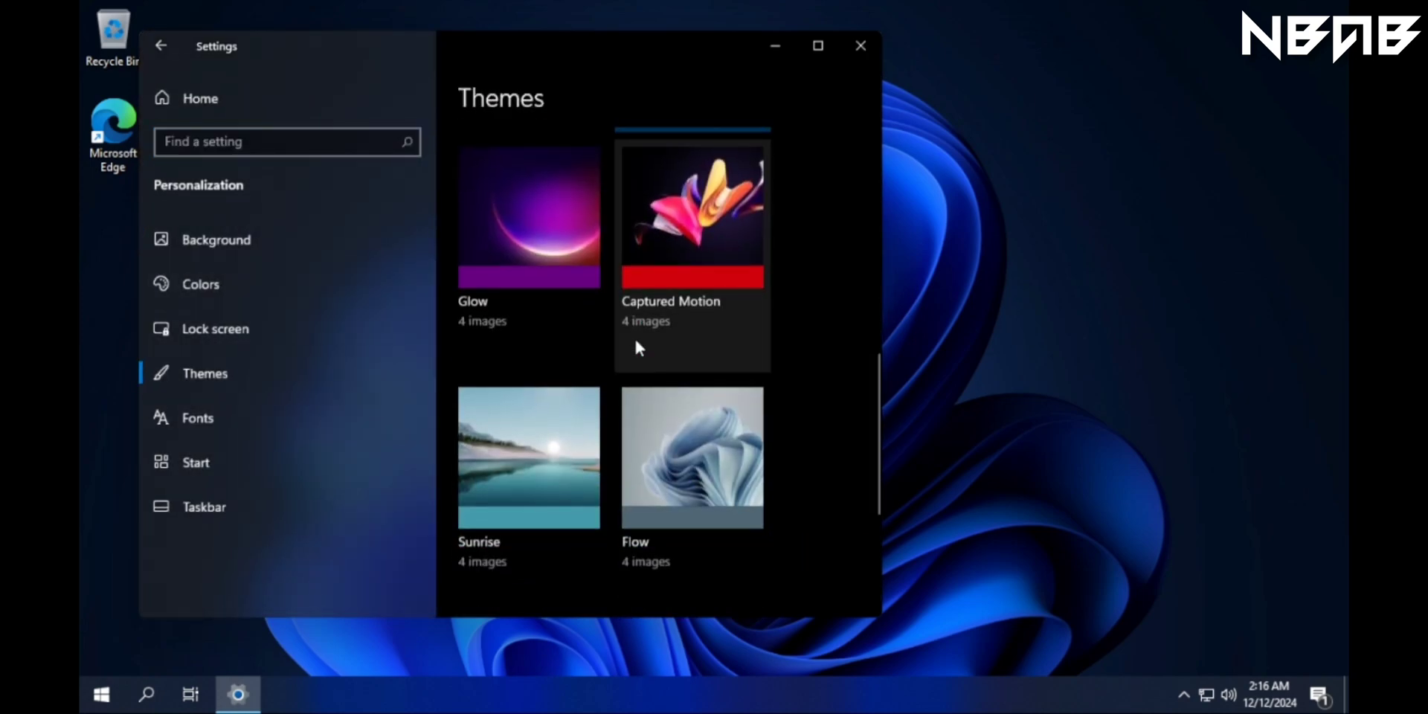
pyautogui.click(545, 412)
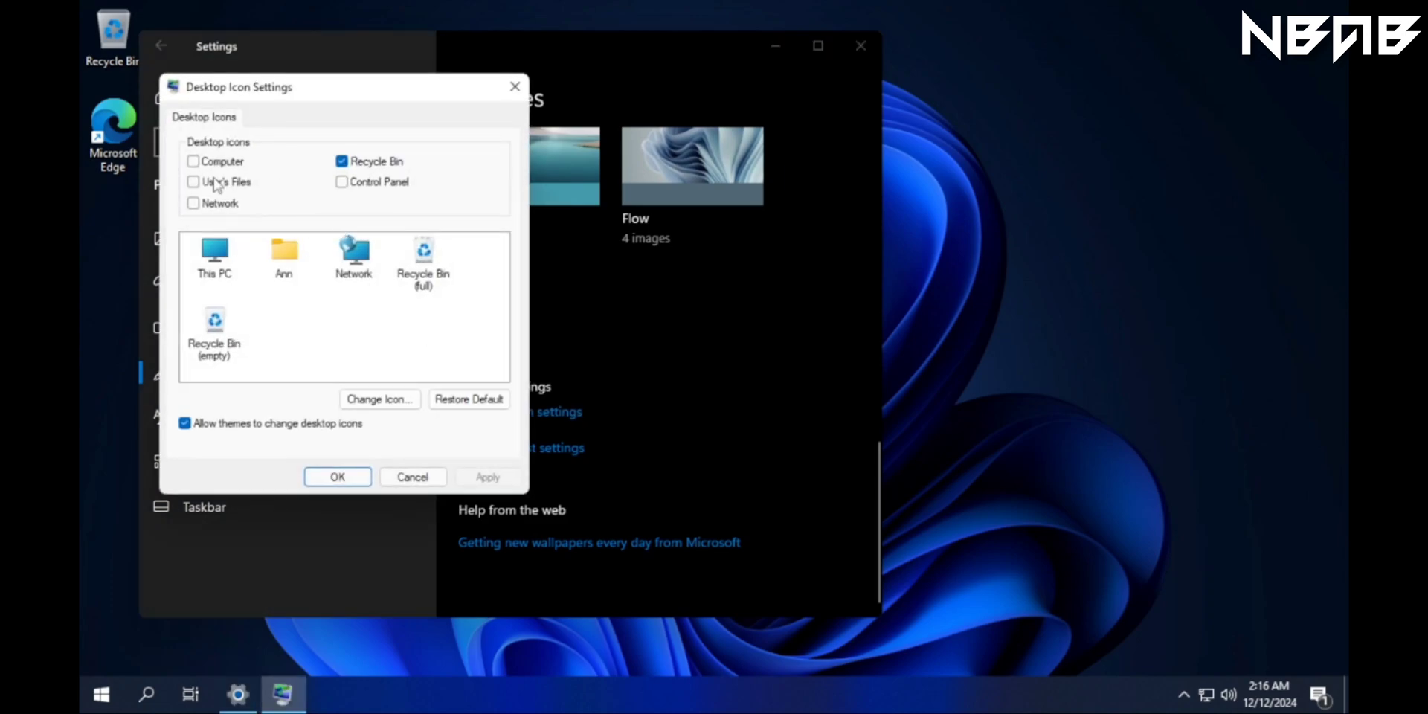
pyautogui.click(215, 163)
pyautogui.click(232, 206)
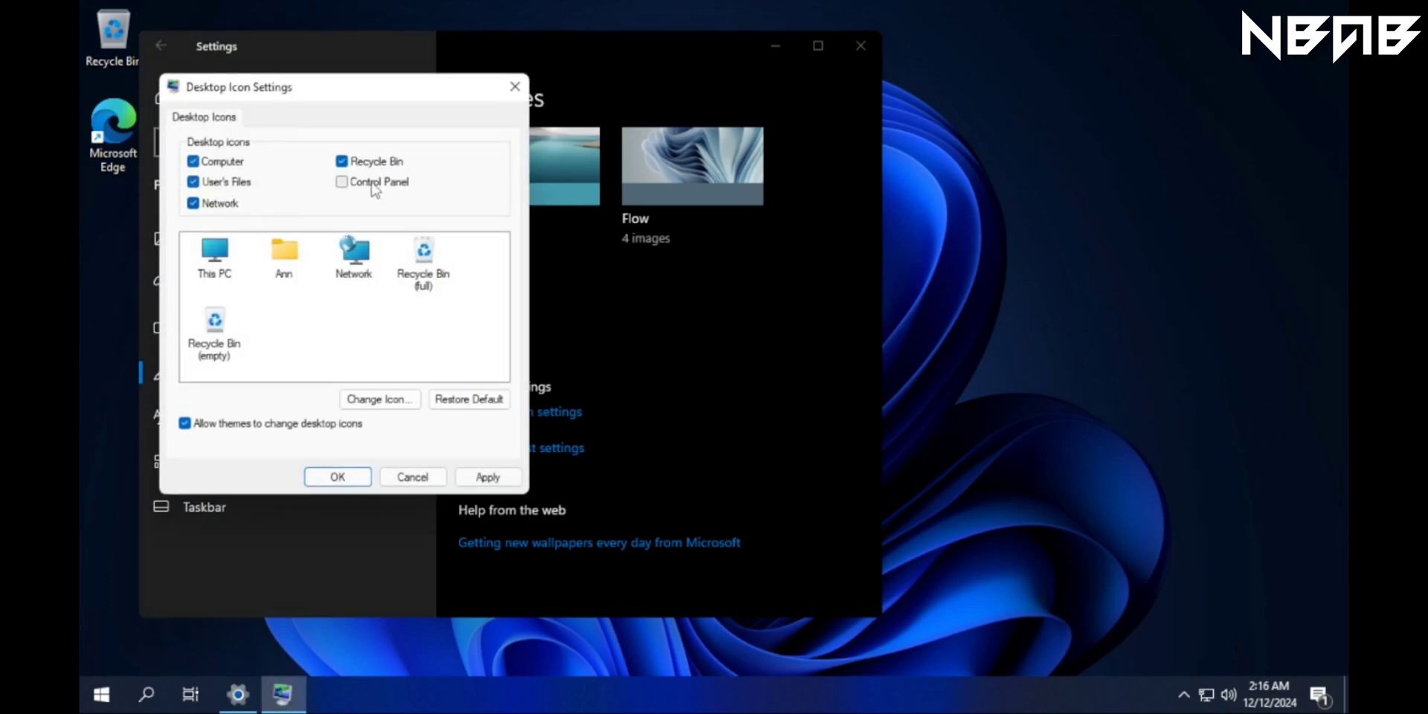
pyautogui.click(476, 476)
pyautogui.click(337, 477)
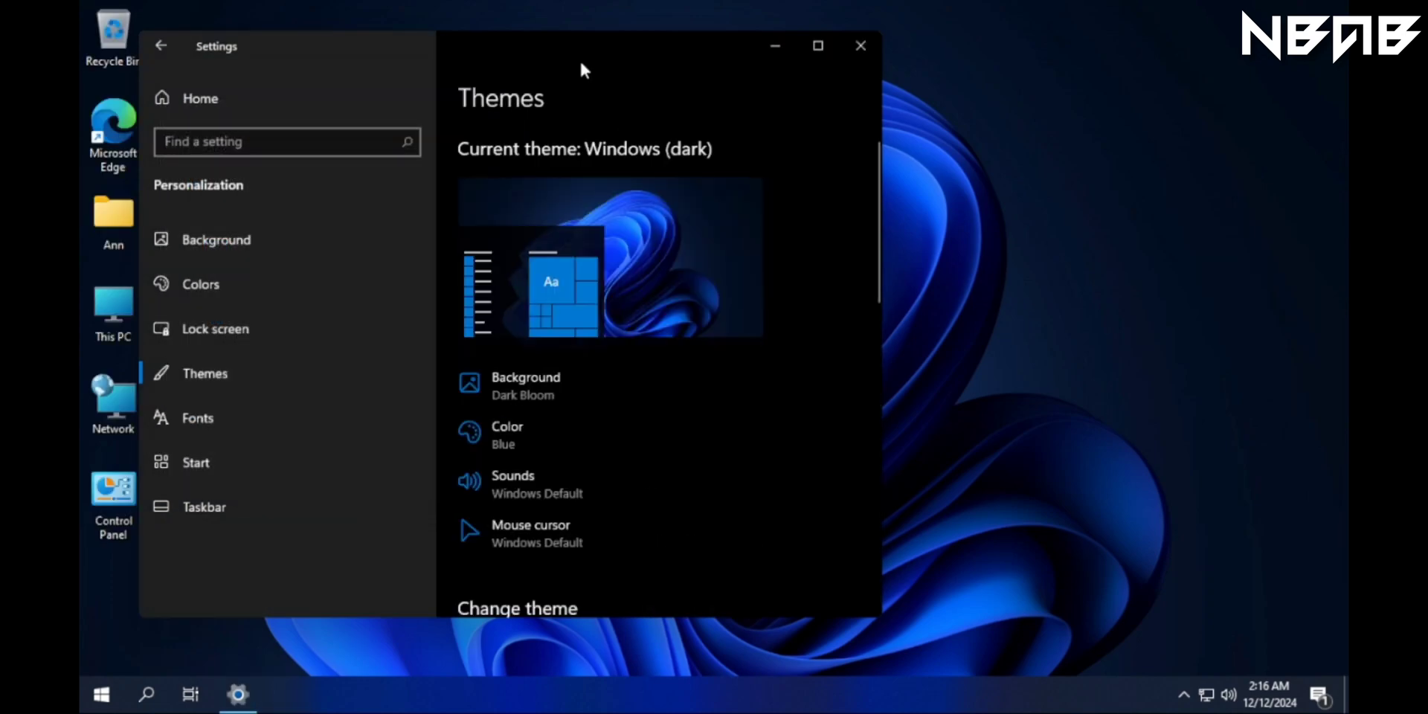
pyautogui.click(773, 48)
# Sort the desktop icons by item type.
pyautogui.rightClick(466, 258)
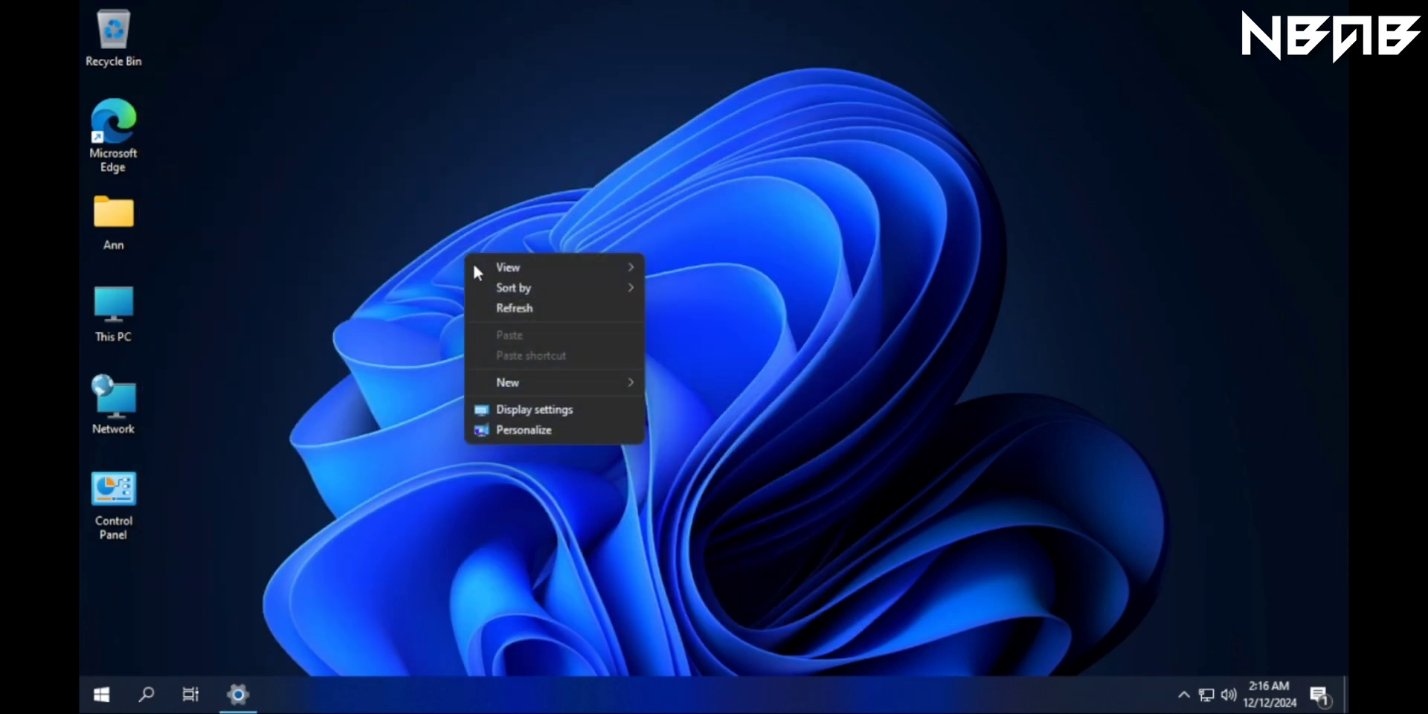
pyautogui.moveTo(516, 274)
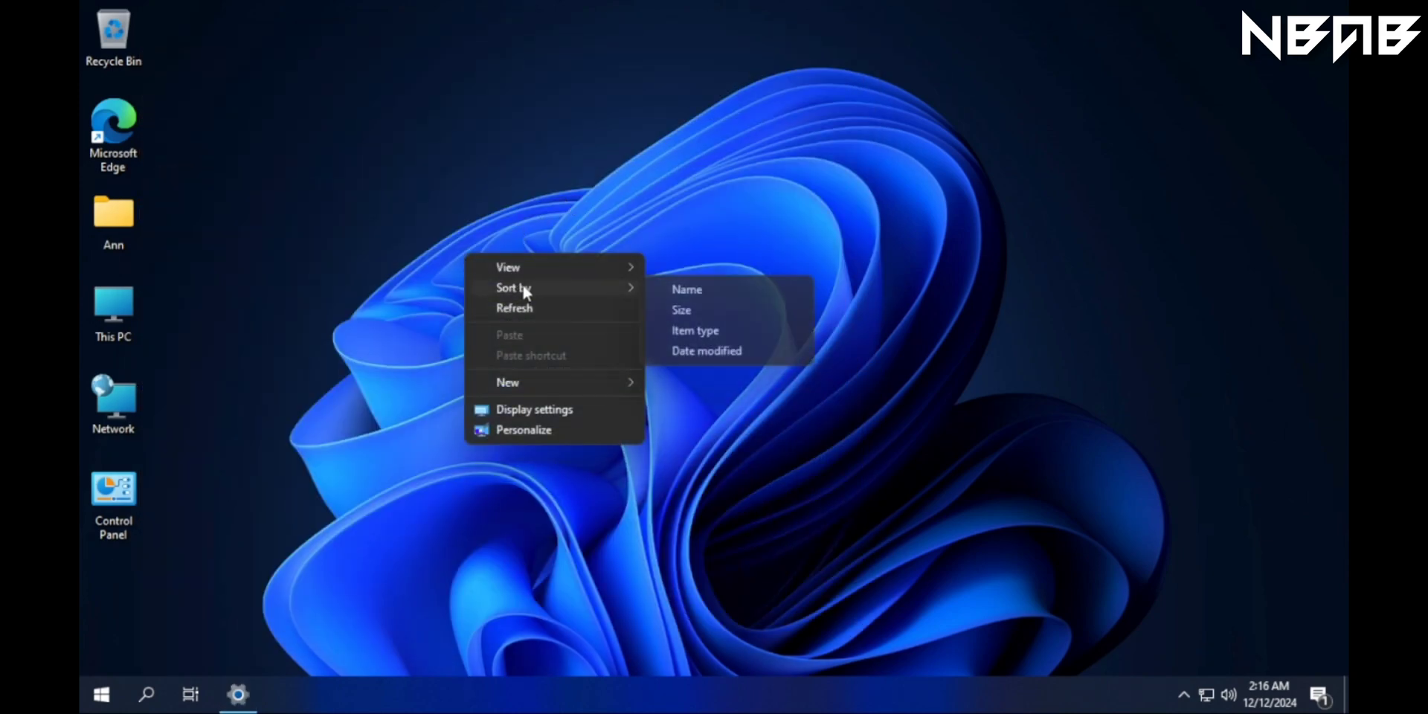
pyautogui.click(689, 331)
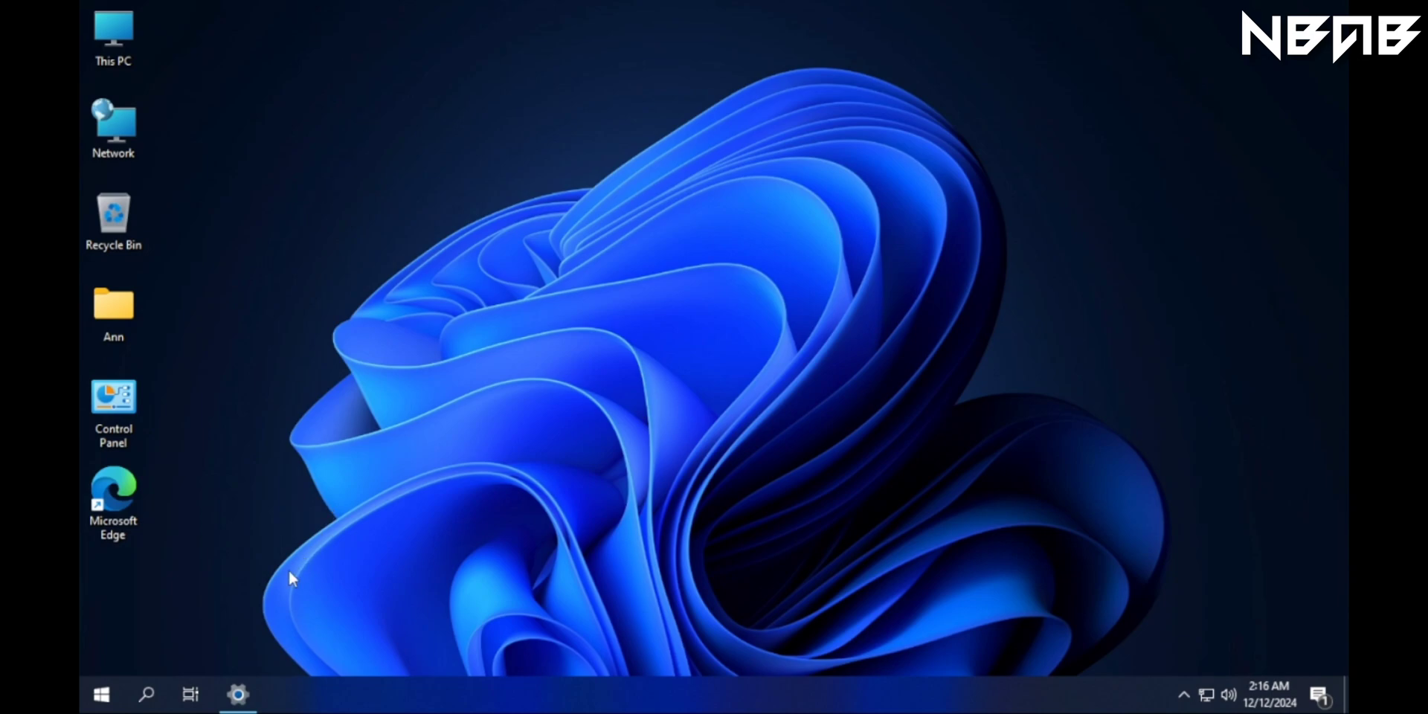
# Reopen Settings and examine the options on the Taskbar page.
pyautogui.click(238, 694)
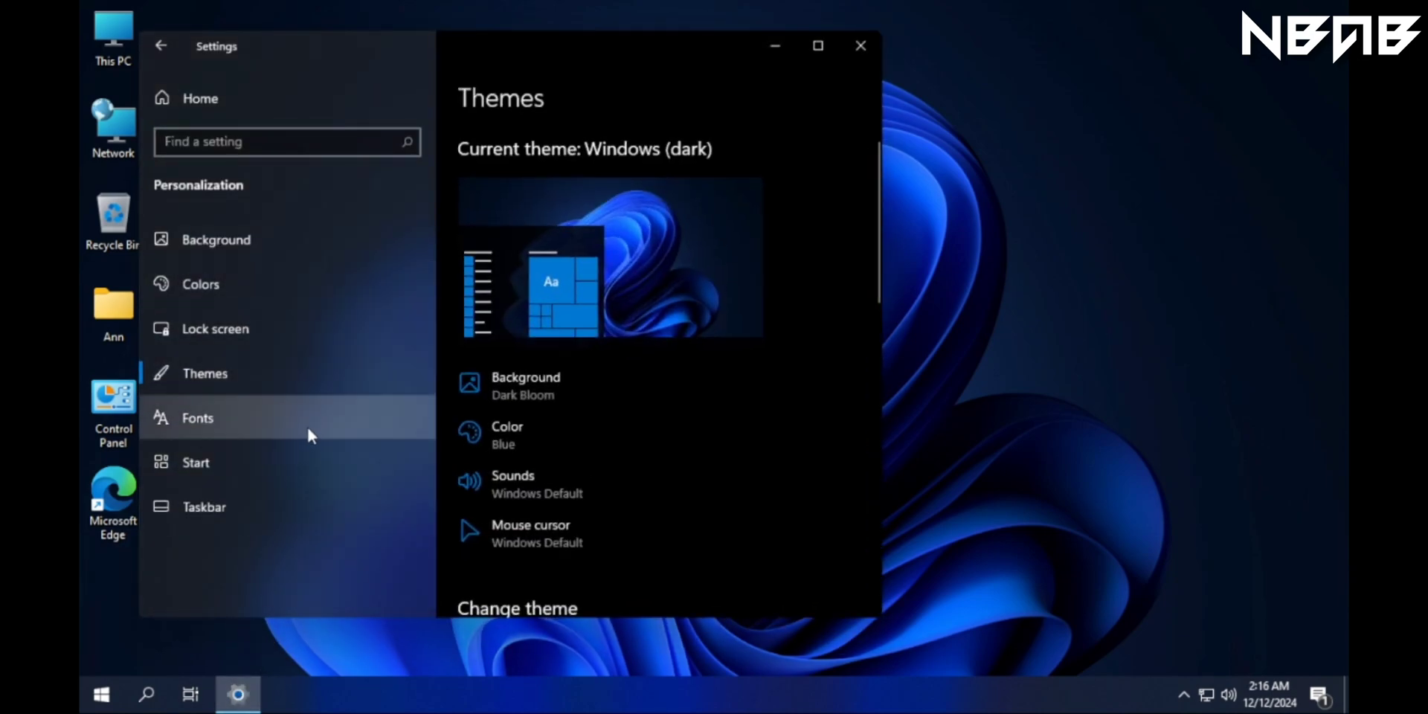
pyautogui.click(257, 507)
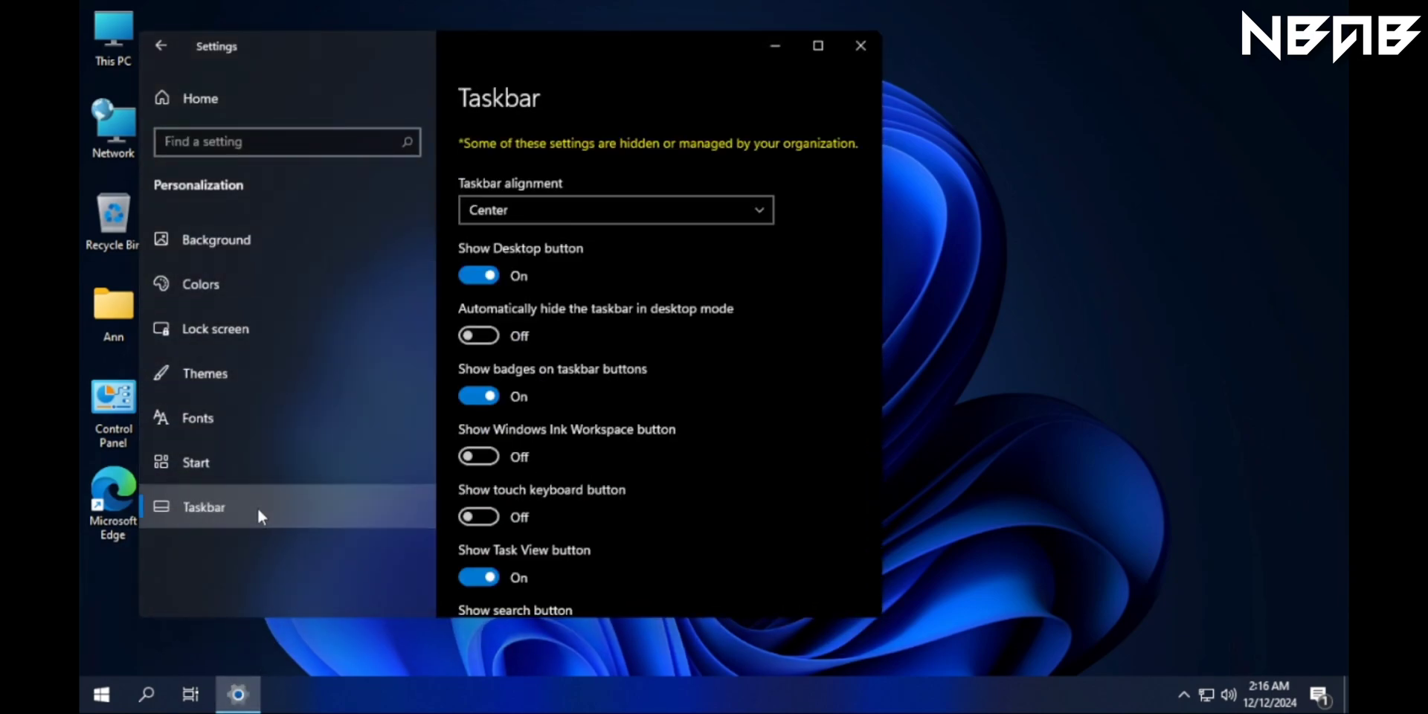
pyautogui.scroll(-3, 547, 277)
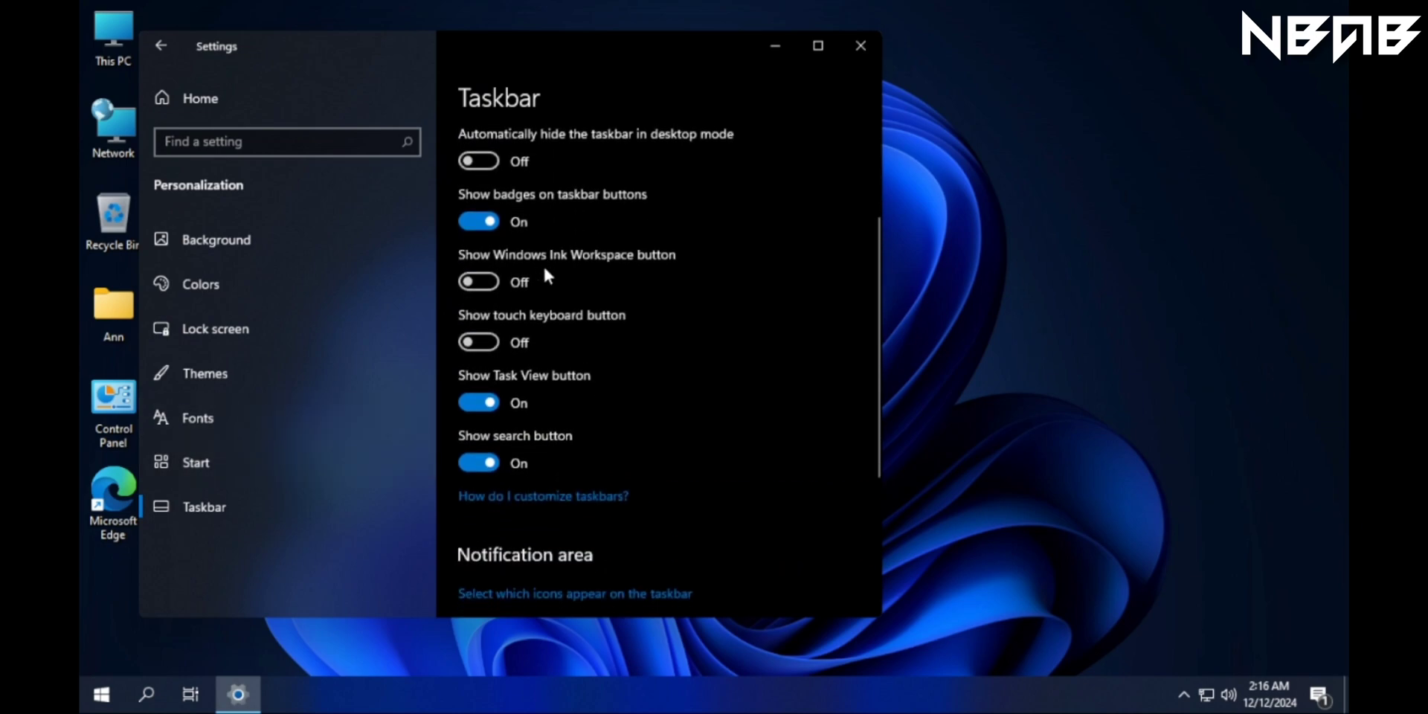
# Turn on every folder that can appear on Start, from File Explorer and Settings through Network and Personal folder.
pyautogui.click(202, 465)
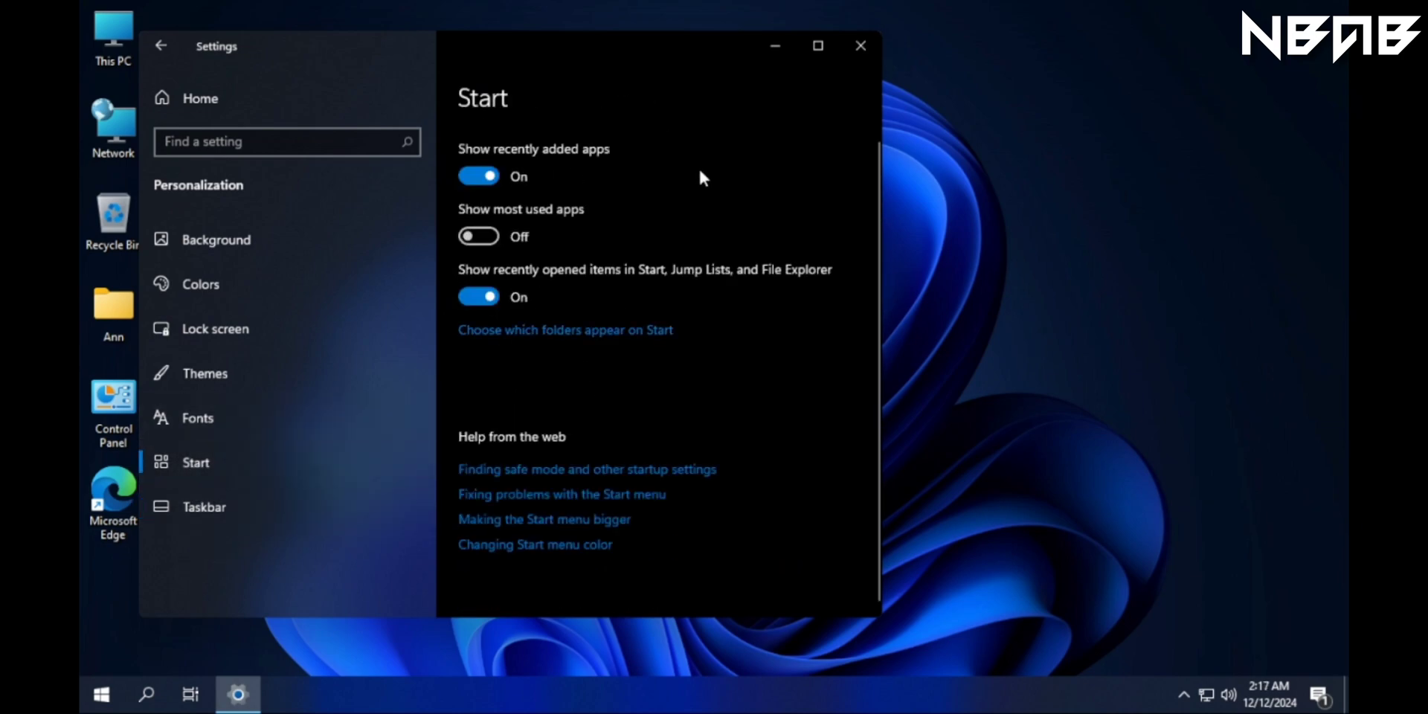
pyautogui.click(496, 331)
pyautogui.scroll(-1, 437, 341)
pyautogui.scroll(1, 437, 342)
pyautogui.click(183, 184)
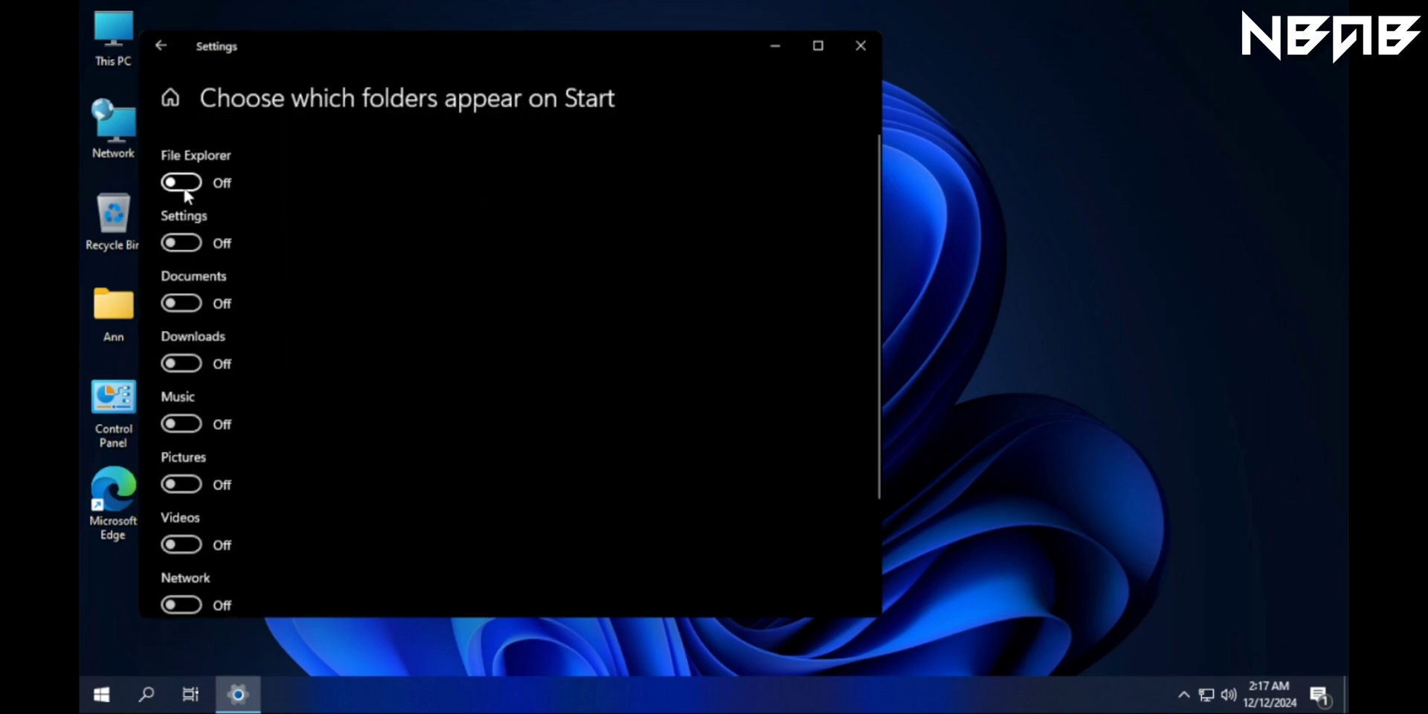
pyautogui.click(179, 351)
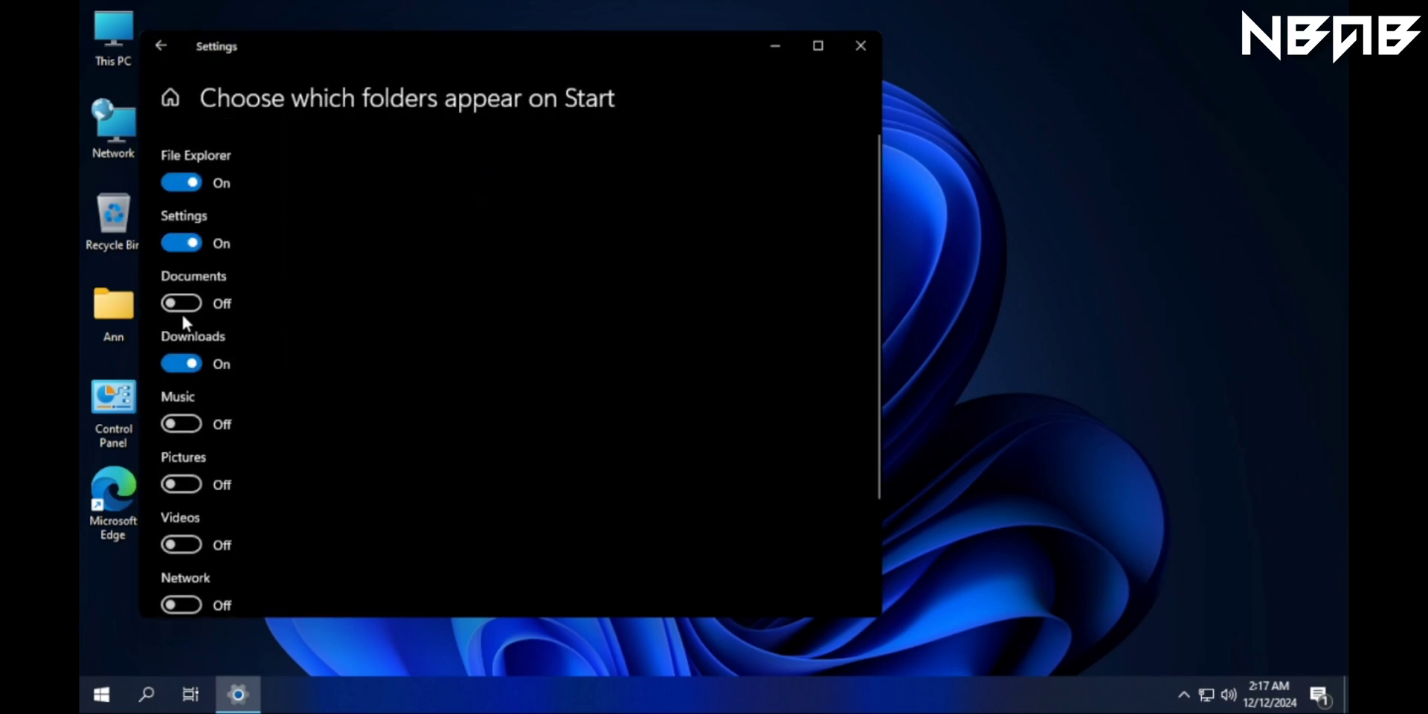
pyautogui.scroll(-2, 224, 301)
pyautogui.click(181, 280)
pyautogui.click(180, 341)
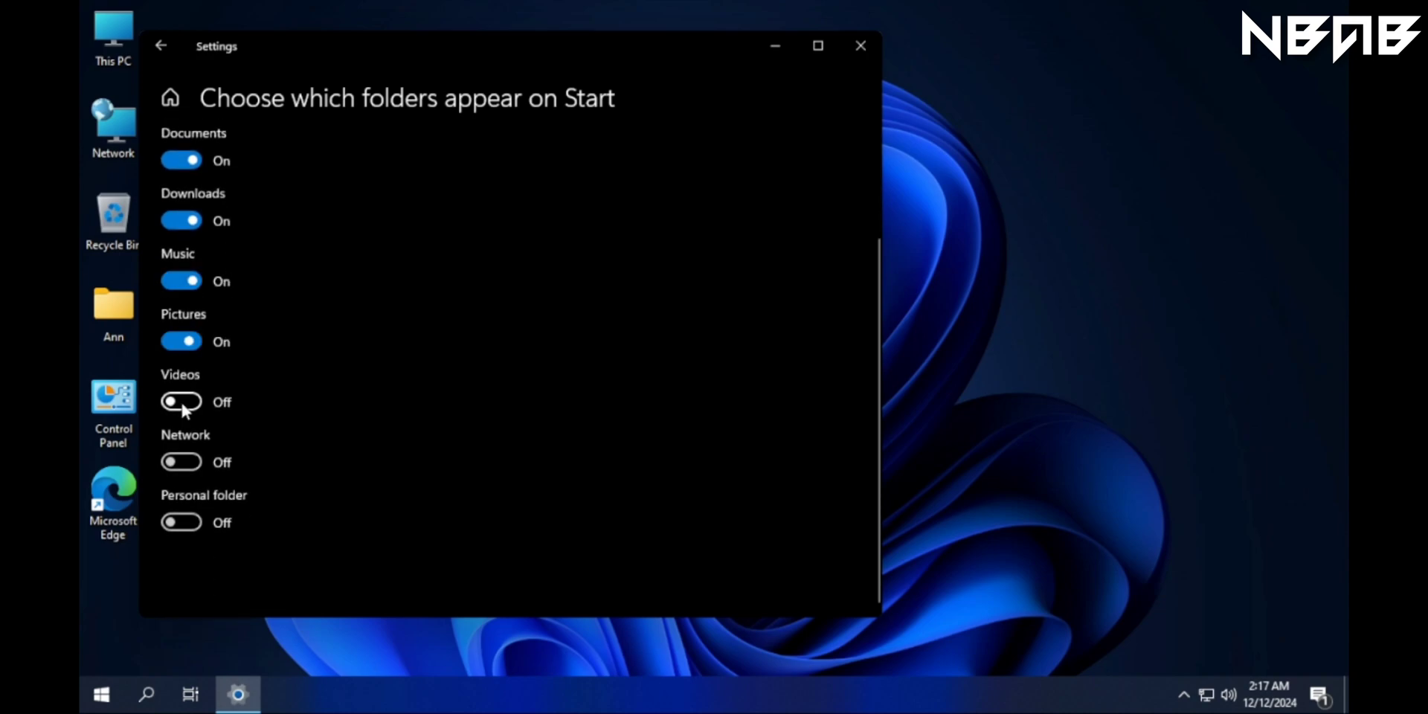
pyautogui.click(181, 402)
pyautogui.click(192, 525)
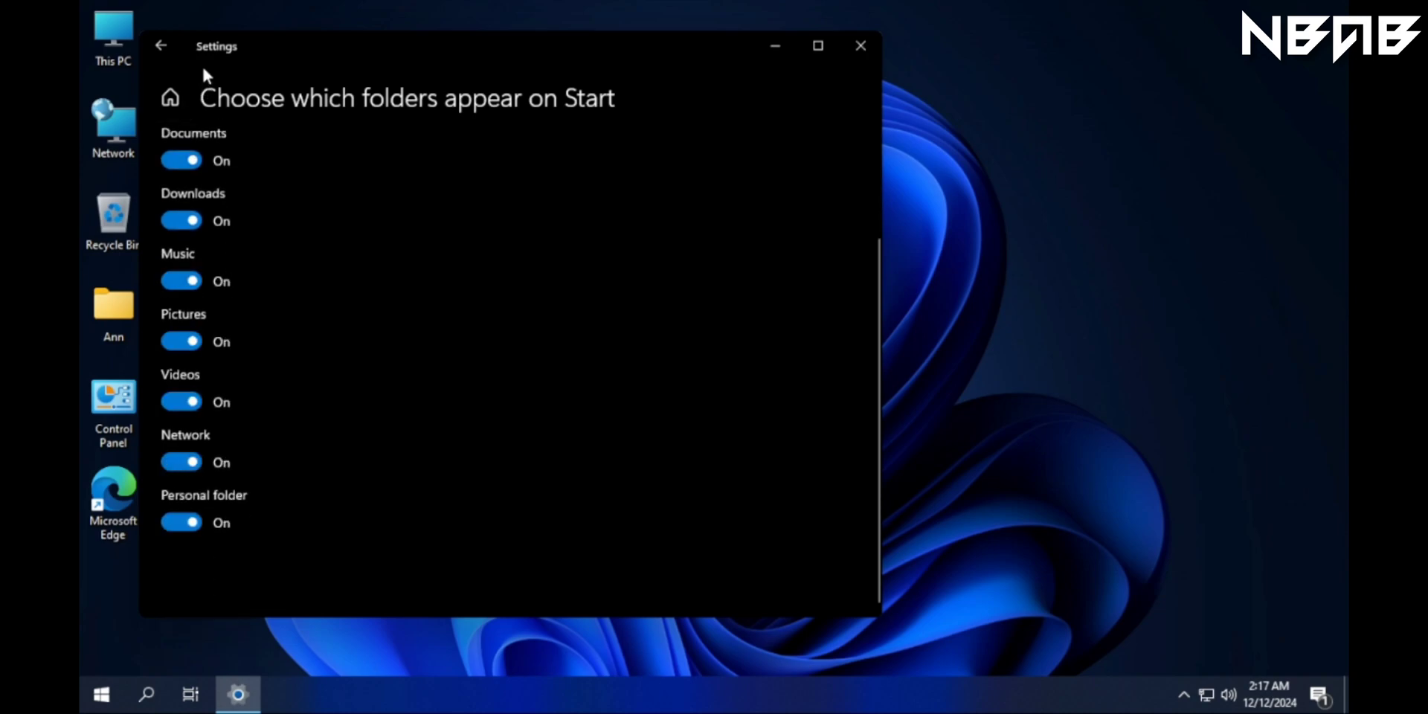
pyautogui.click(160, 46)
# Set the taskbar alignment to Left and minimize Settings.
pyautogui.click(208, 500)
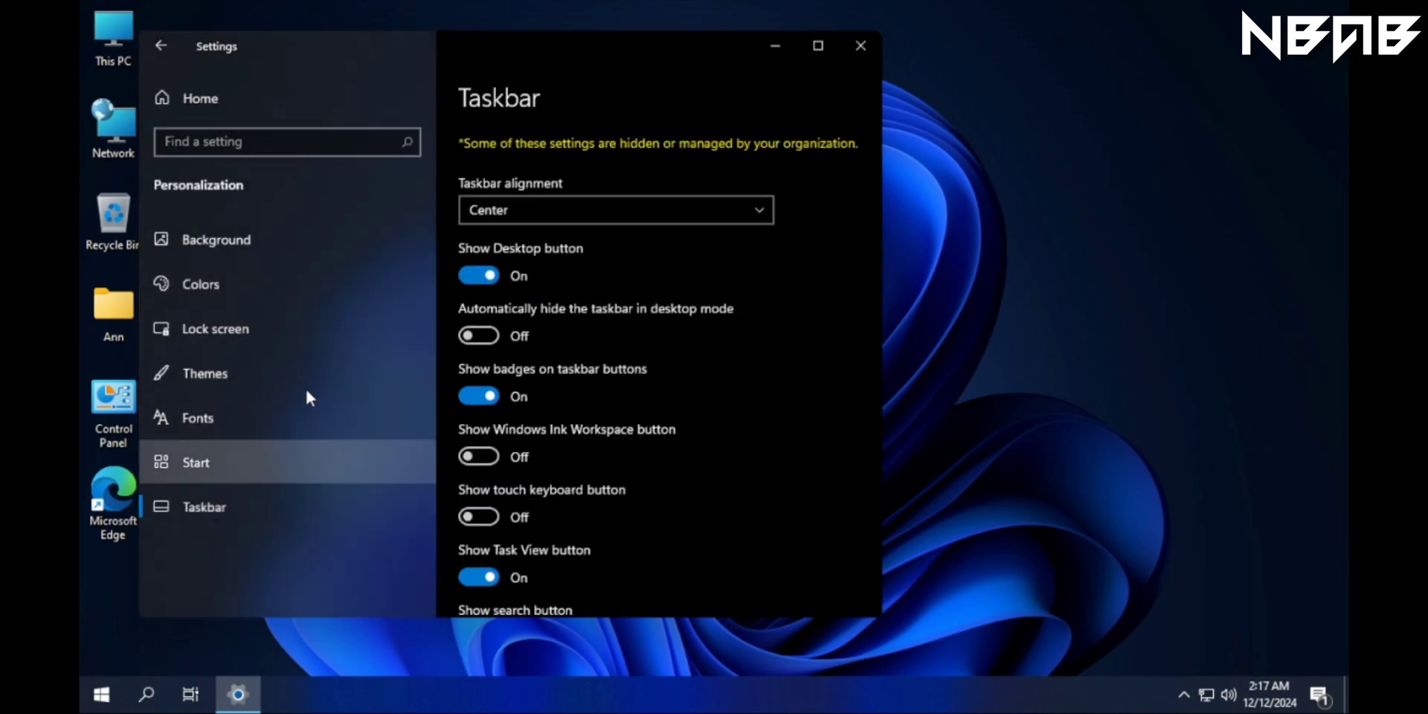
pyautogui.click(546, 223)
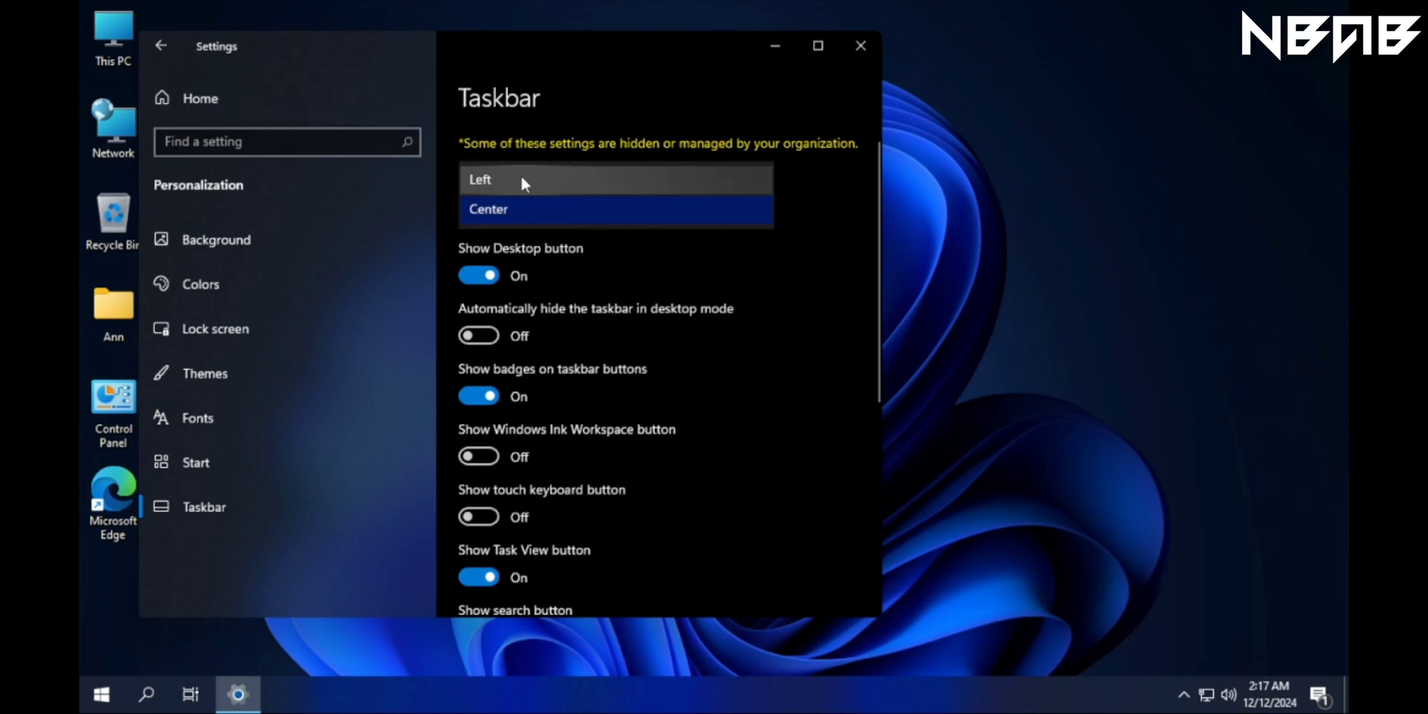
pyautogui.click(523, 183)
pyautogui.click(778, 45)
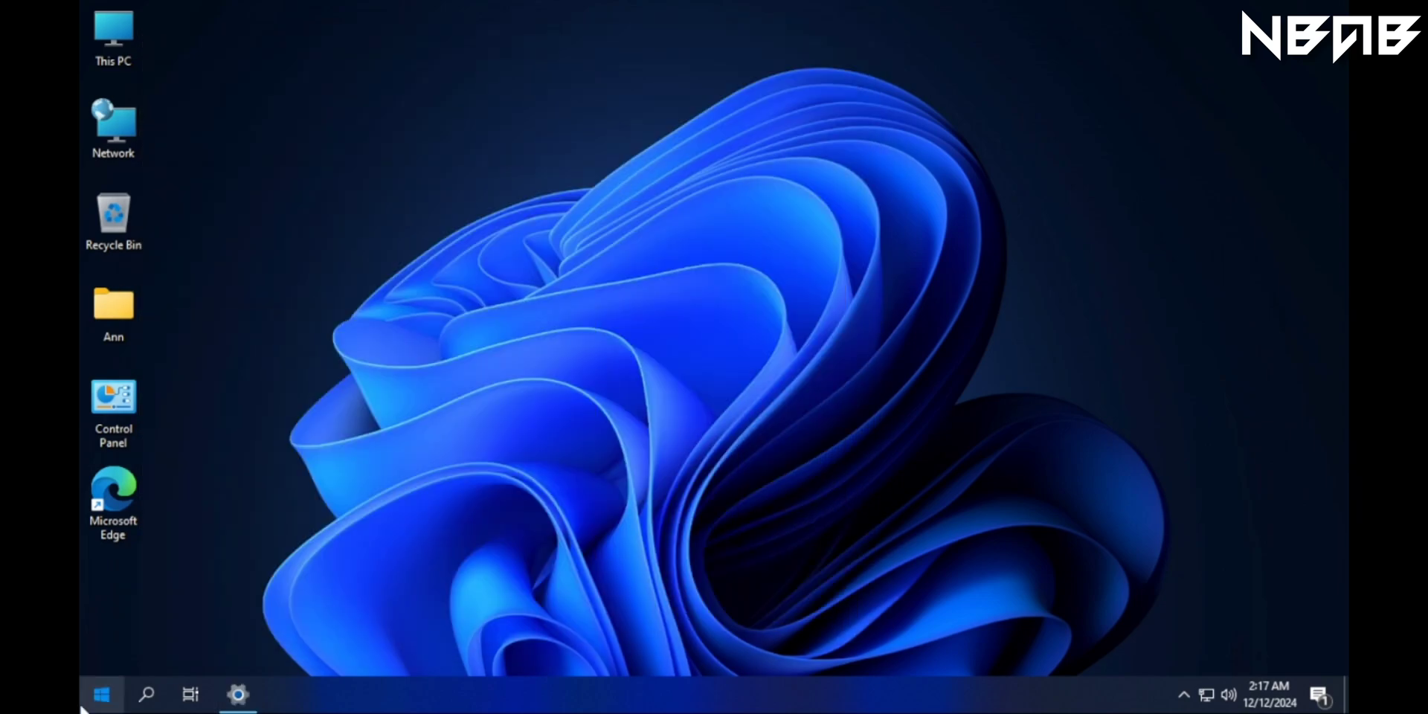
# Examine the folder shortcuts and the power options in the Start menu.
pyautogui.press('super')
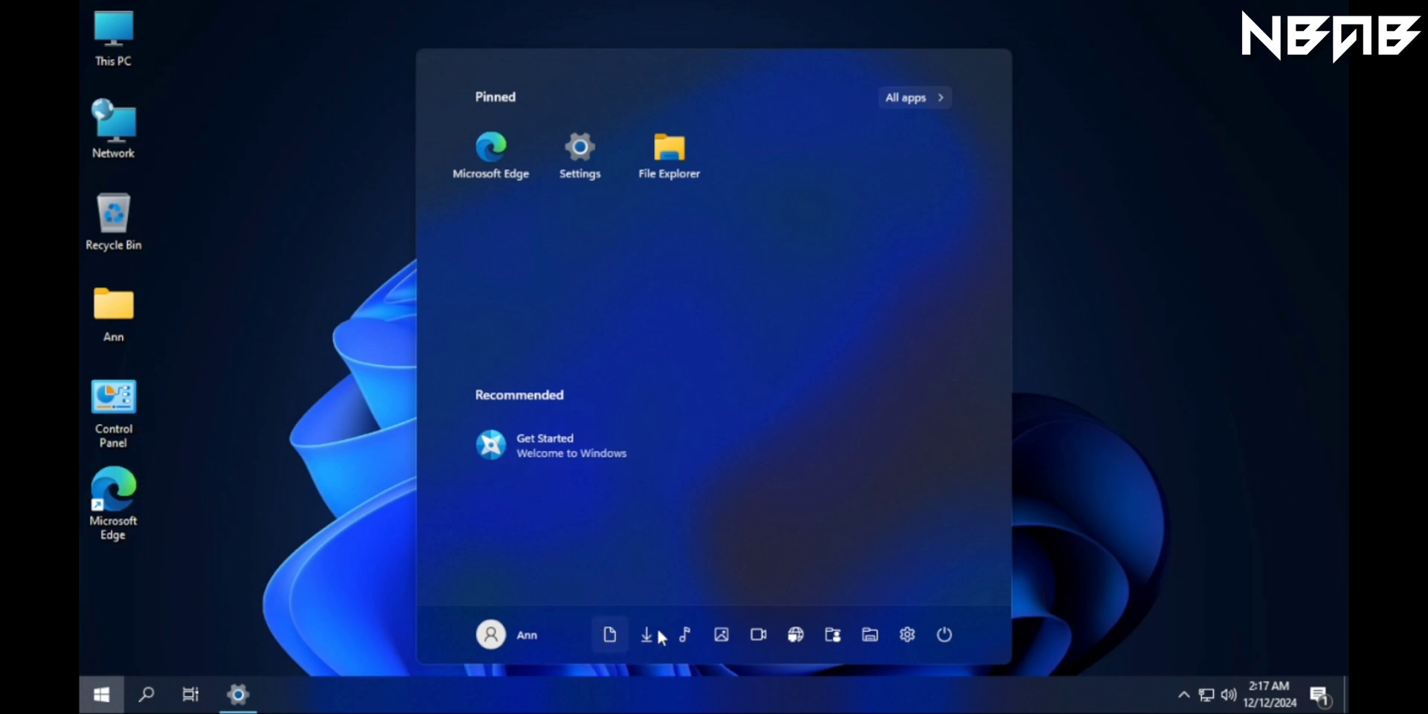
pyautogui.click(934, 629)
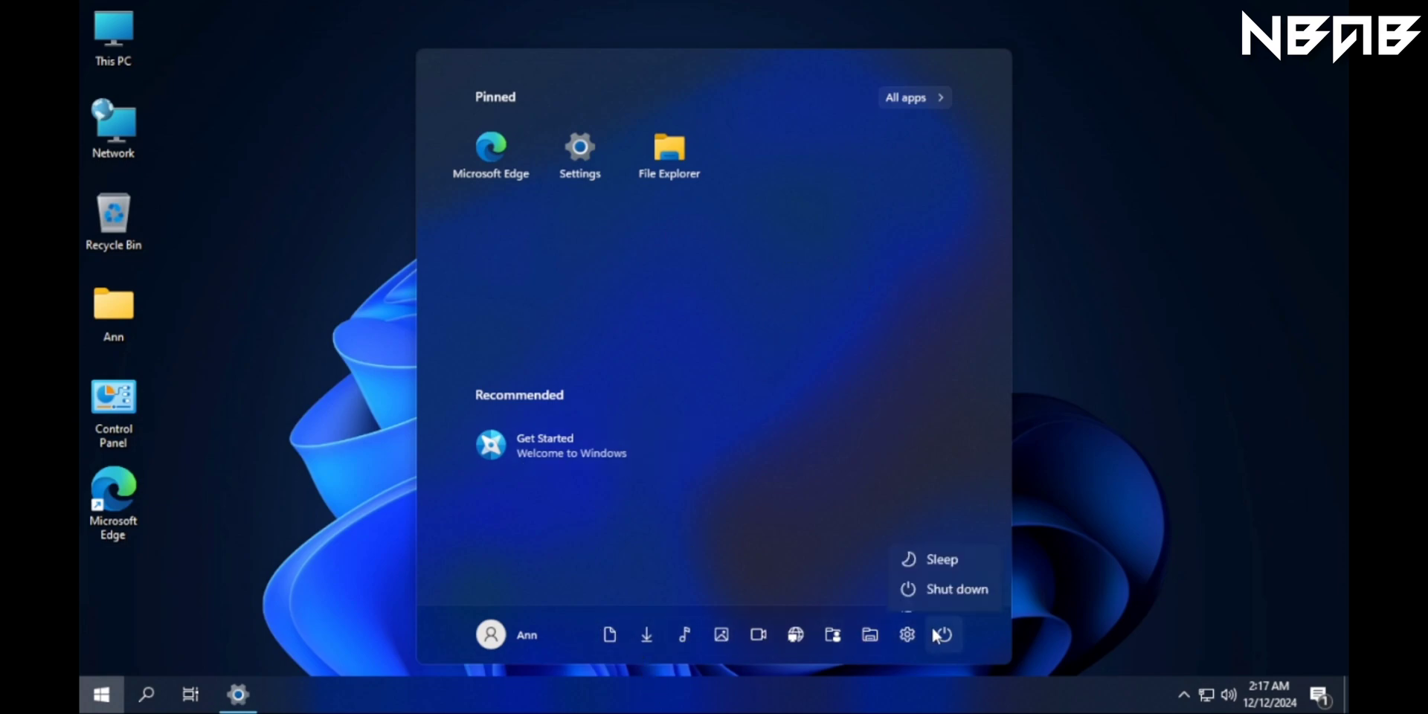
pyautogui.click(751, 340)
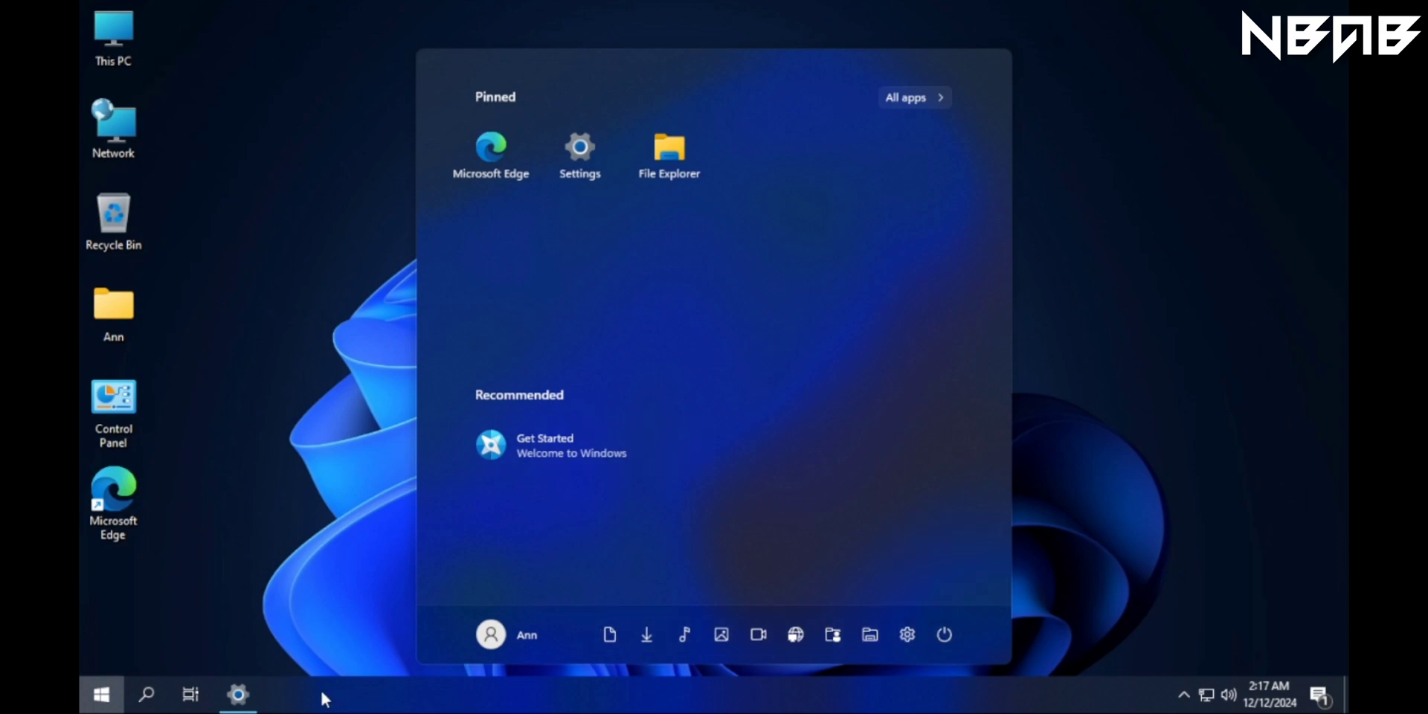
# Set the taskbar alignment back to Center and minimize Settings.
pyautogui.click(238, 694)
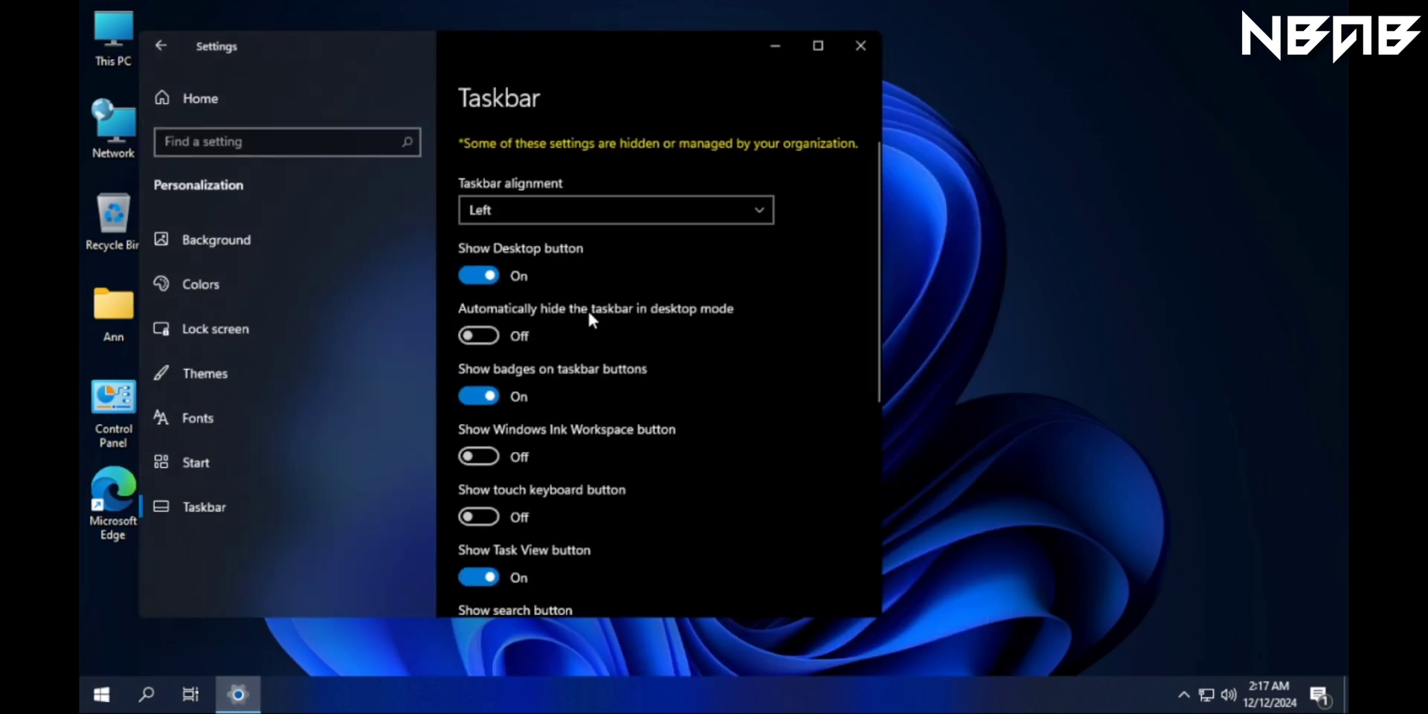
pyautogui.click(578, 215)
pyautogui.click(554, 235)
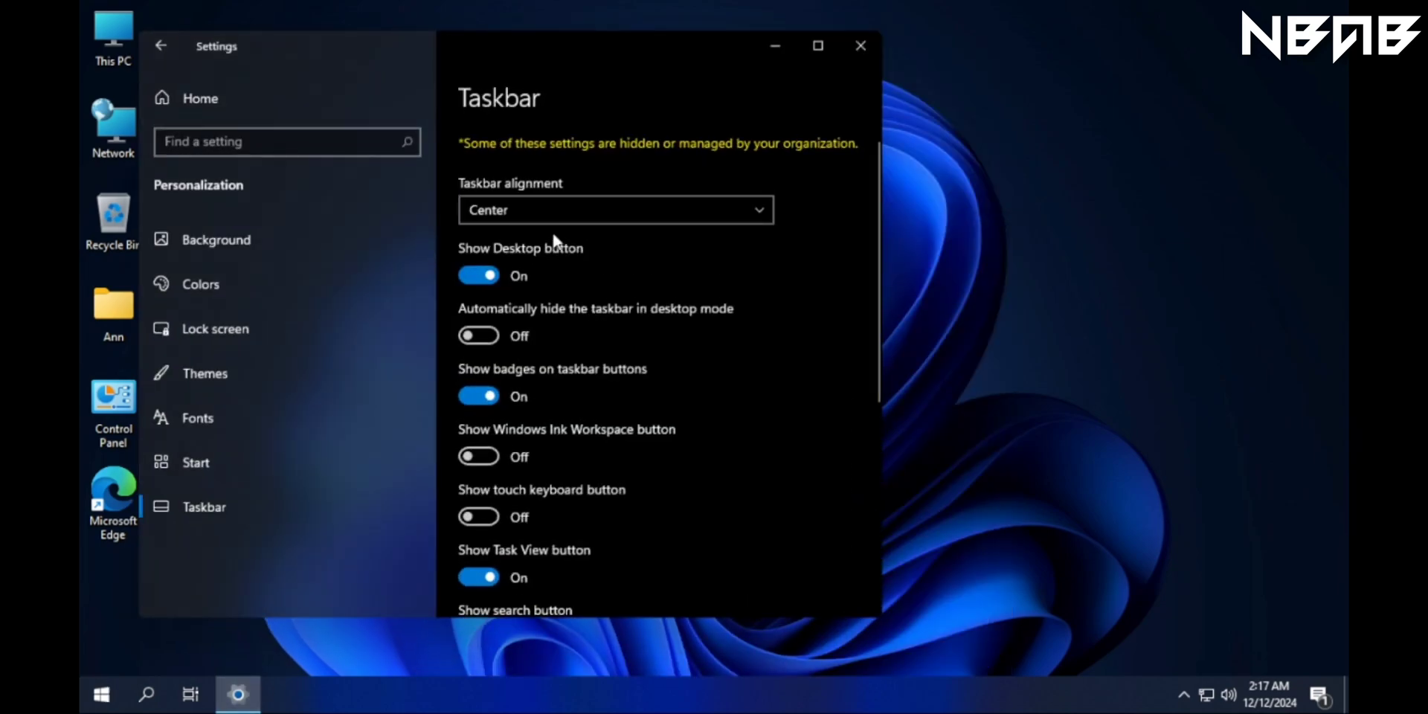
pyautogui.click(791, 43)
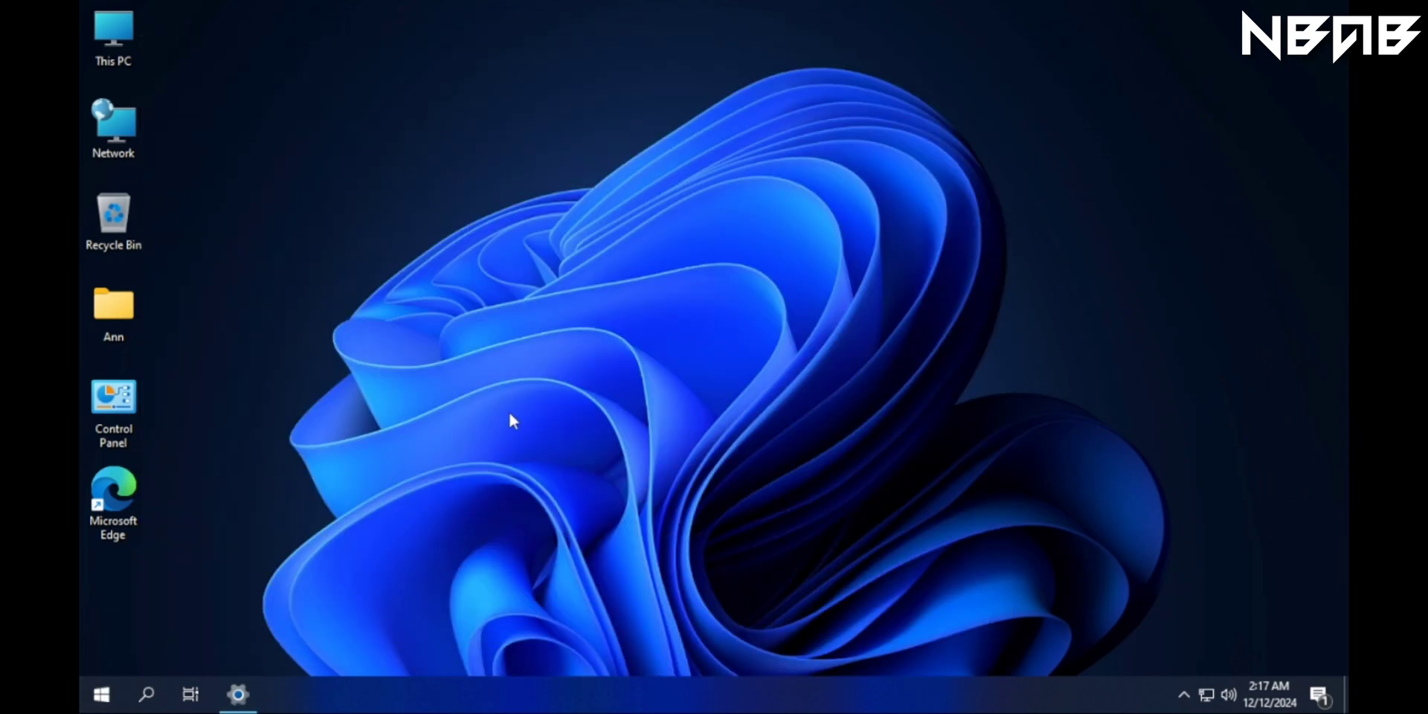
# Look through the Start menu's full app list, launch the Get Started app and begin its setup walkthrough.
pyautogui.press('super')
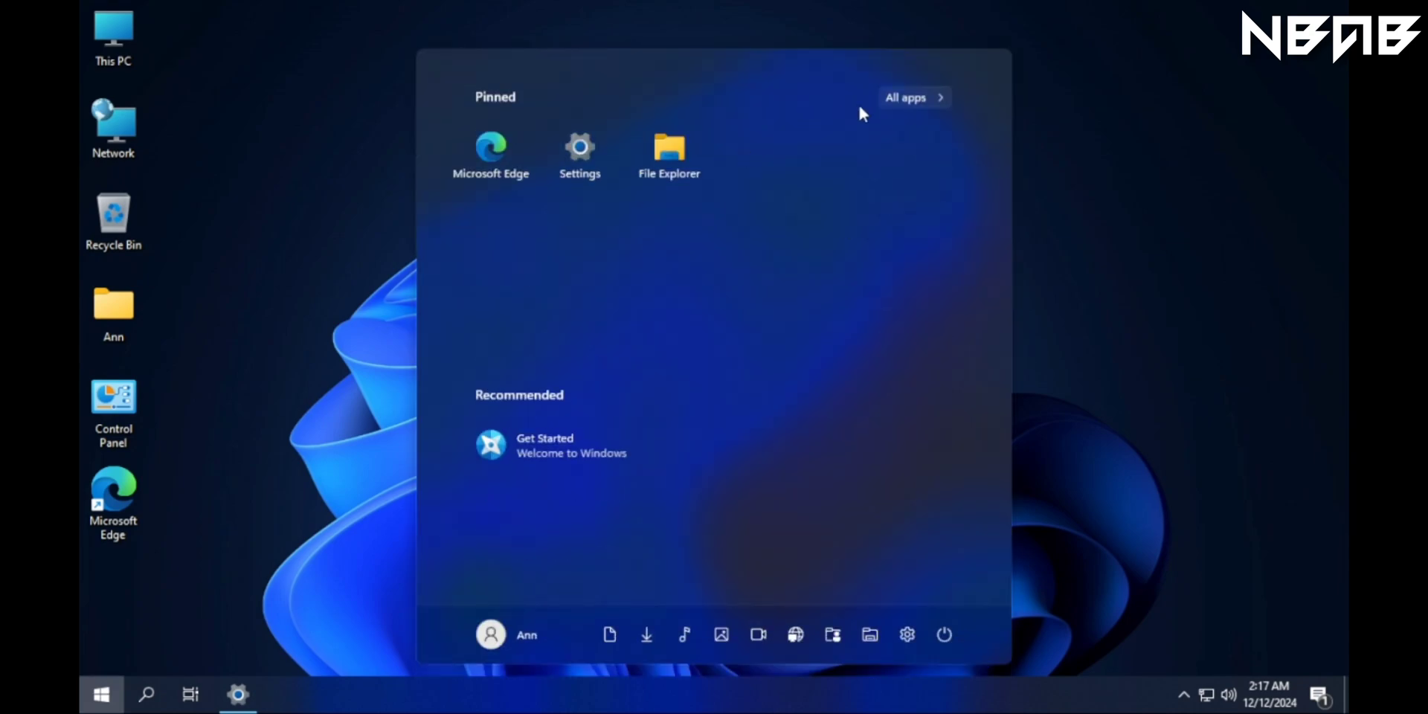
pyautogui.click(926, 95)
pyautogui.scroll(-3, 803, 316)
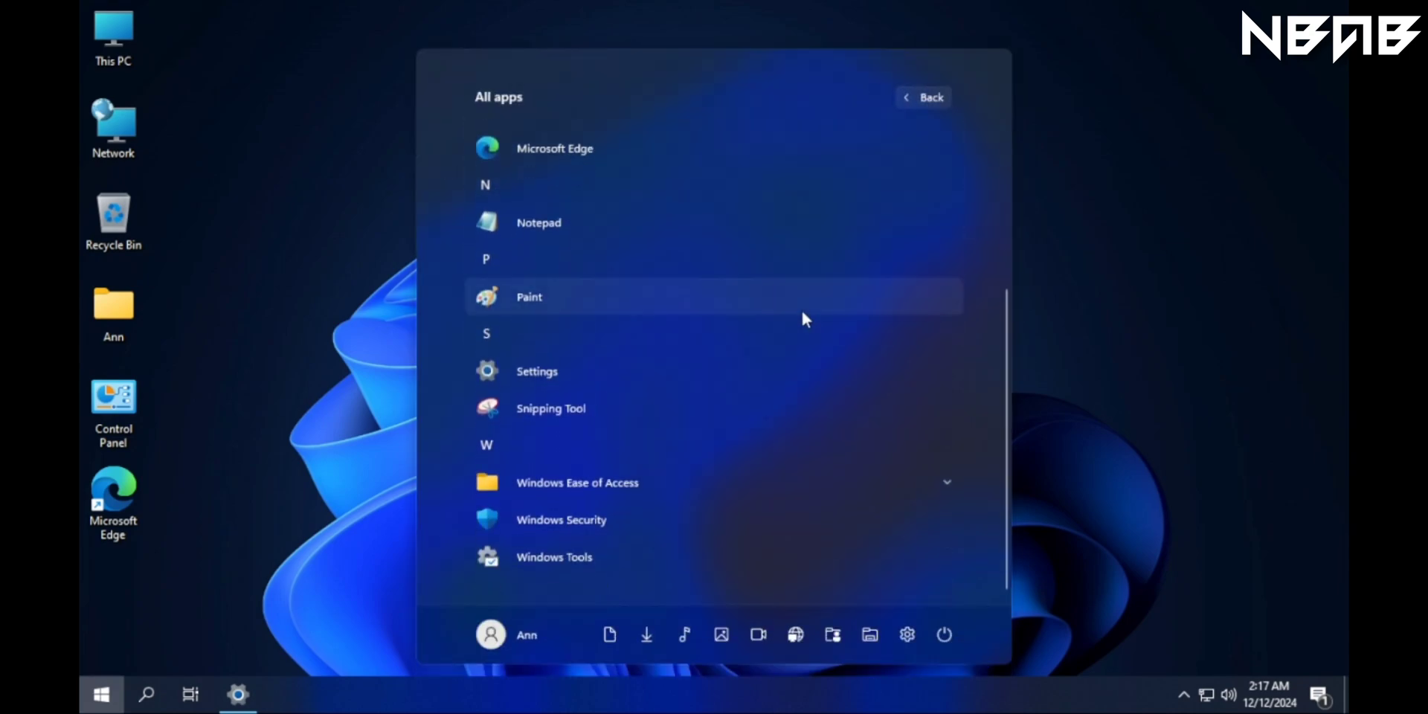
pyautogui.scroll(3, 801, 308)
pyautogui.click(634, 332)
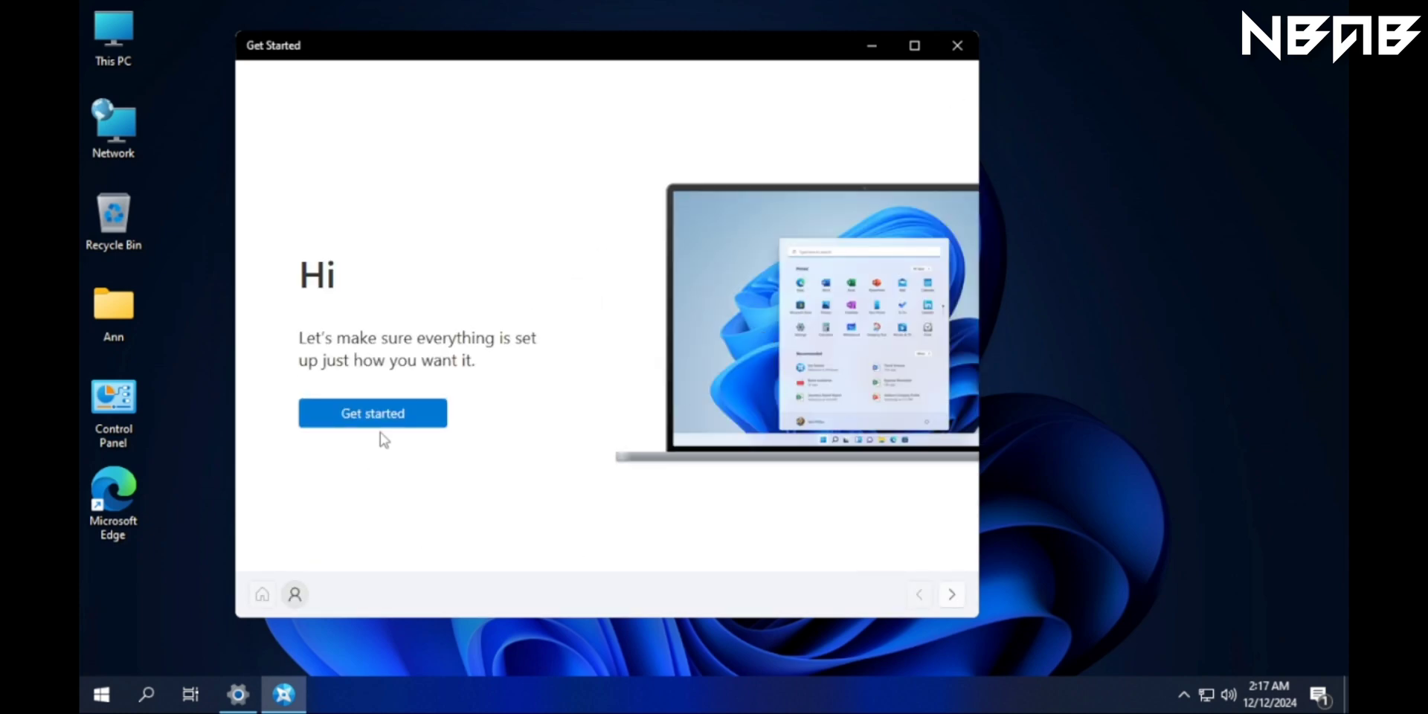
pyautogui.click(383, 431)
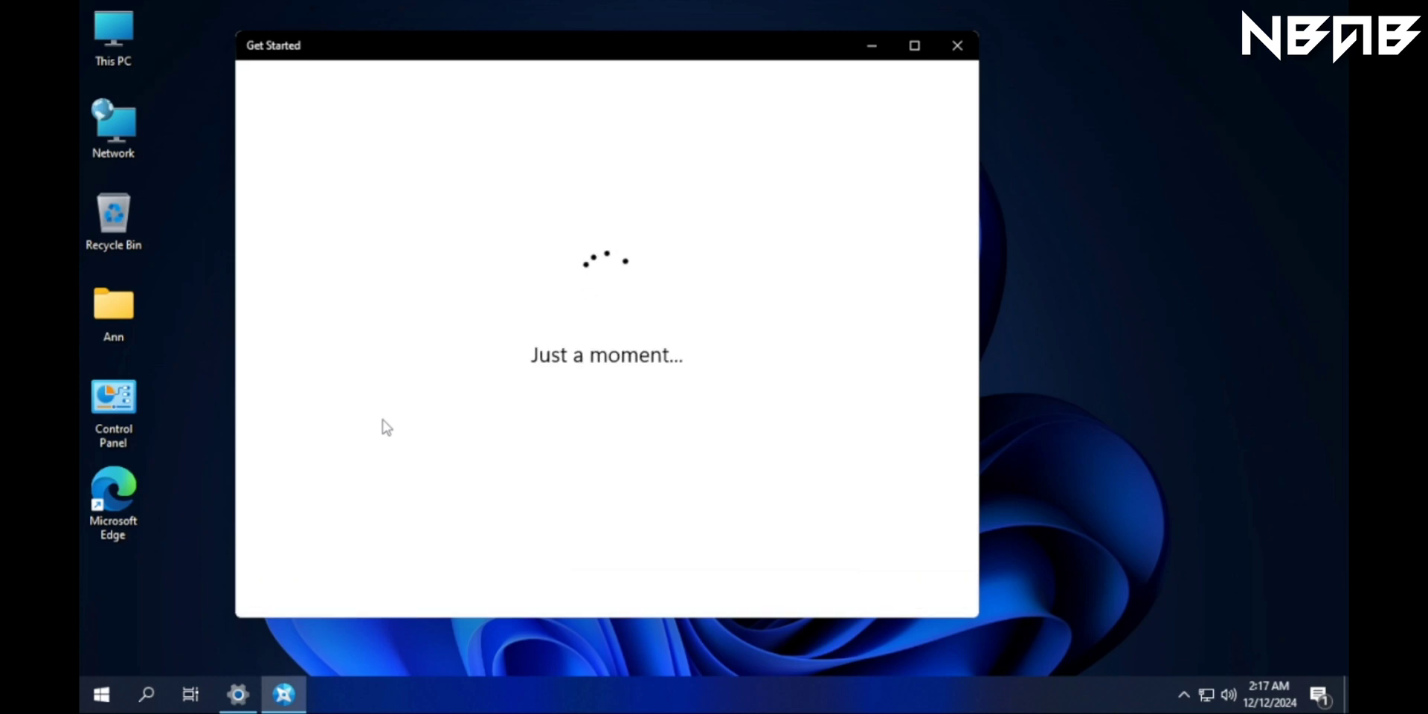
# Review the installed programs under Apps & features in Settings, and close Settings.
pyautogui.click(238, 694)
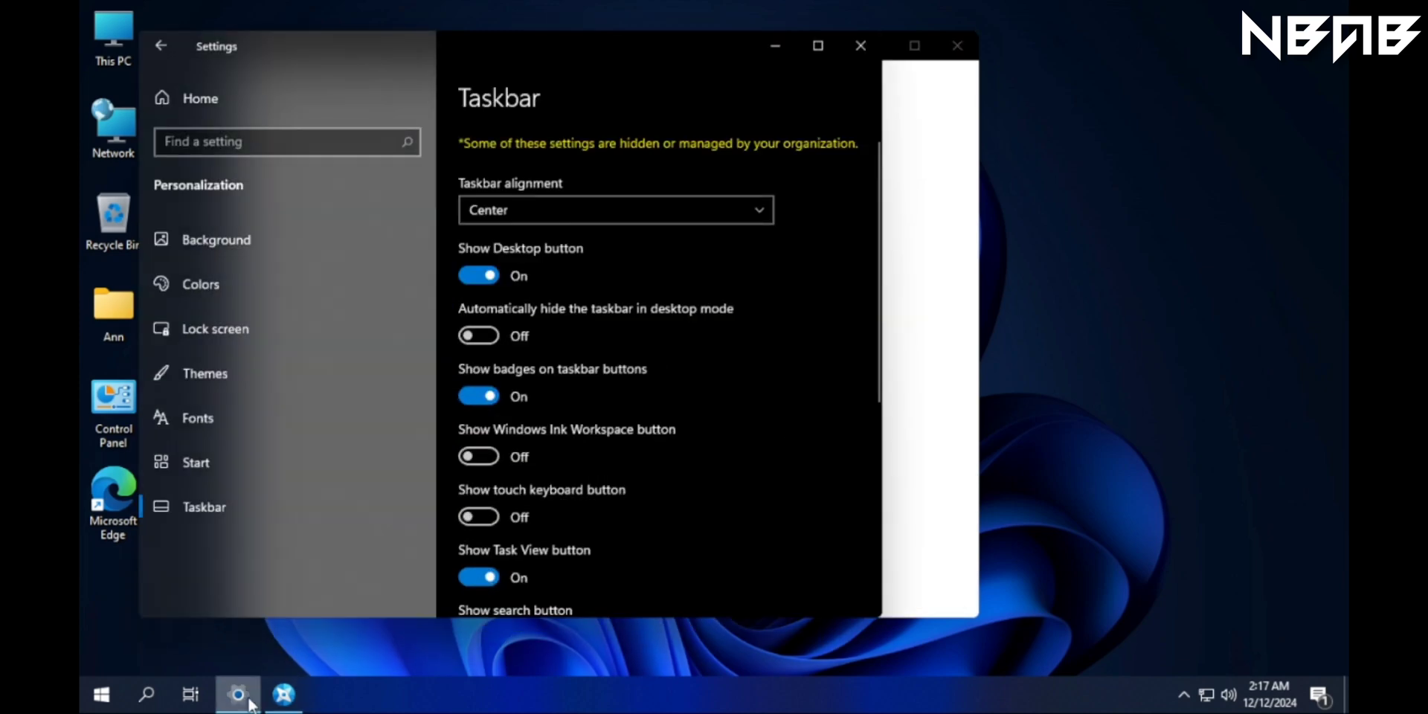
pyautogui.click(229, 111)
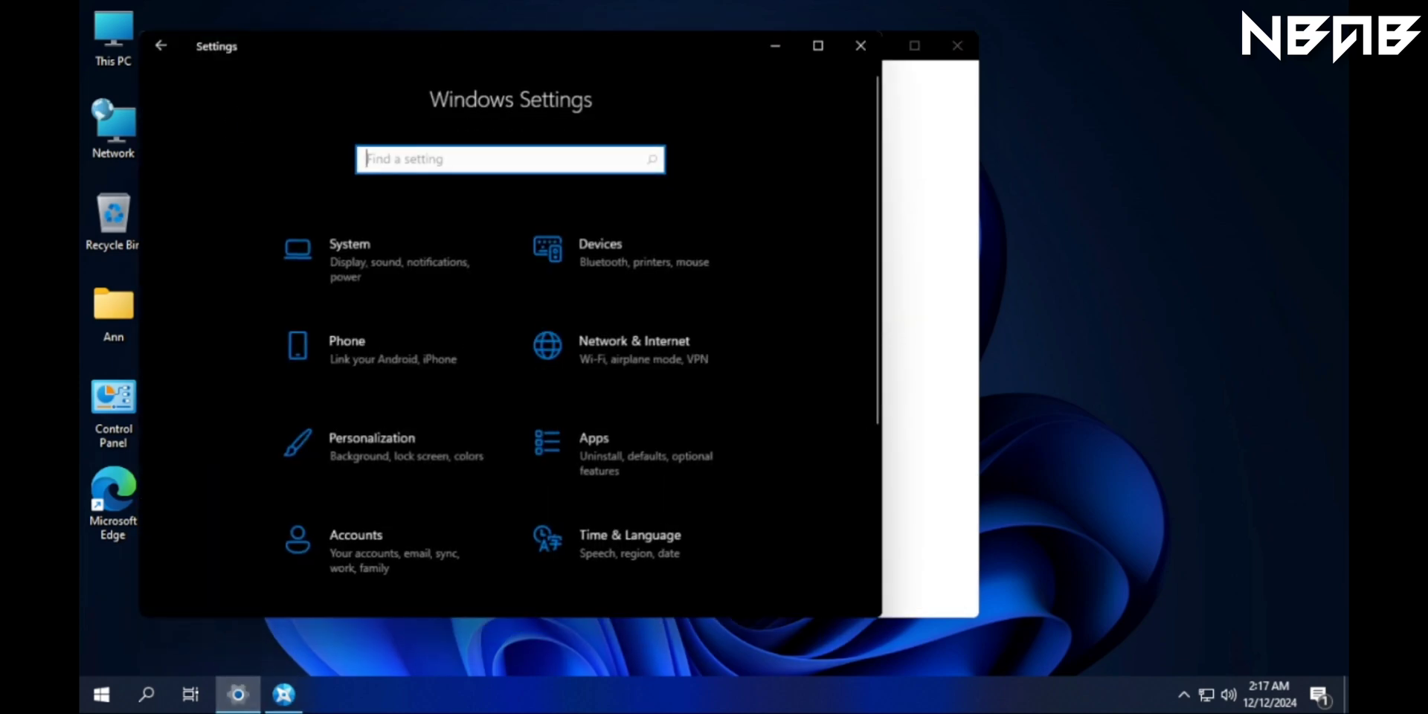
pyautogui.click(640, 454)
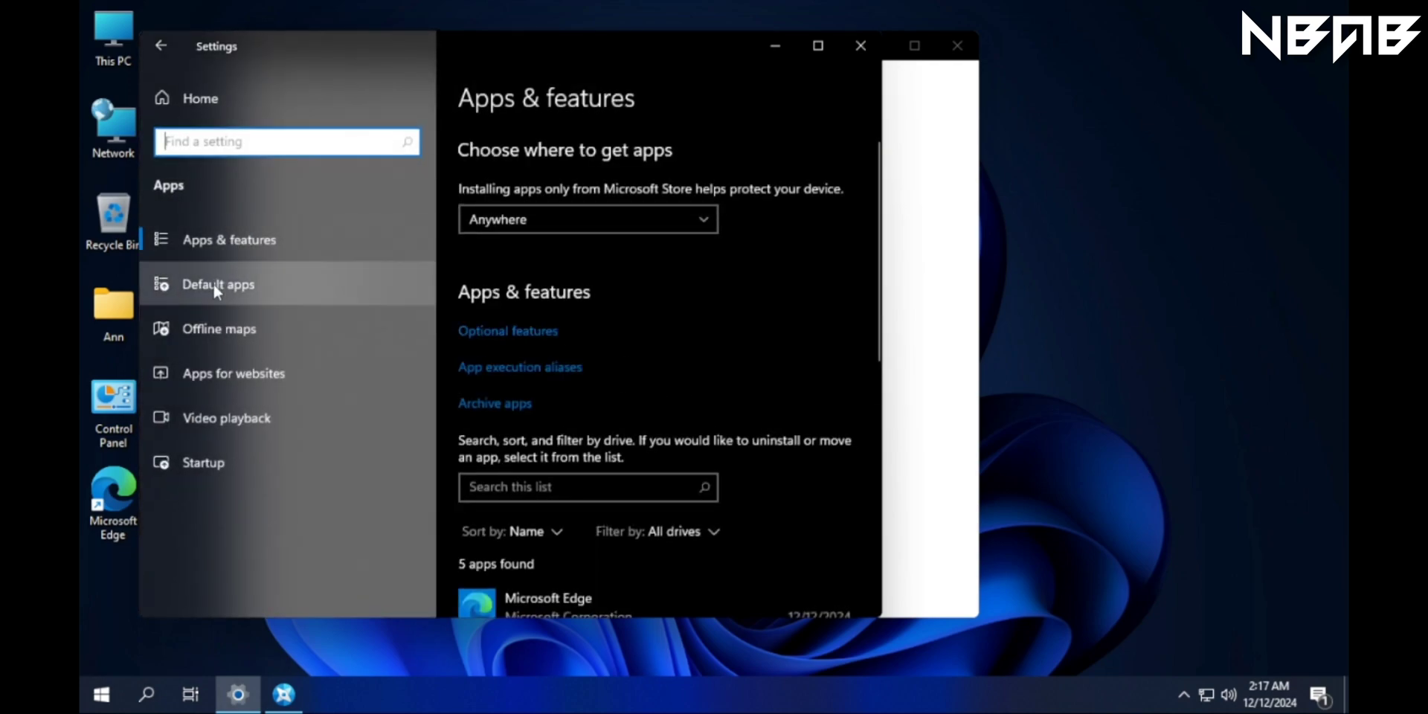
pyautogui.scroll(-5, 708, 391)
pyautogui.scroll(2, 583, 311)
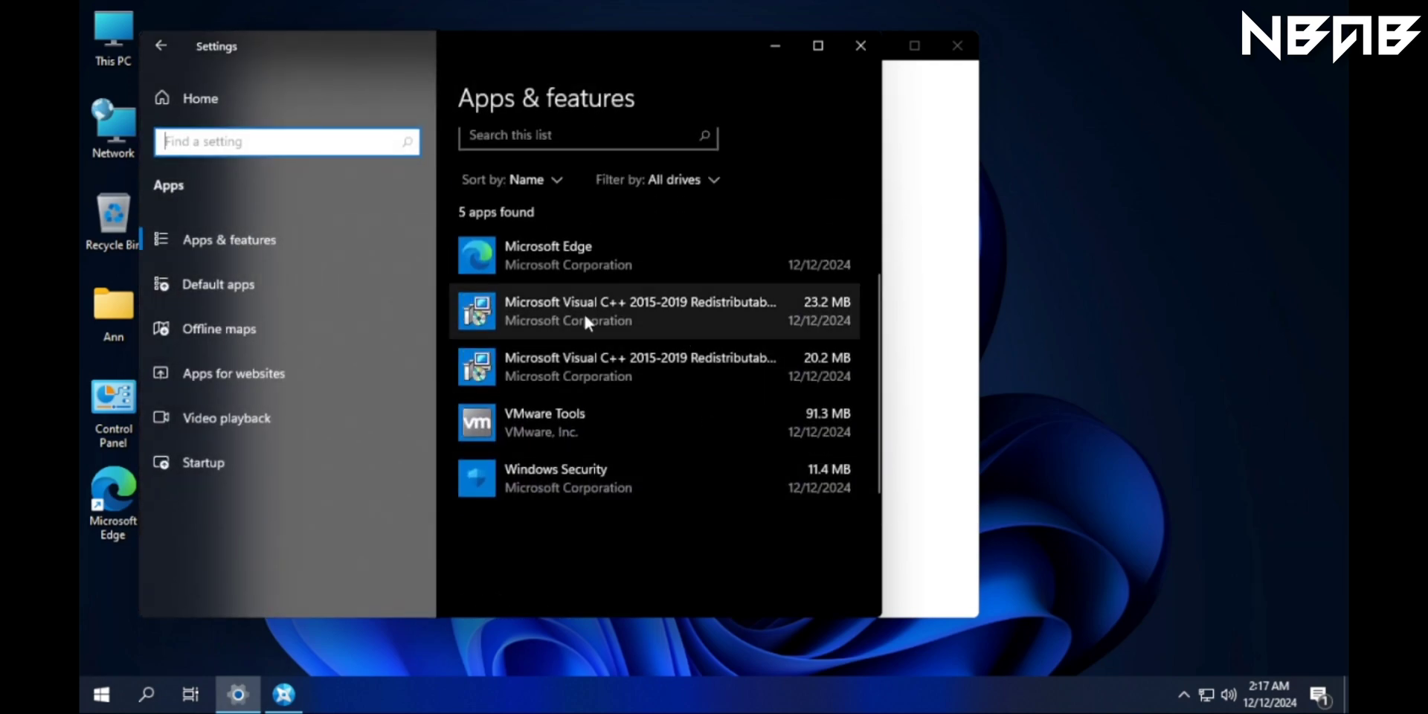
pyautogui.scroll(-4, 732, 359)
pyautogui.scroll(7, 823, 108)
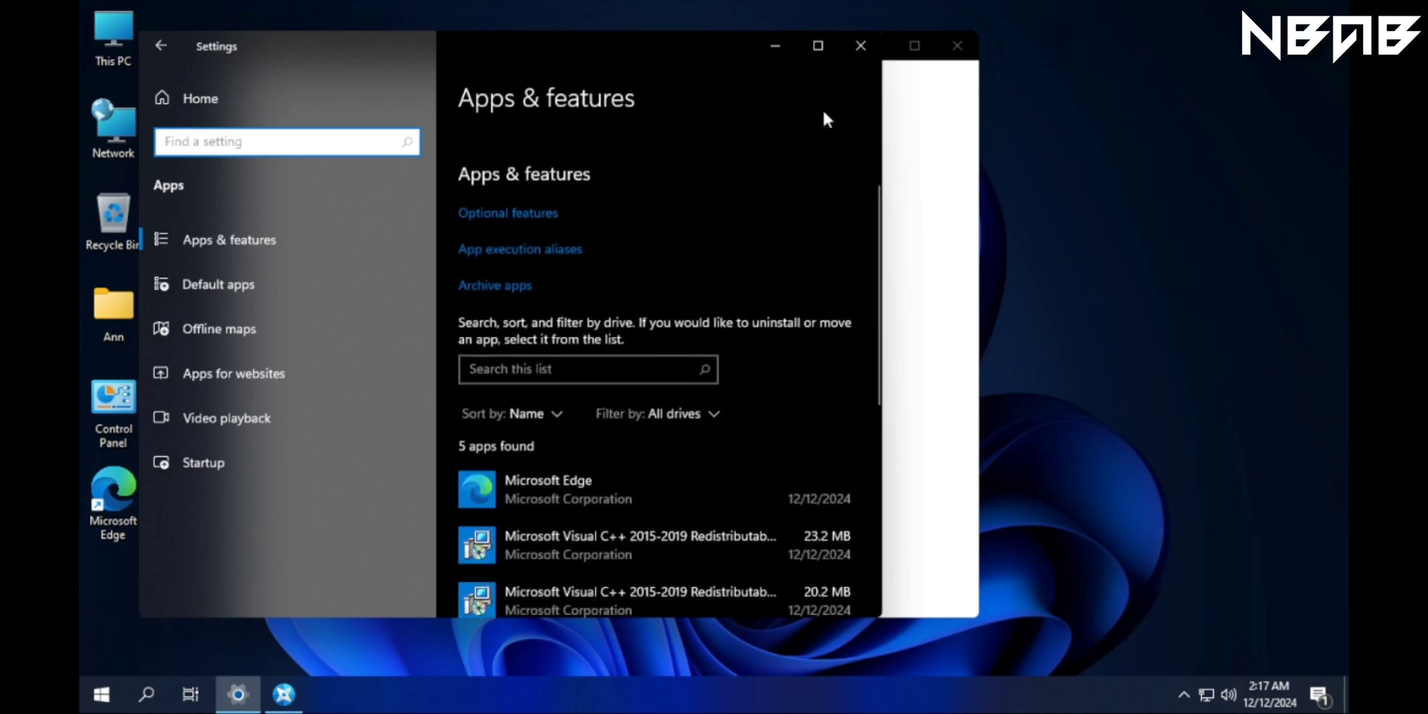
pyautogui.click(860, 45)
# Open Windows Security from the hidden system tray items, look over its sections and its Settings page, and close it.
pyautogui.click(1183, 694)
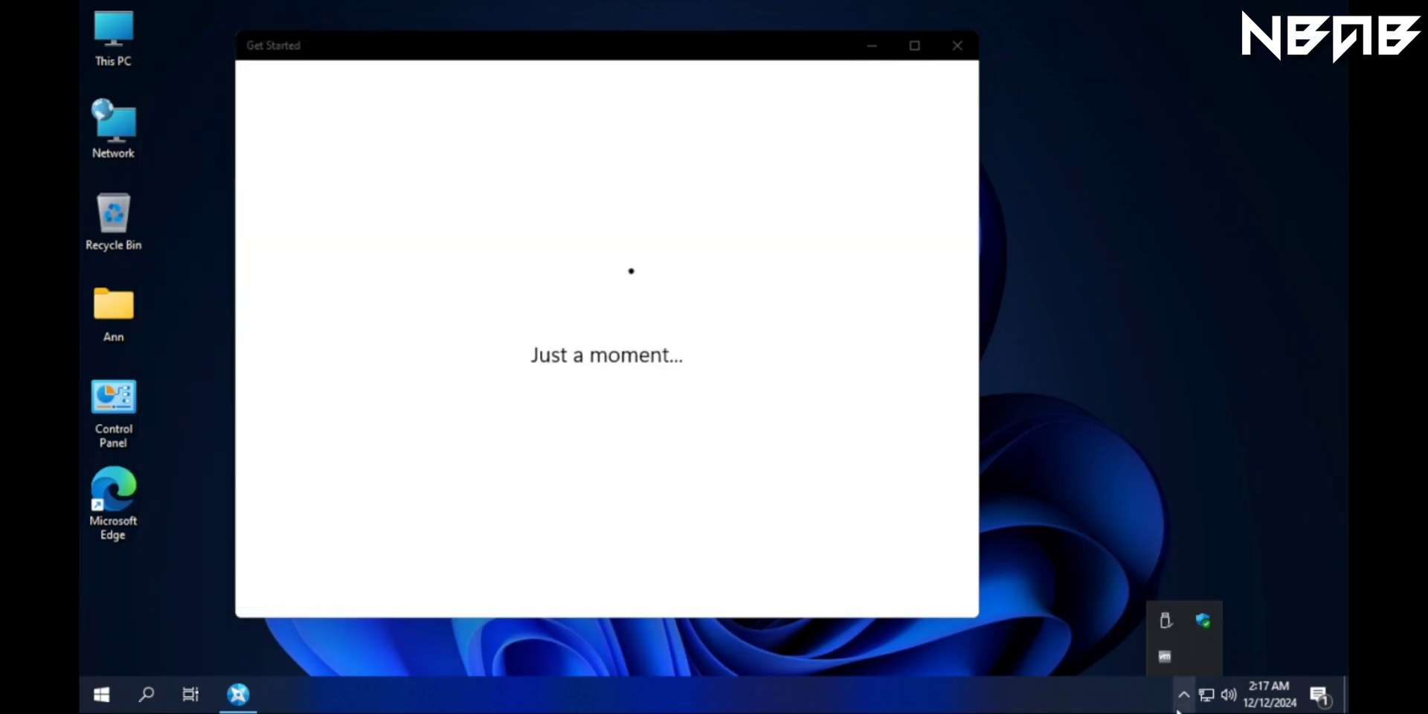
pyautogui.click(1202, 621)
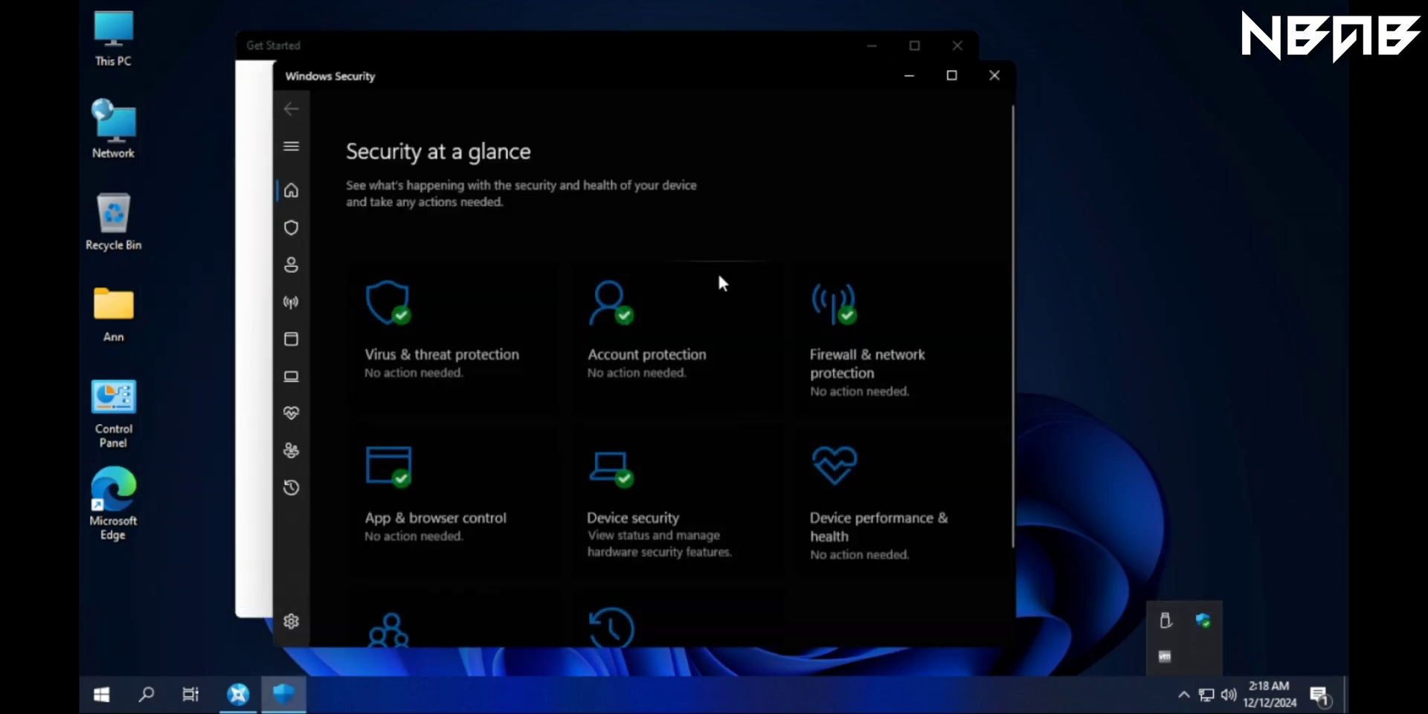
pyautogui.click(294, 143)
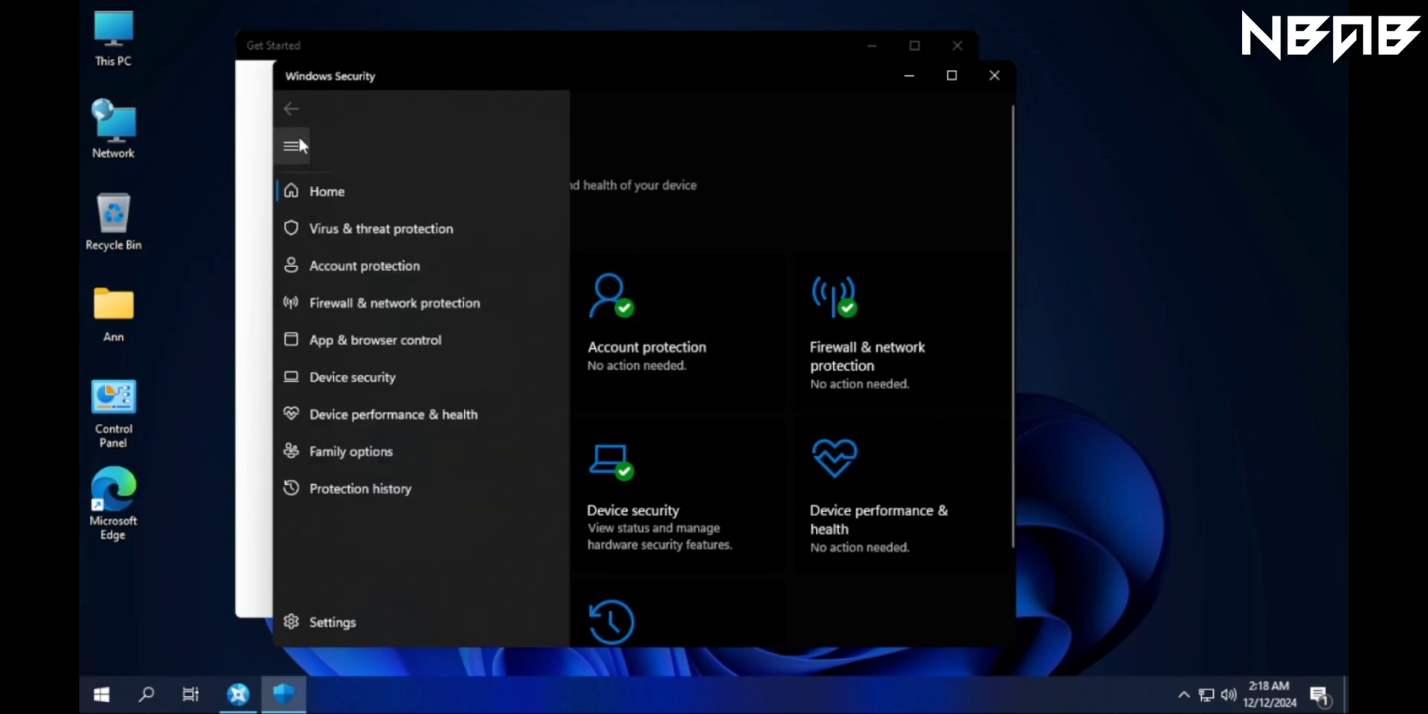
pyautogui.click(295, 143)
pyautogui.click(287, 617)
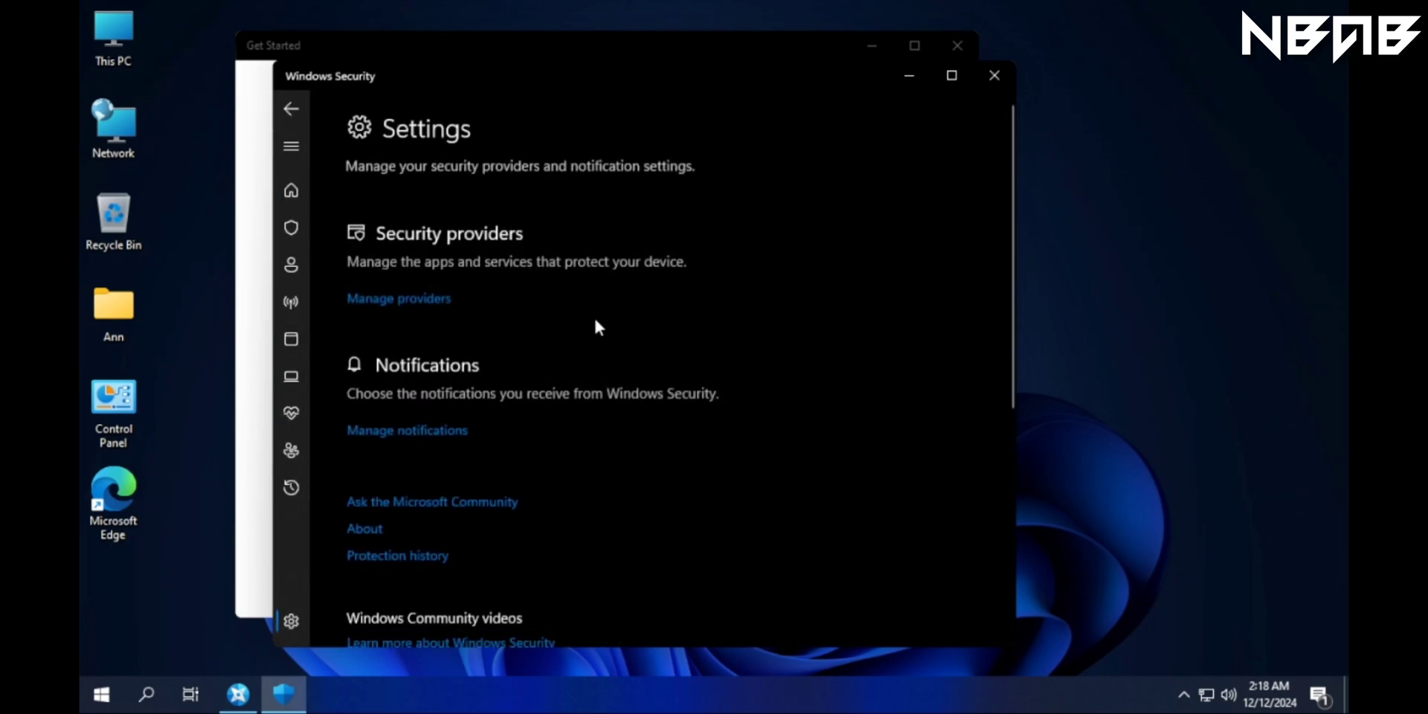
pyautogui.scroll(-5, 605, 267)
pyautogui.scroll(5, 606, 270)
pyautogui.click(992, 76)
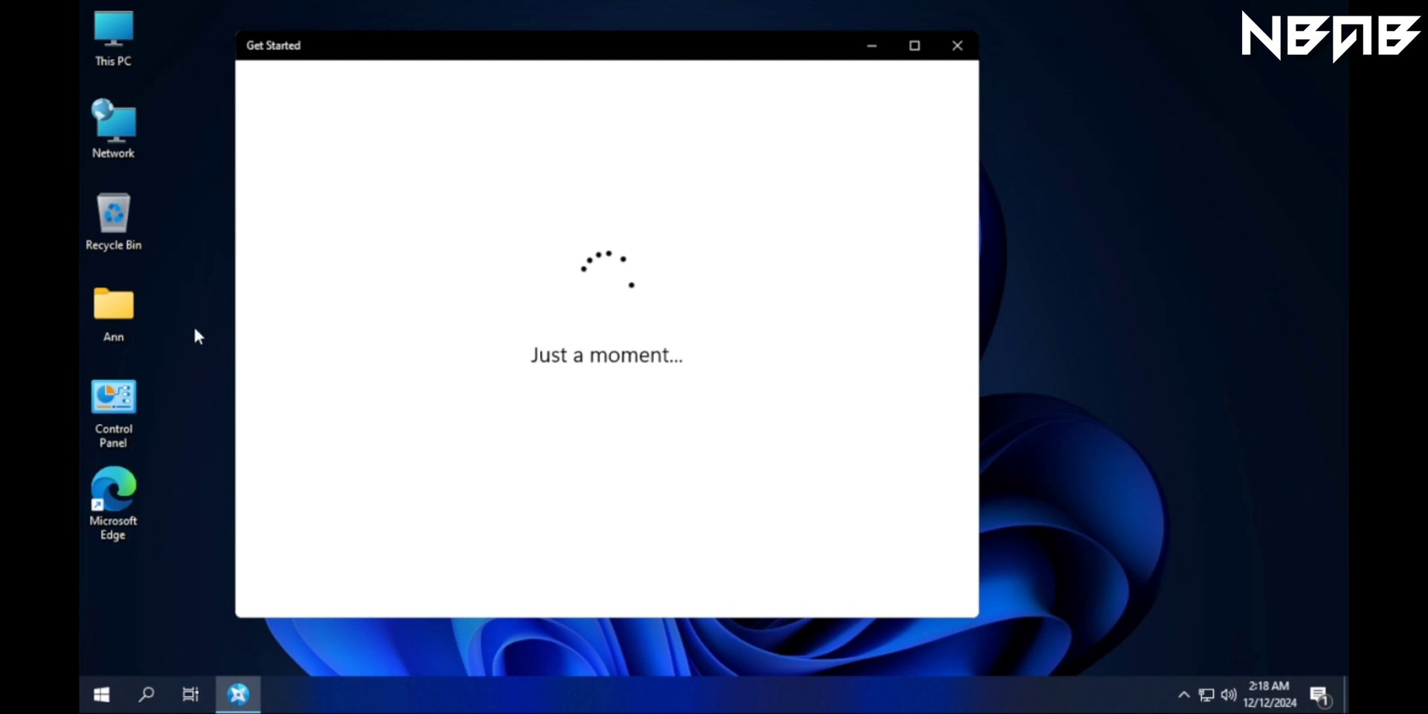
# Browse the Start menu's full app list and check the account options of the signed-in user.
pyautogui.click(88, 703)
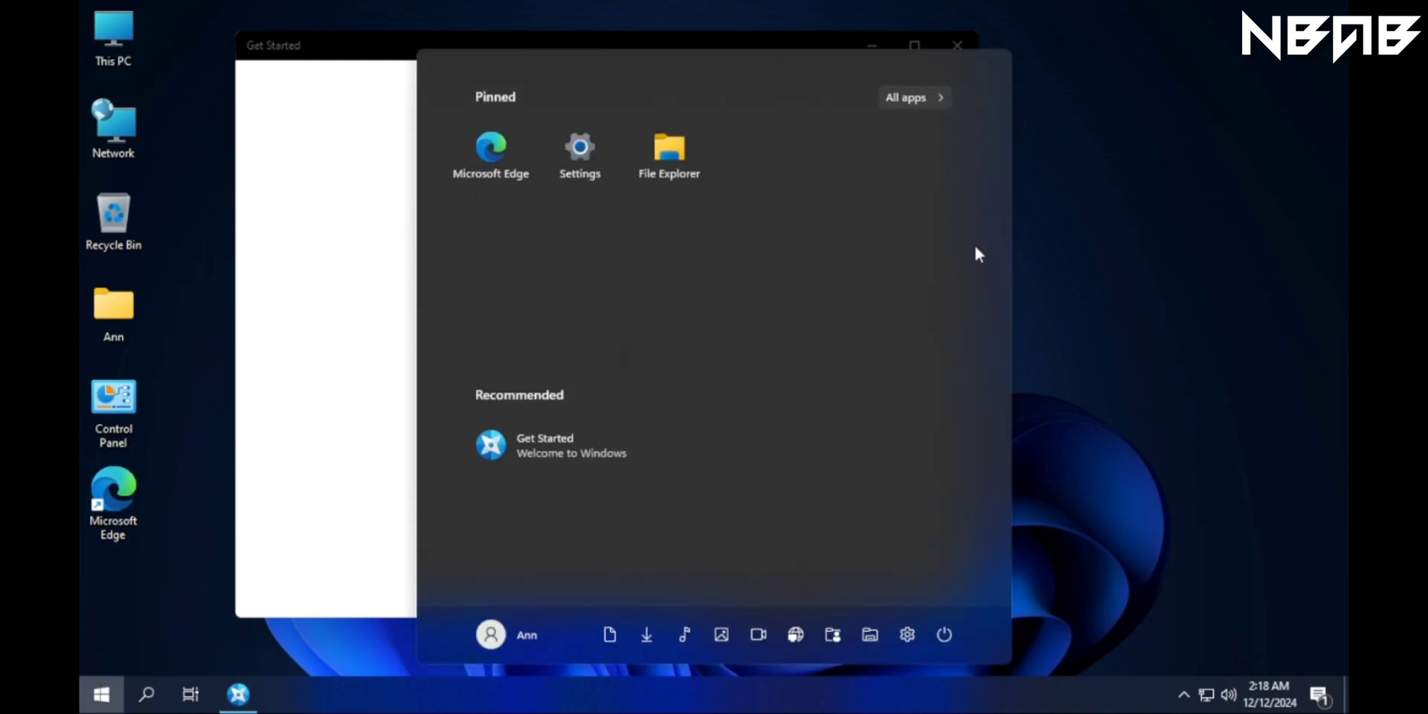
pyautogui.click(941, 94)
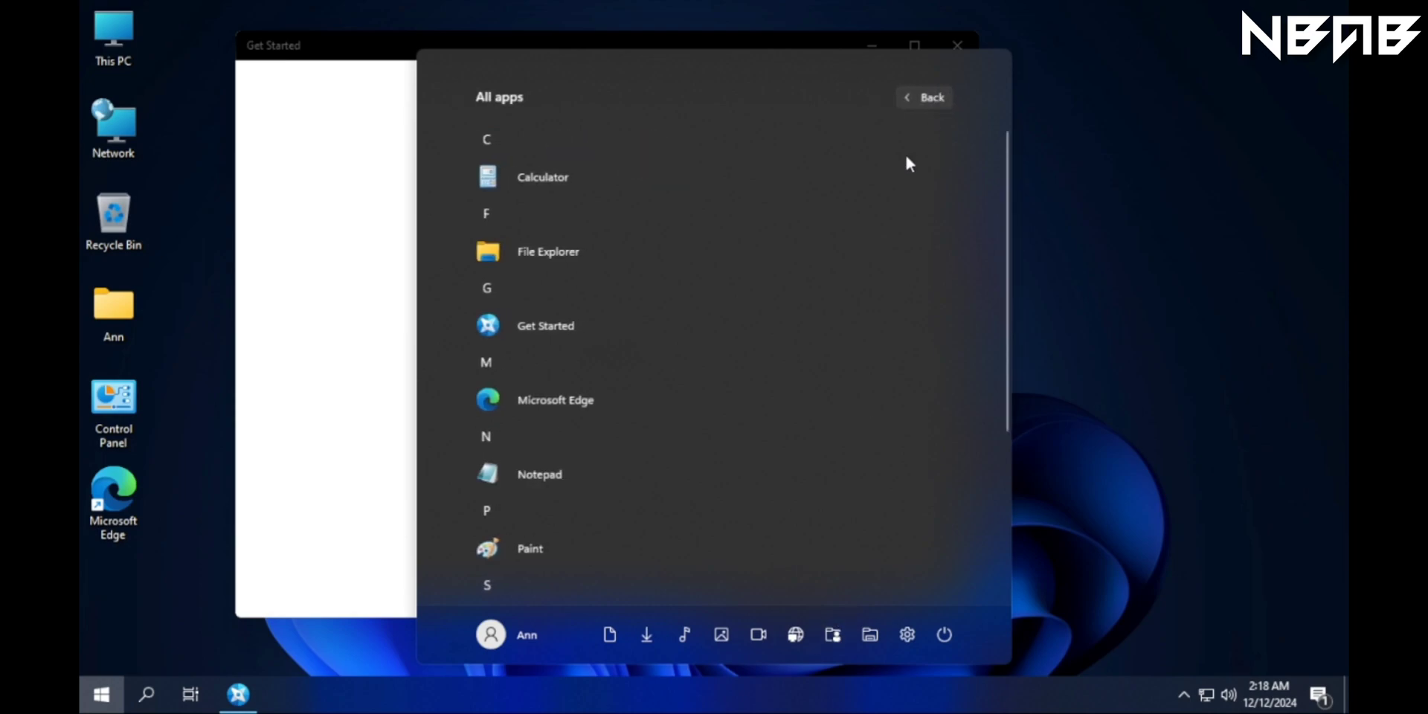
pyautogui.scroll(-1, 716, 183)
pyautogui.click(525, 625)
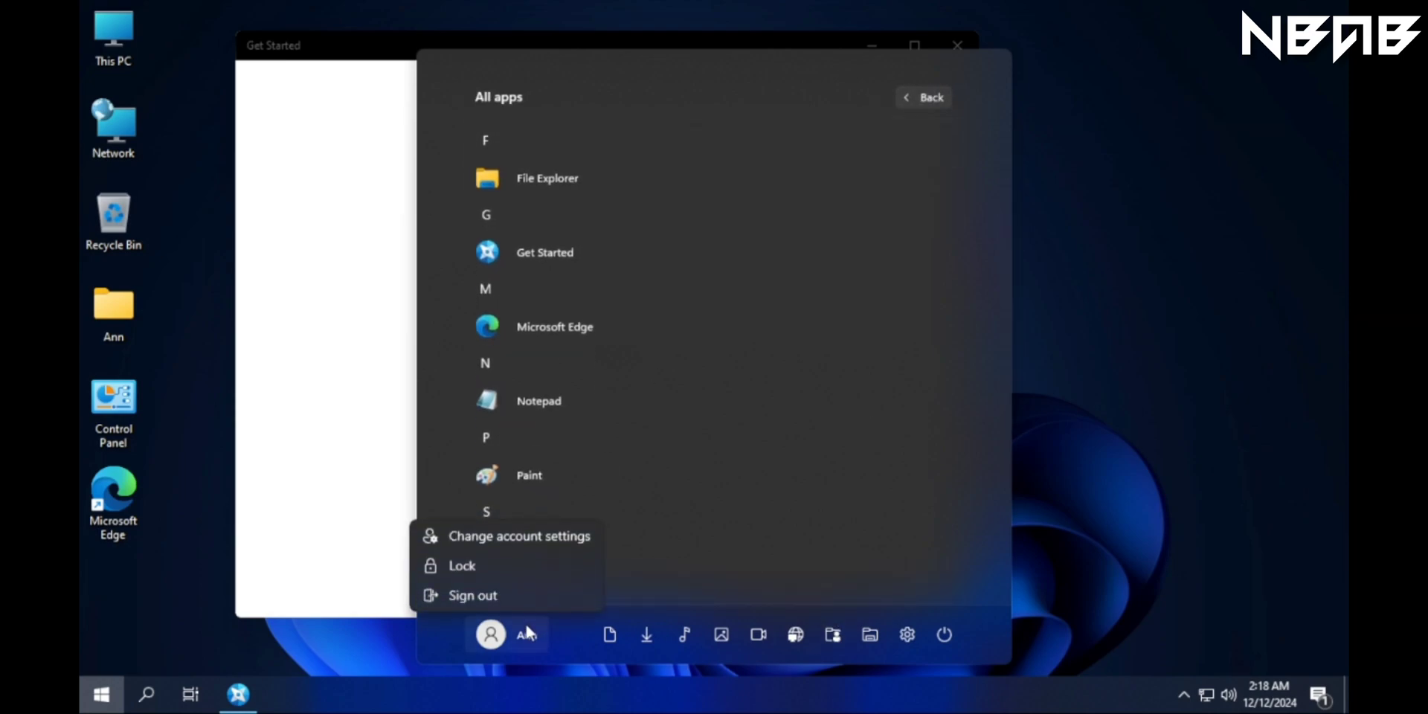
pyautogui.click(694, 125)
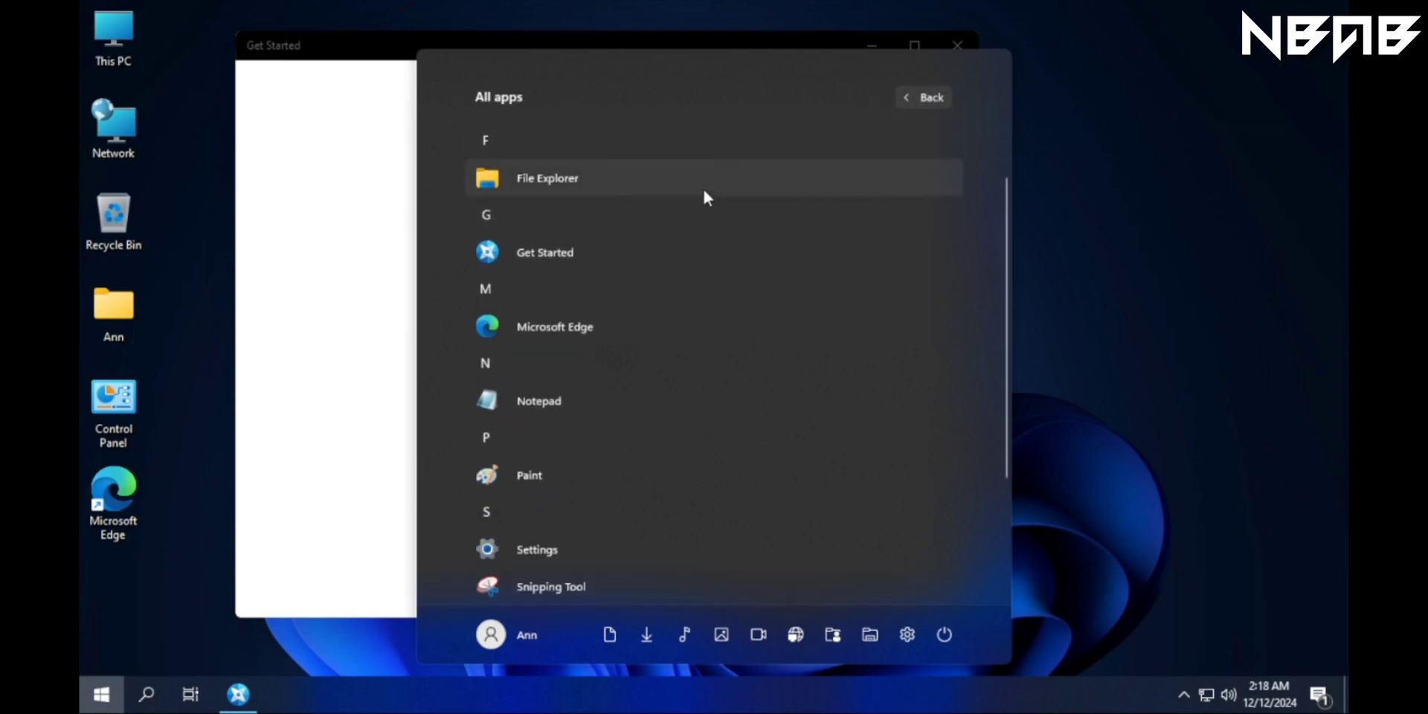
pyautogui.scroll(-3, 704, 195)
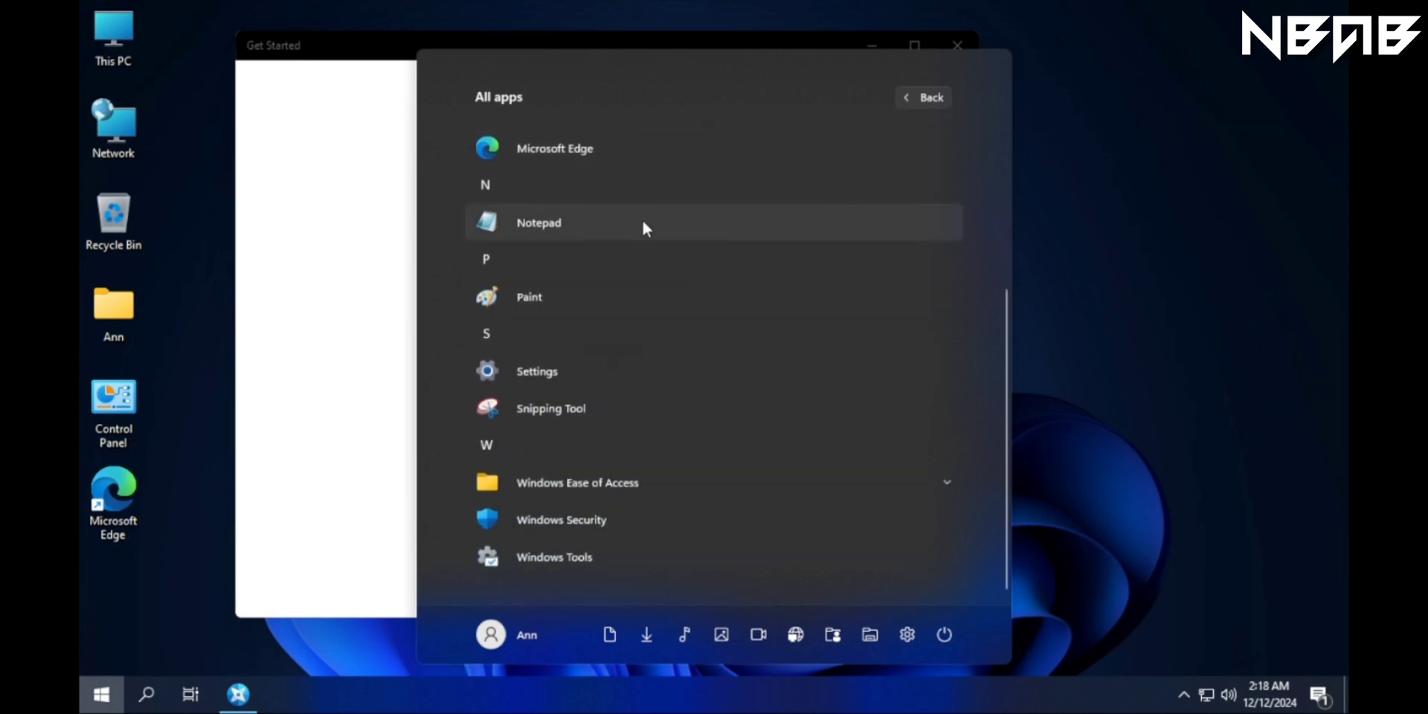
# Launch Notepad, look through its menus from File to Help, and close it.
pyautogui.click(644, 223)
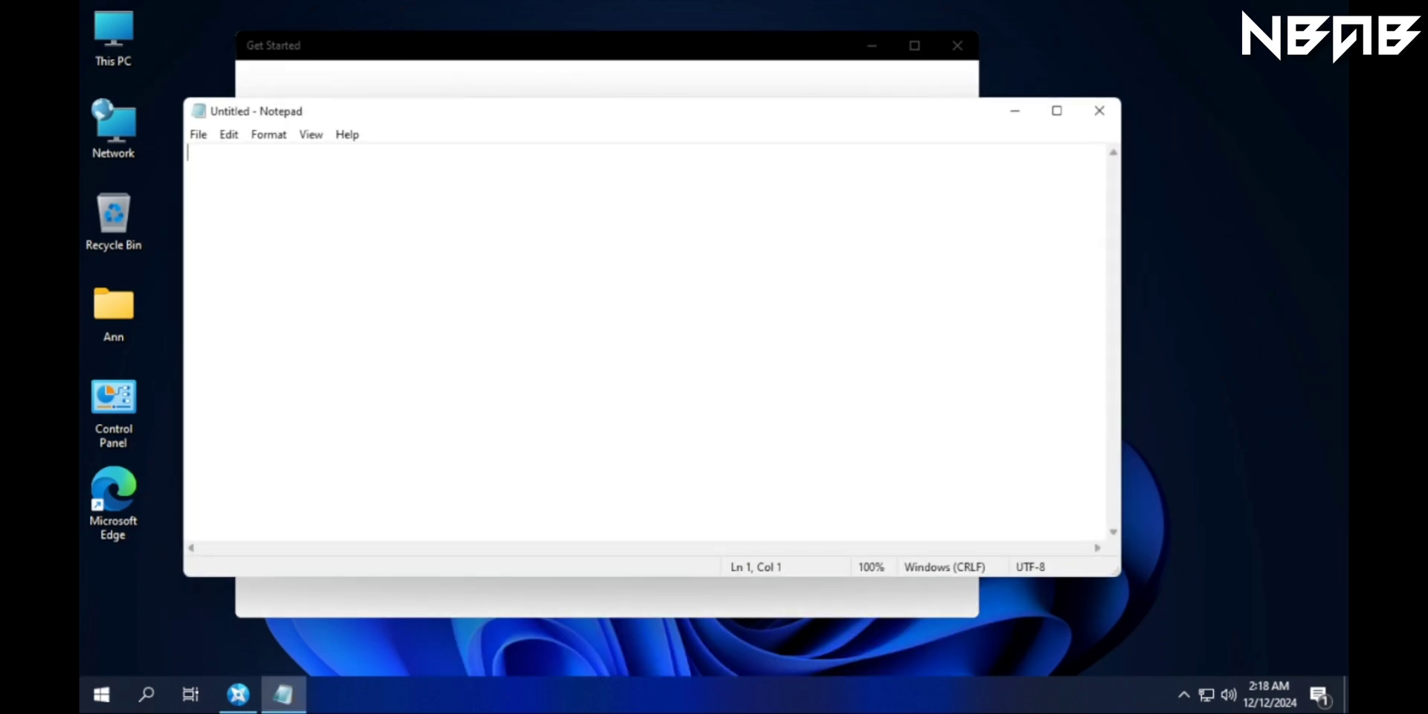
pyautogui.click(198, 134)
pyautogui.moveTo(353, 139)
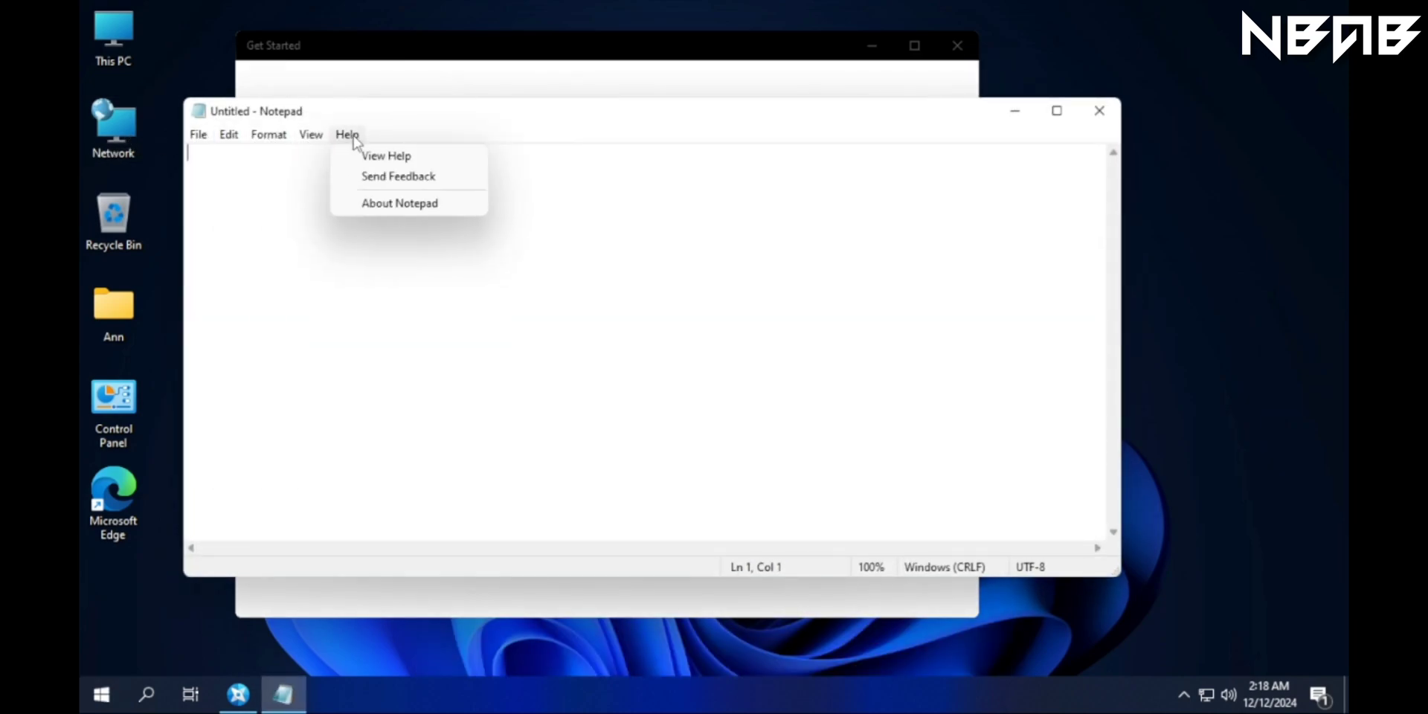
pyautogui.click(882, 209)
pyautogui.click(1099, 110)
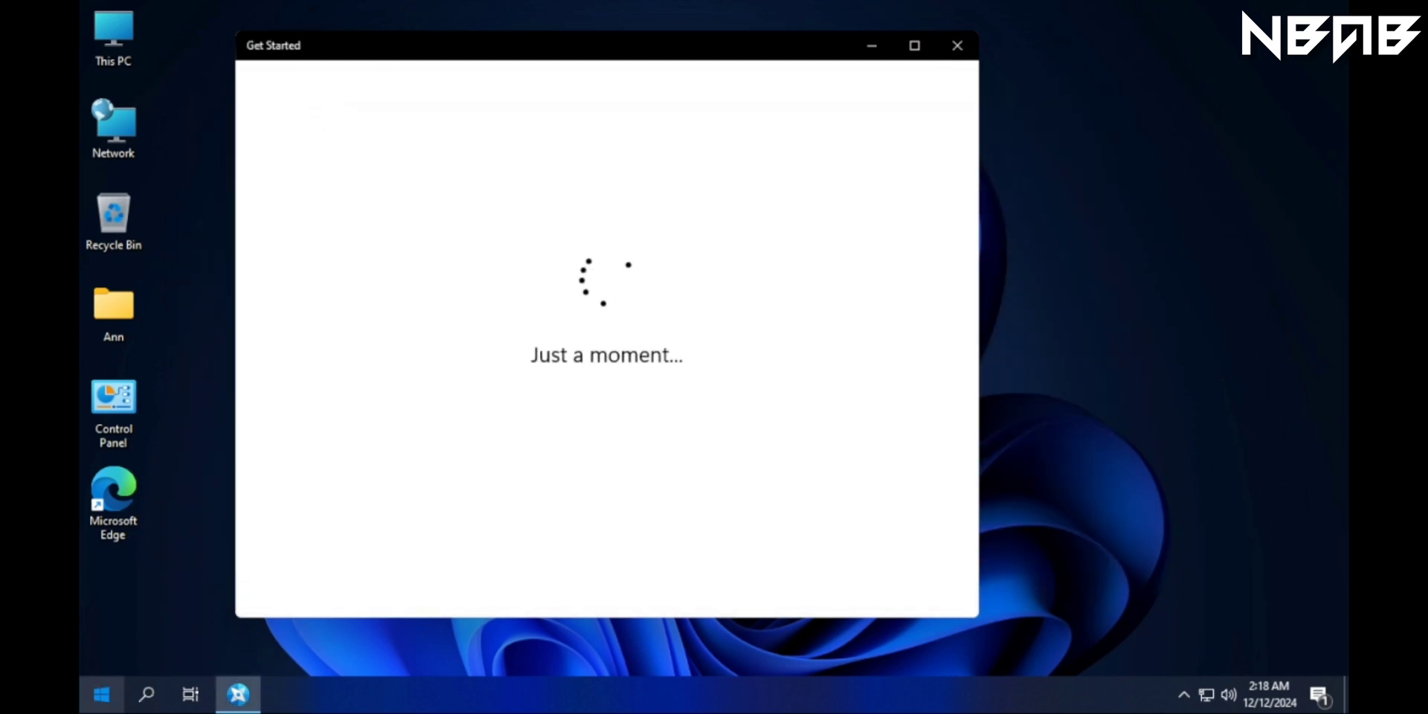
# Expand the Windows Ease of Access folder in the Start menu's full app list, view its tools, and close Start.
pyautogui.press('super')
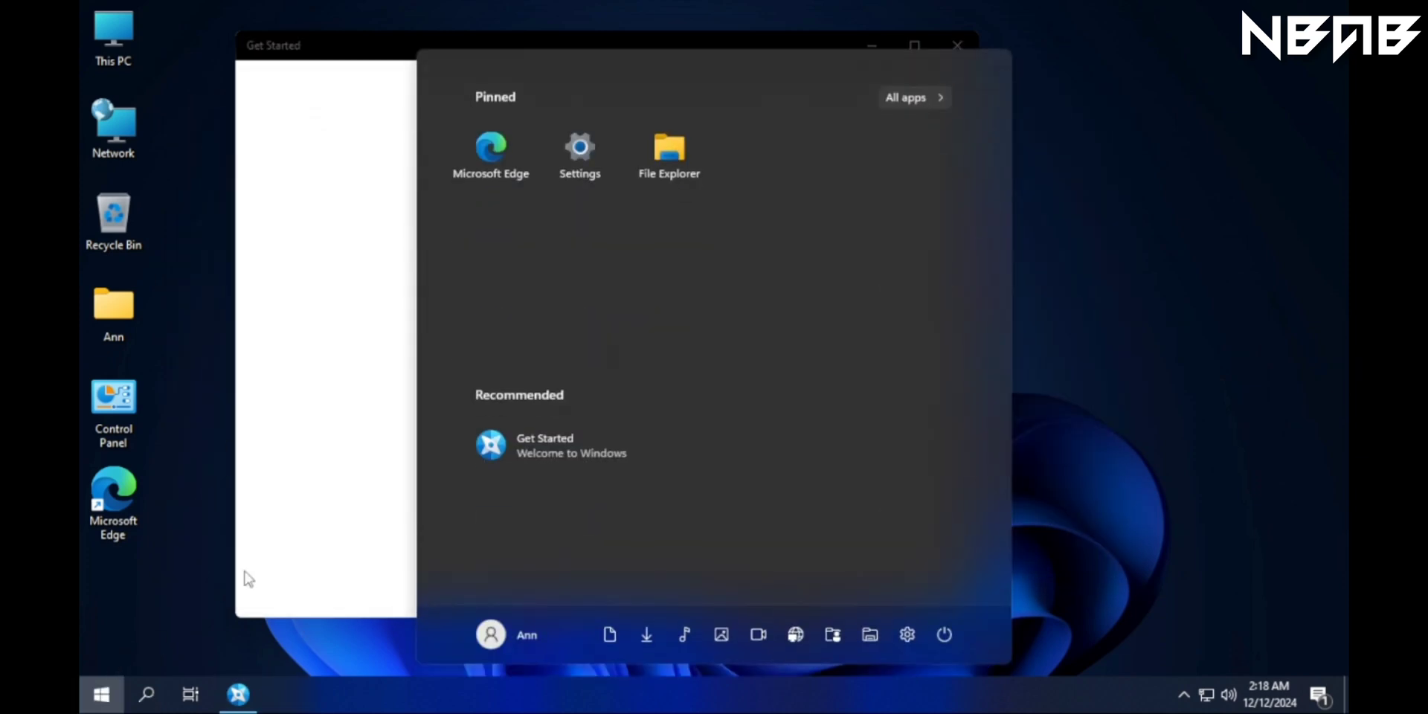
pyautogui.click(911, 96)
pyautogui.scroll(-3, 759, 226)
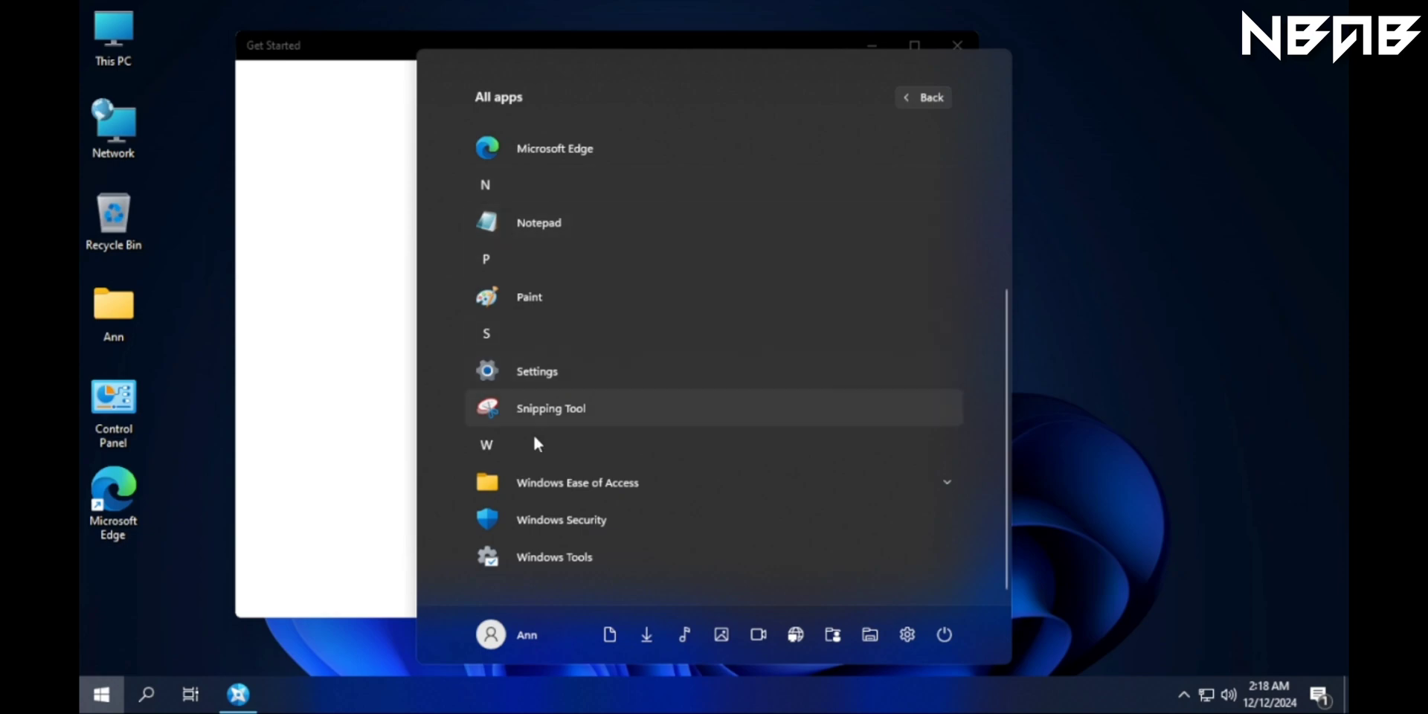
pyautogui.click(565, 482)
pyautogui.scroll(-2, 621, 314)
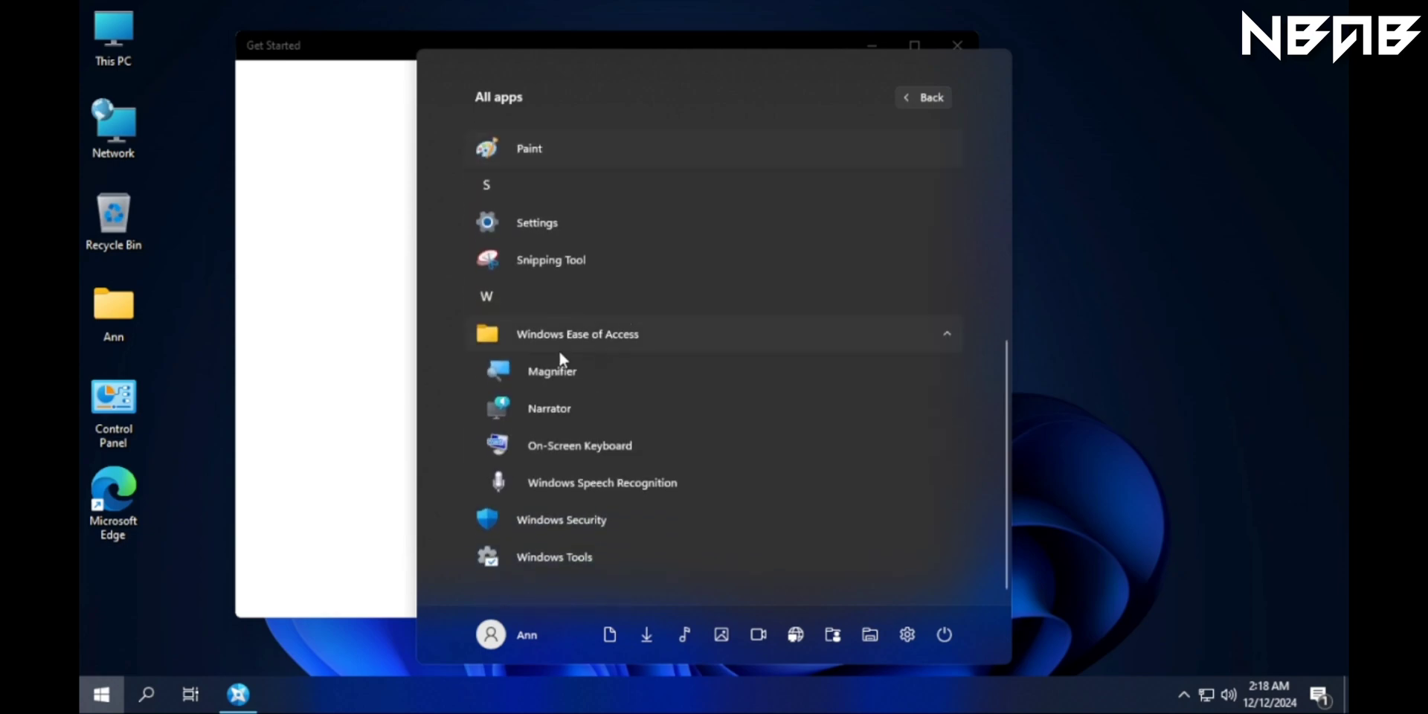
pyautogui.click(1236, 175)
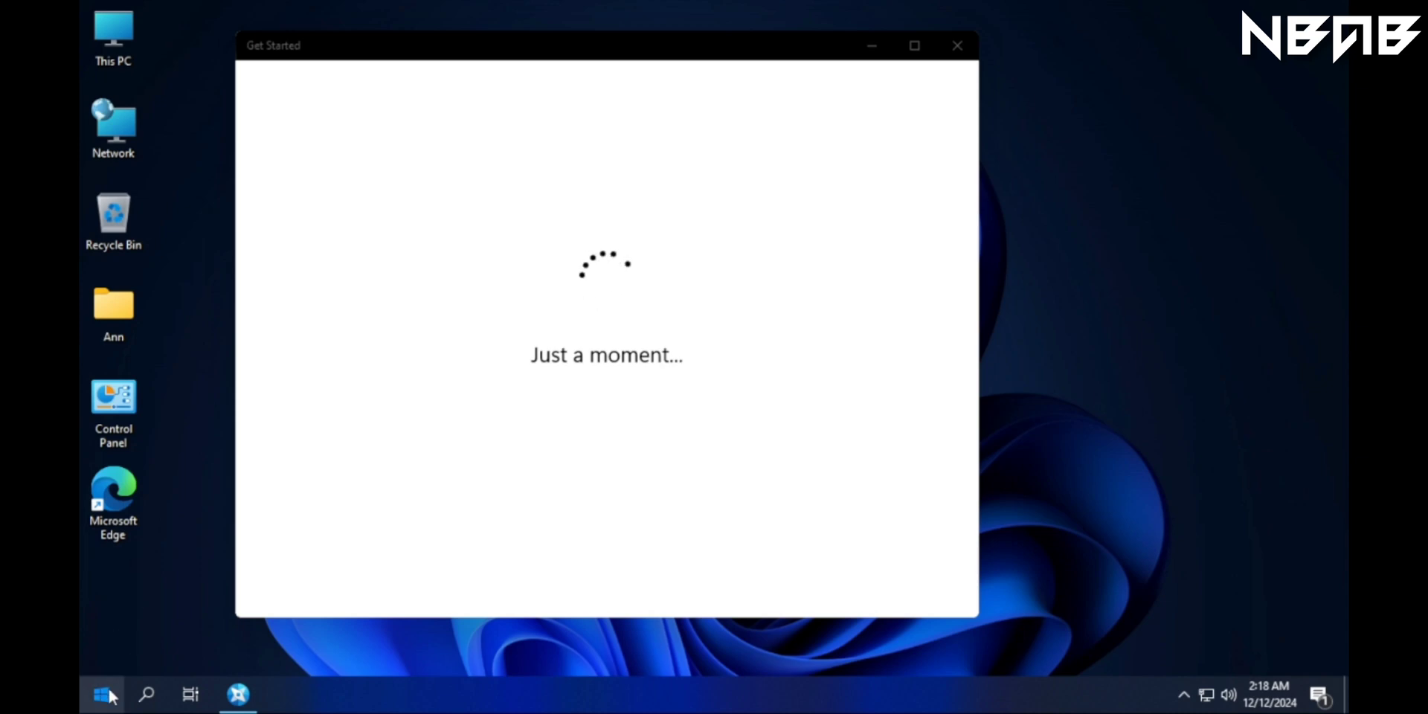
# Close the Get Started app and check which new item types the desktop's context menu offers.
pyautogui.click(955, 47)
pyautogui.rightClick(580, 175)
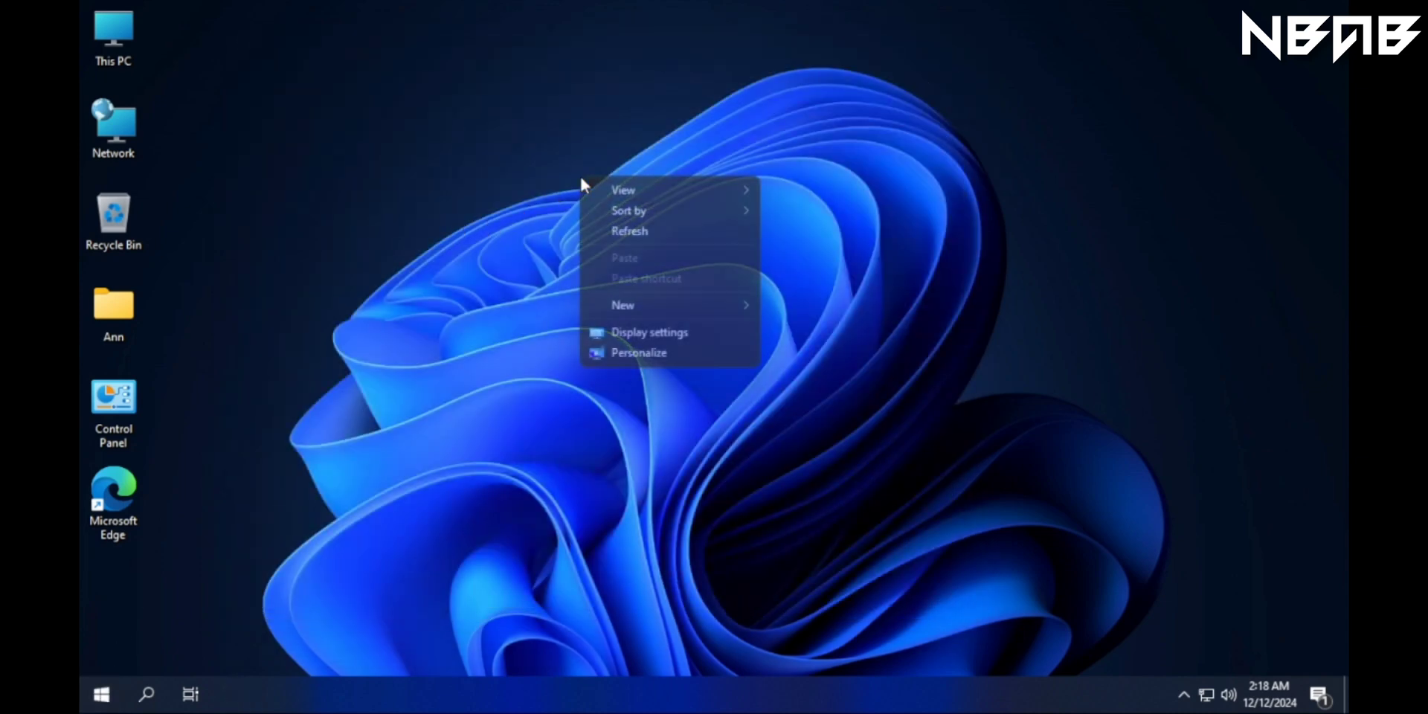
pyautogui.moveTo(718, 303)
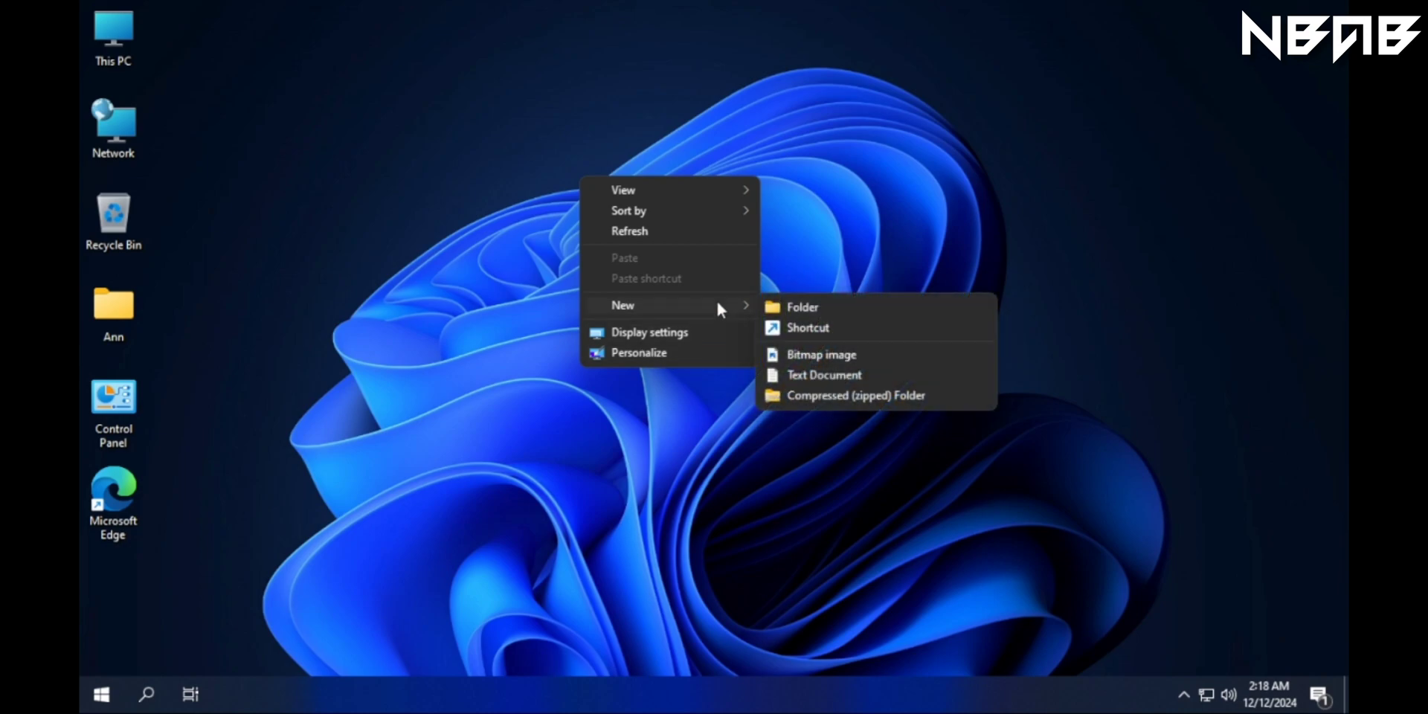
pyautogui.click(898, 198)
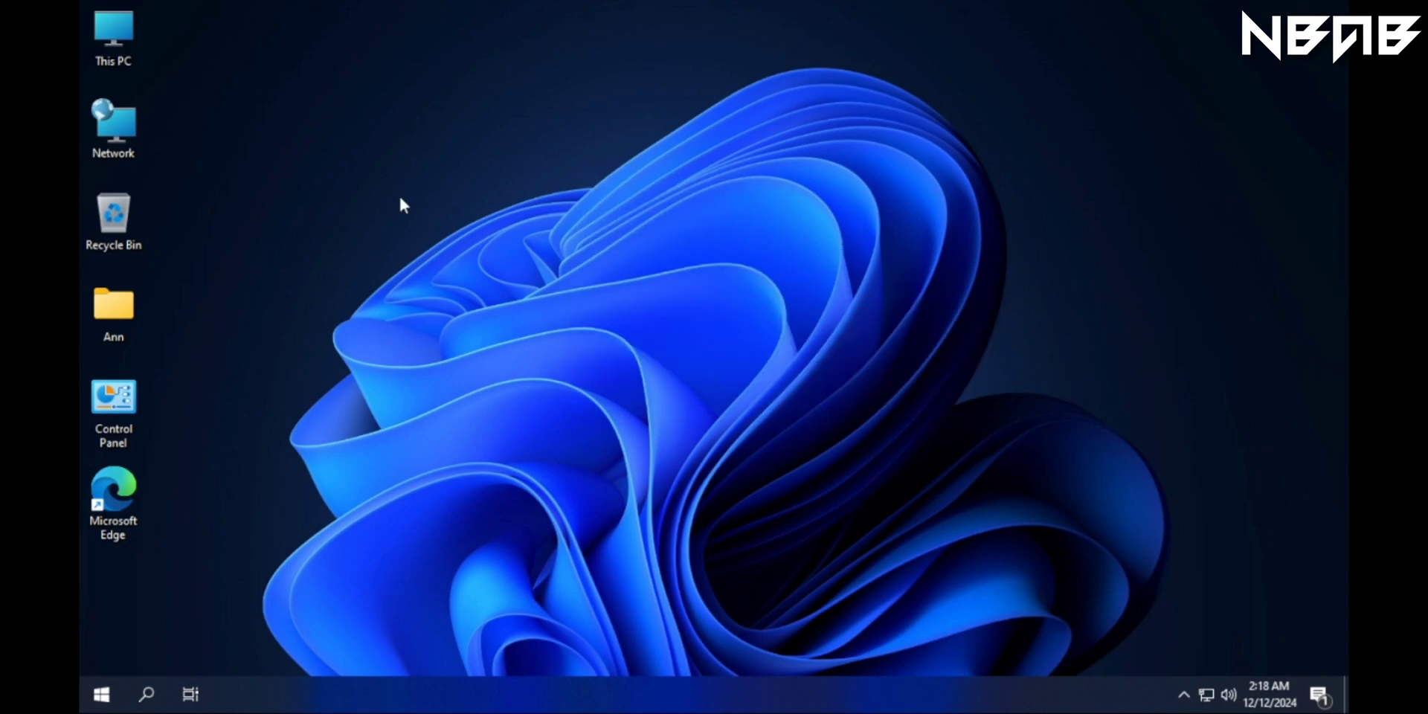
# Open the properties of This PC and view the Power & sleep and Storage pages of the System settings.
pyautogui.rightClick(127, 42)
pyautogui.click(232, 260)
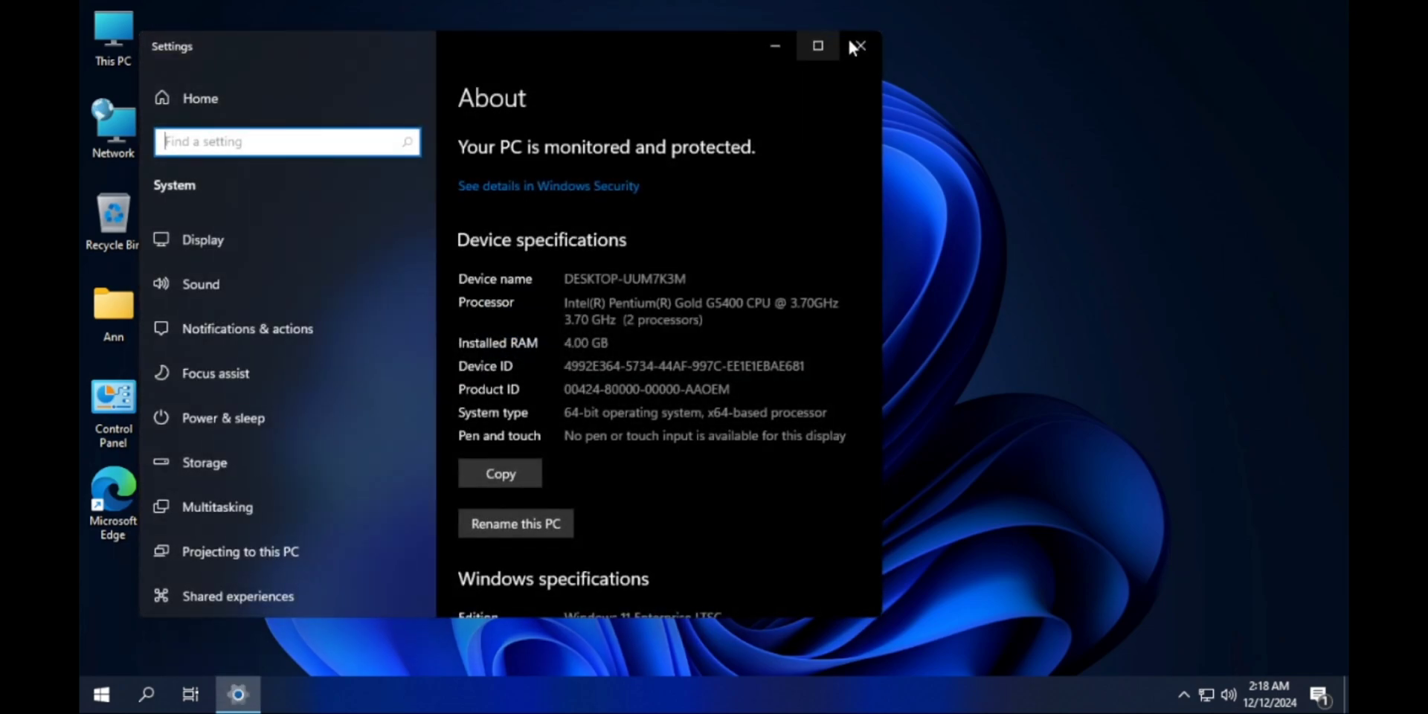
pyautogui.click(205, 415)
pyautogui.scroll(-1, 245, 327)
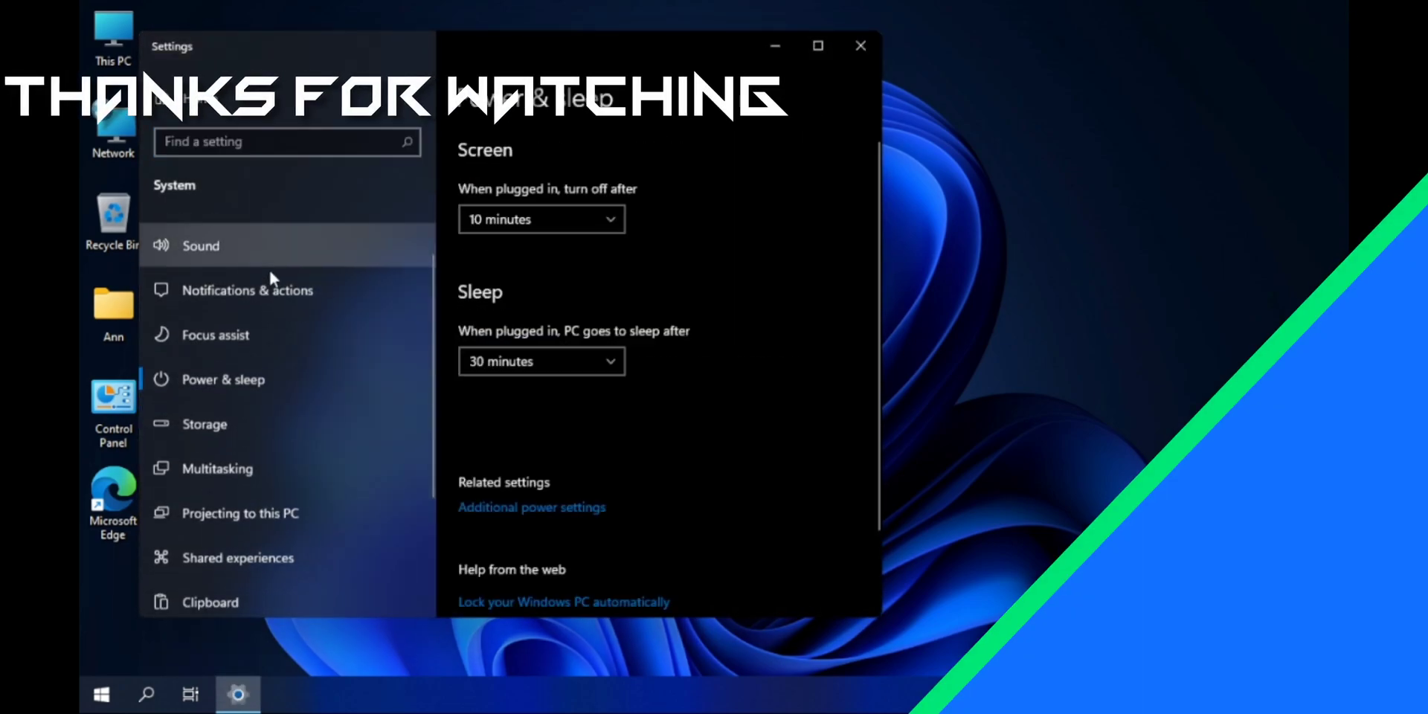
pyautogui.click(221, 404)
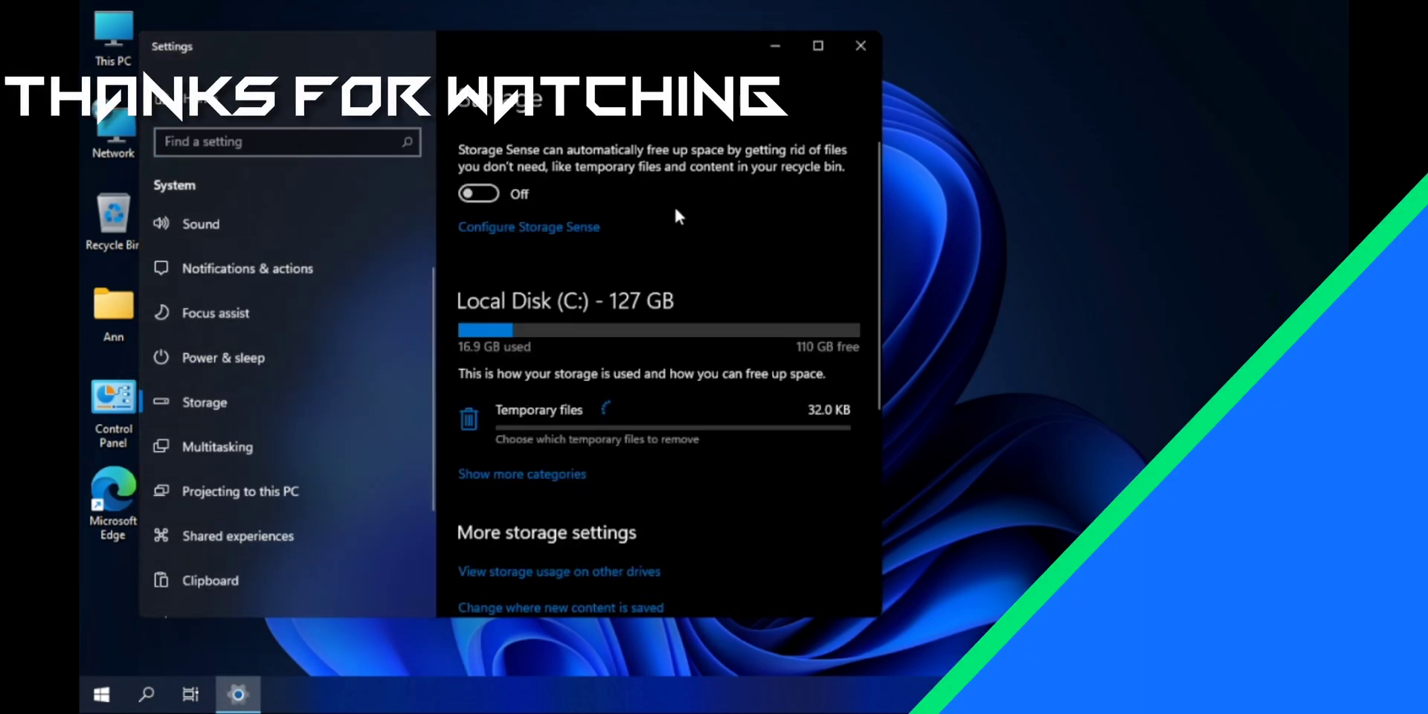